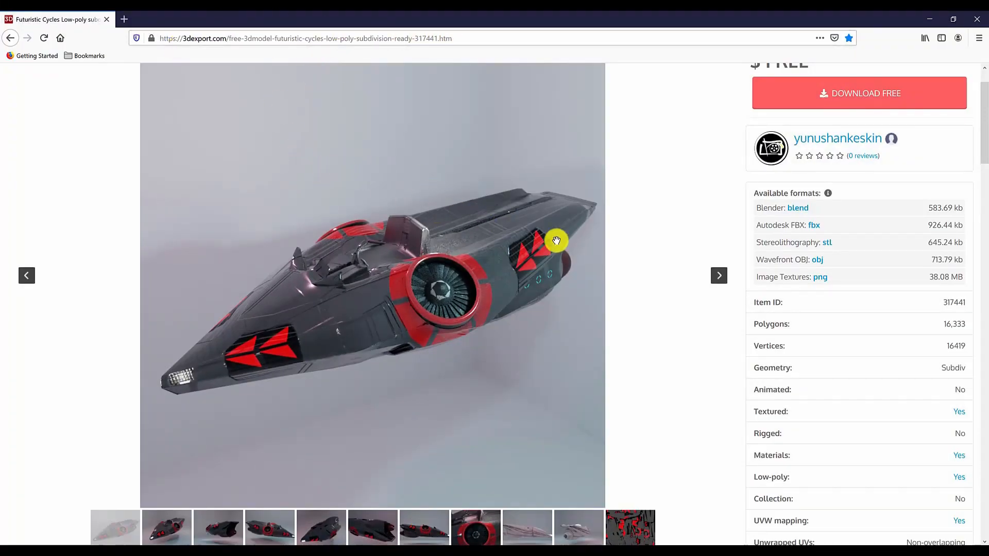
- Examine the Futuristic Cycles model's preview image, specifications and download formats on its 3DExport page
scroll(655, 278, up, 1)
scroll(654, 281, down, 2)
scroll(653, 278, up, 1)
scroll(653, 278, down, 2)
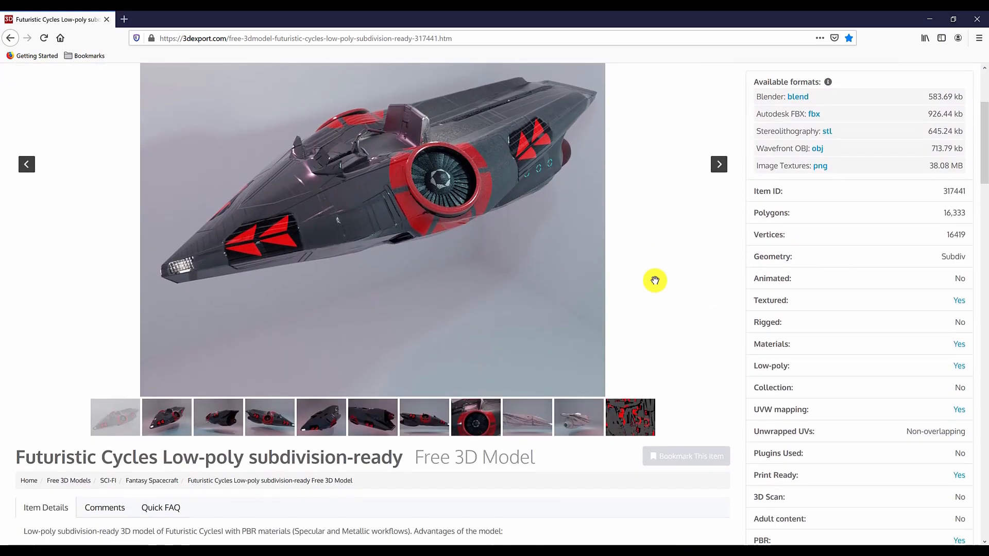
scroll(385, 186, up, 1)
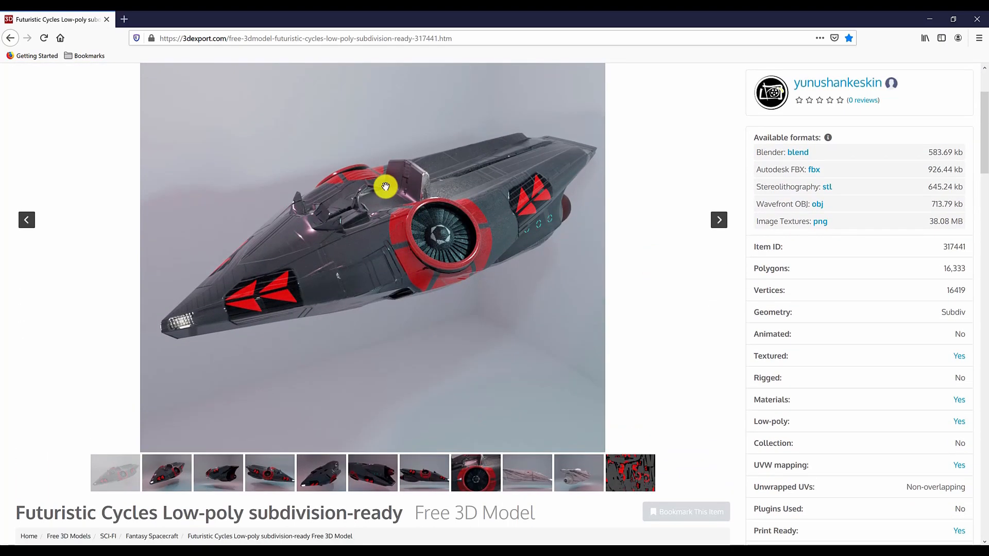
scroll(587, 239, up, 1)
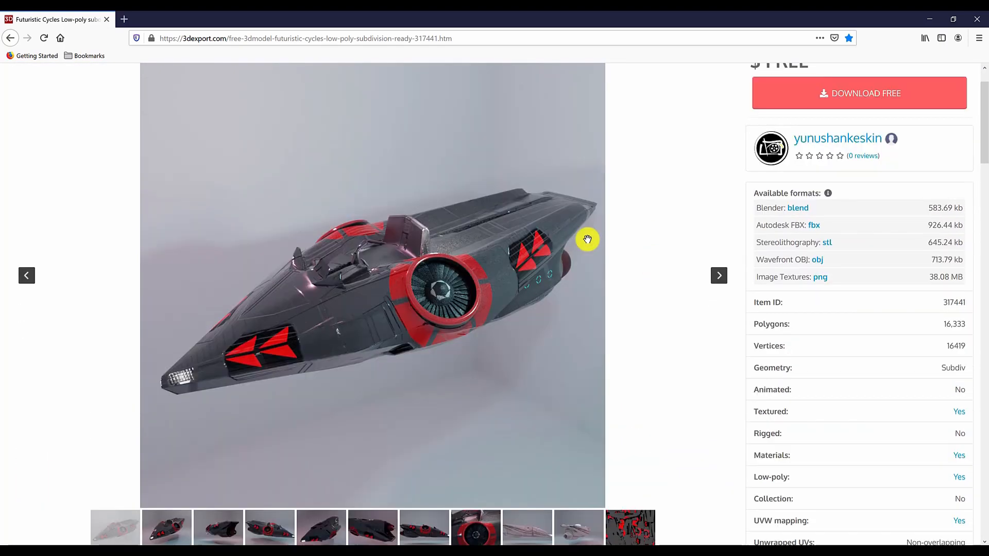
scroll(587, 240, up, 1)
scroll(587, 238, down, 1)
scroll(744, 170, up, 1)
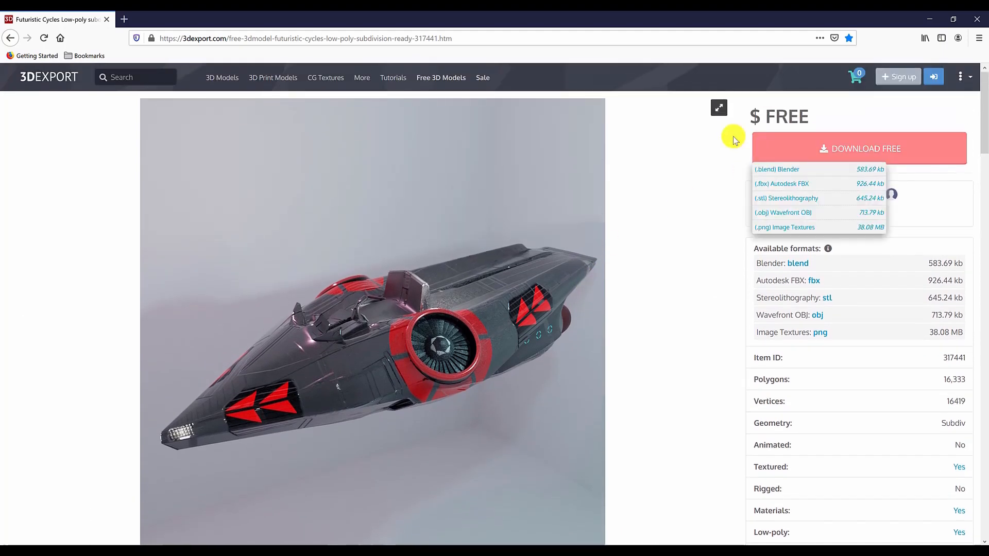
- Review the model's price, available file formats, polygon count and texture details
double_click(799, 113)
scroll(746, 194, down, 1)
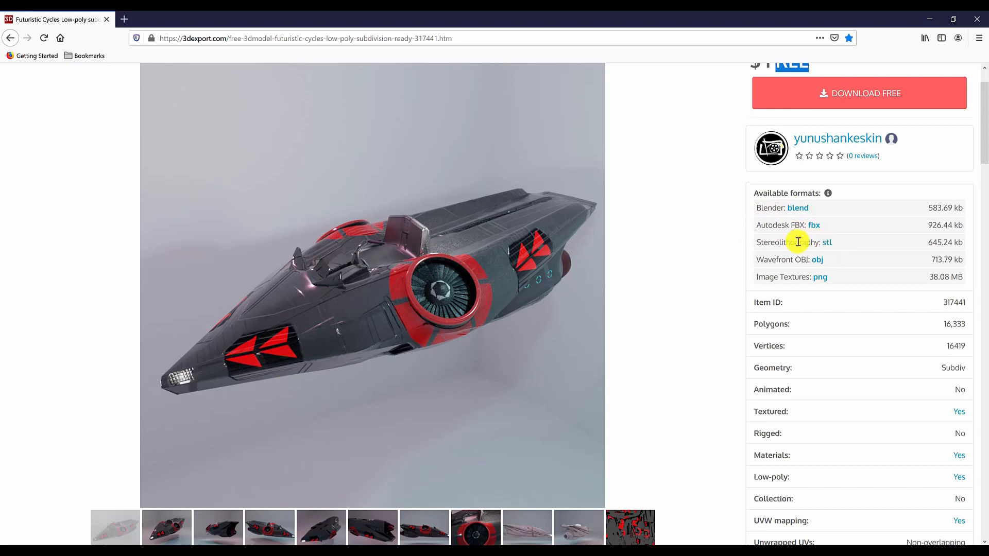
scroll(764, 268, down, 2)
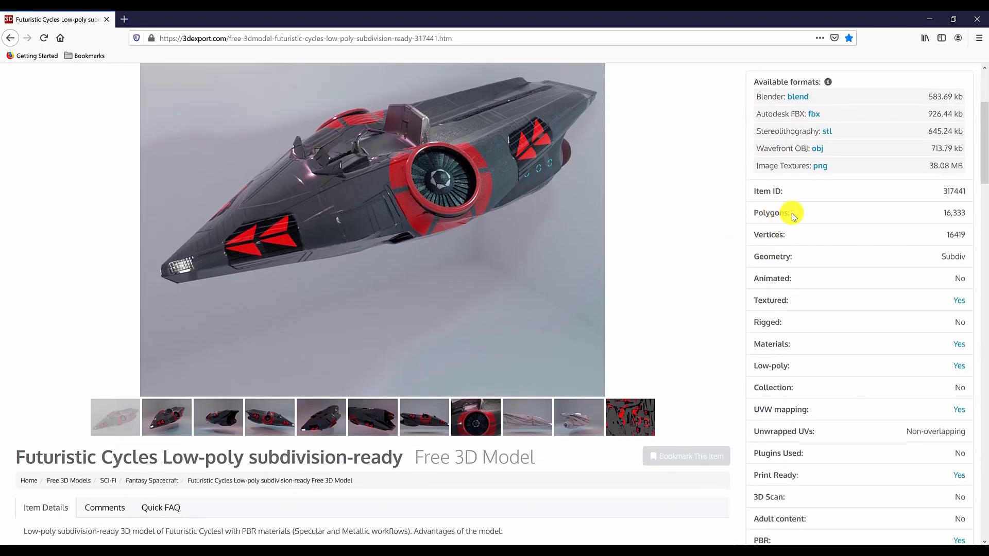
mouse_move(607, 209)
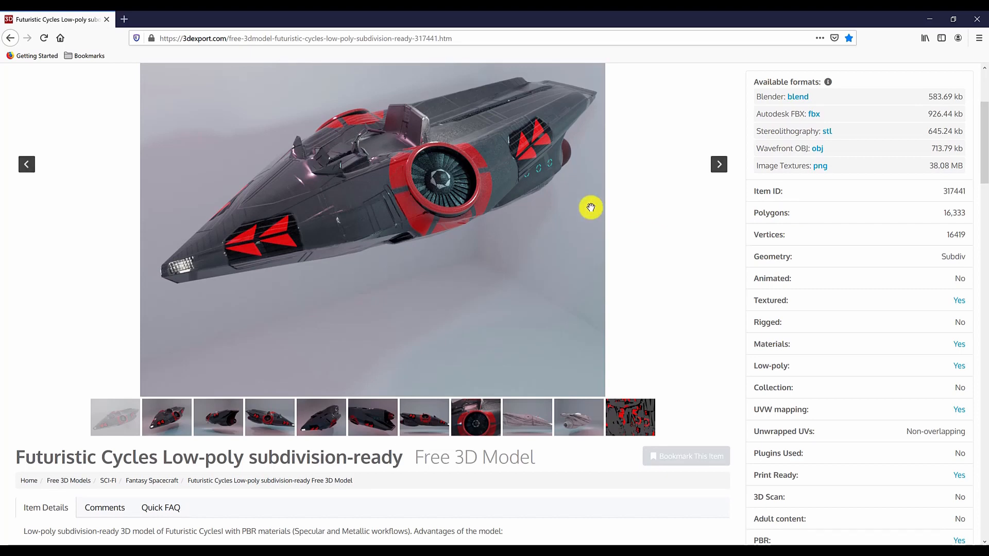
scroll(695, 206, up, 2)
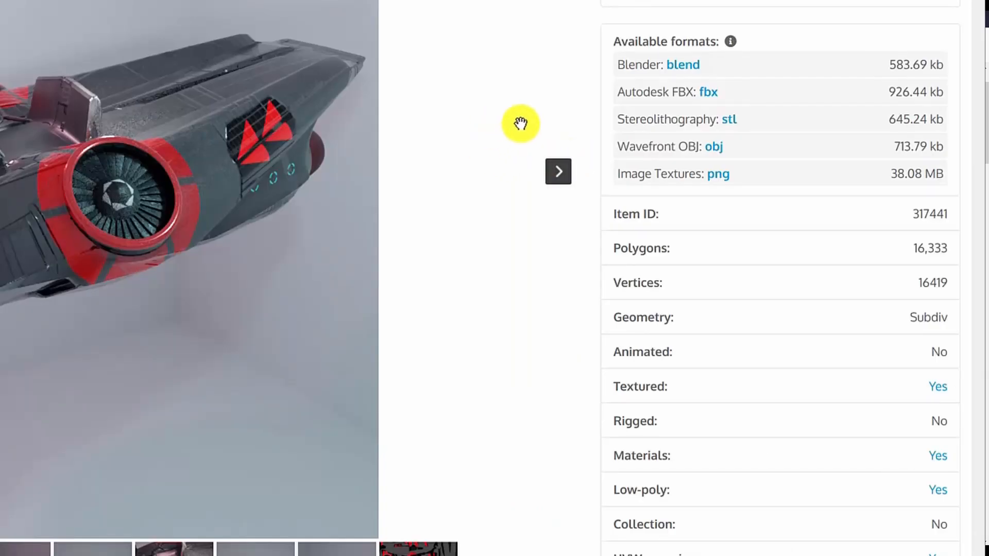
scroll(809, 272, down, 2)
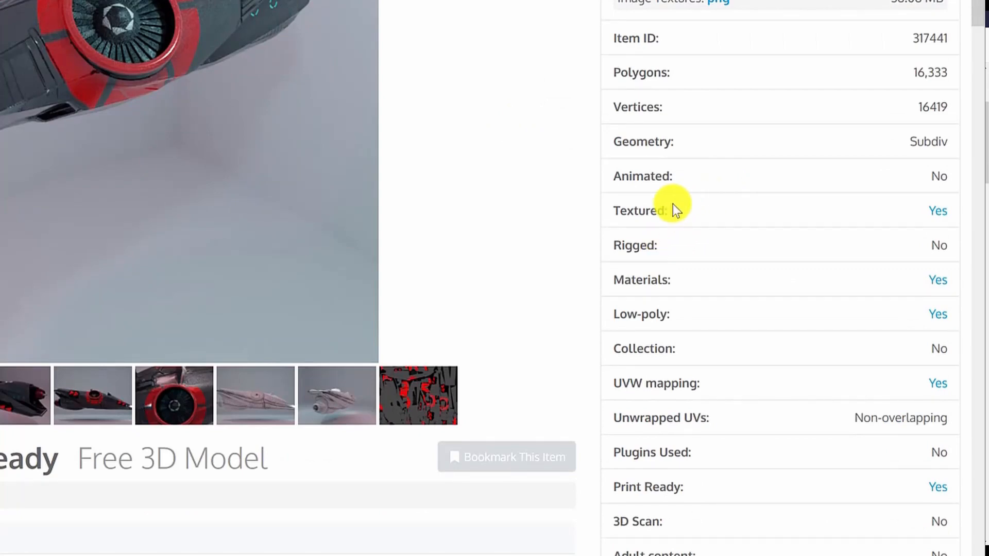
scroll(672, 204, up, 3)
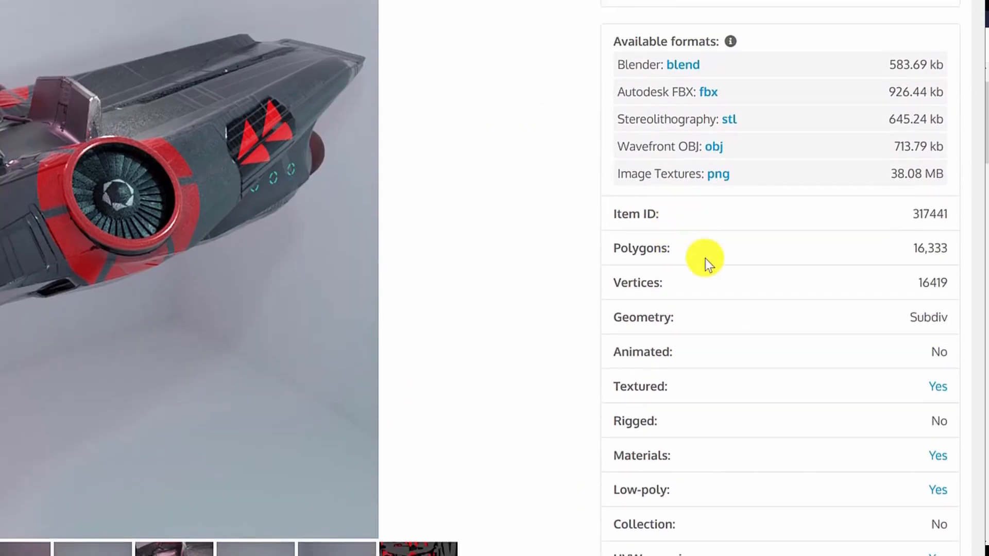
scroll(705, 258, up, 2)
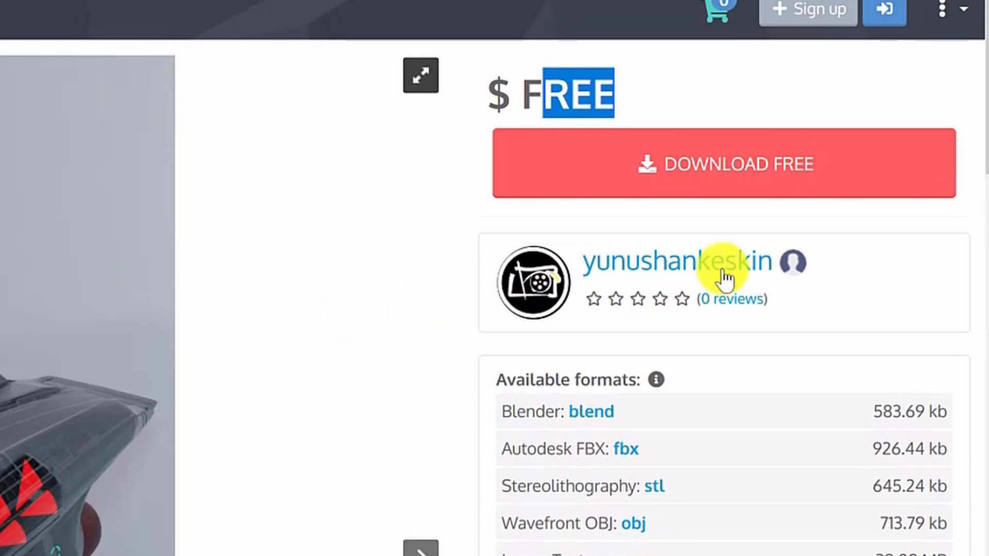
- Browse the model's gallery through the wireframe previews to the texture map image
mouse_move(935, 141)
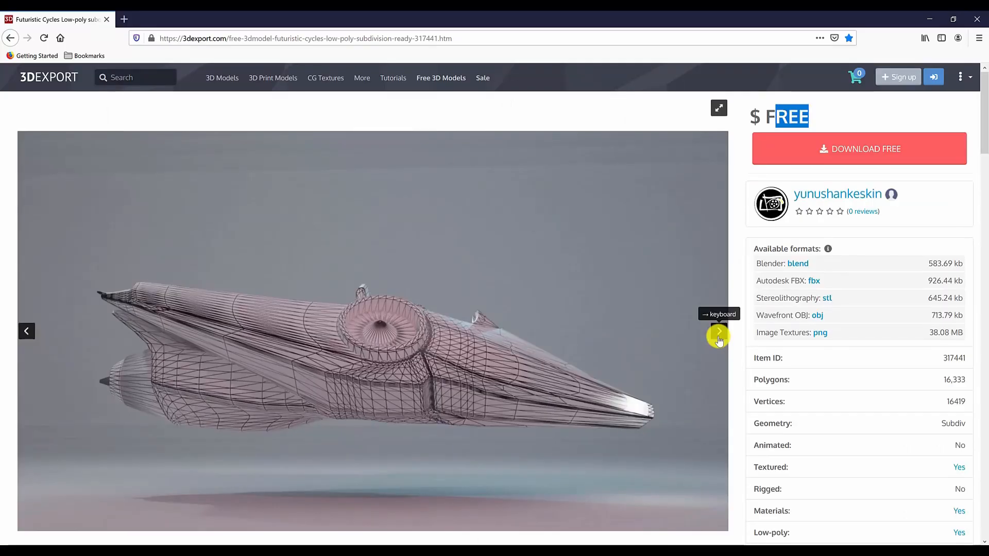
click(718, 336)
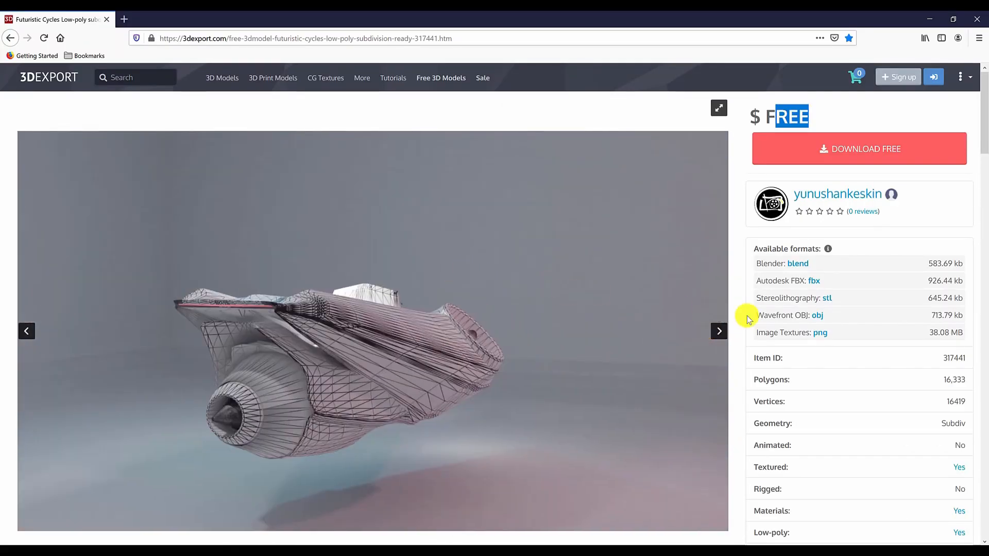
click(719, 331)
- Switch to DaVinci Resolve and create a new Fusion composition clip named 3D-Model
mouse_move(492, 551)
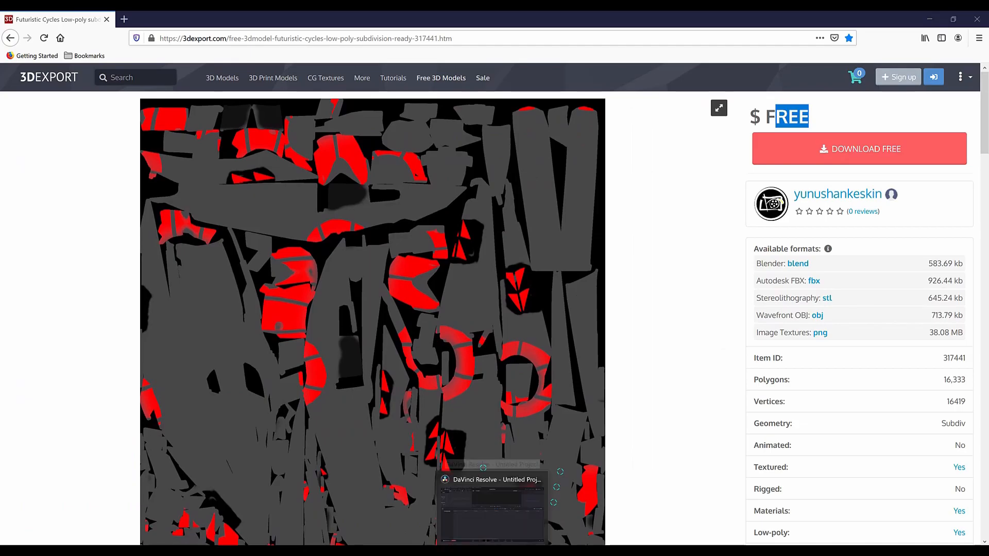
click(492, 510)
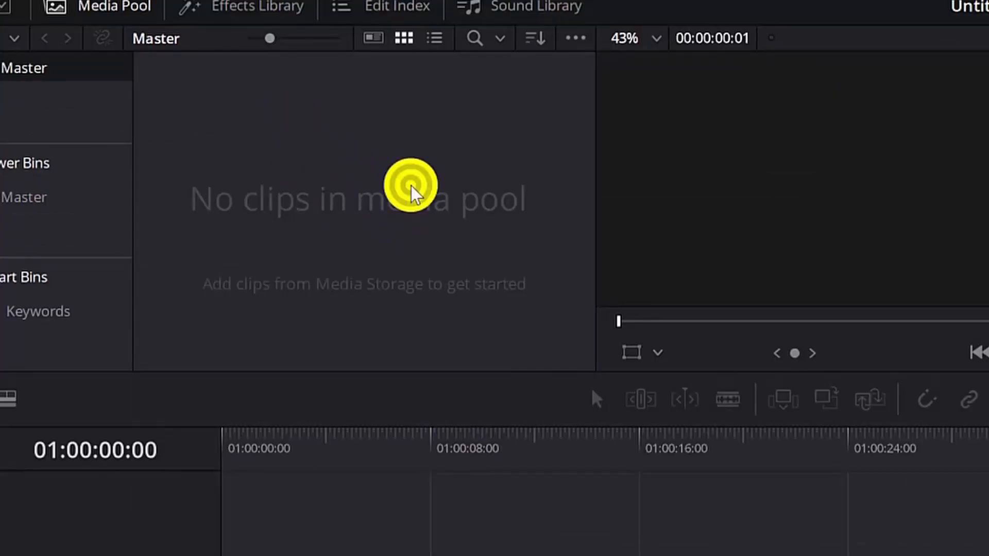
right_click(411, 187)
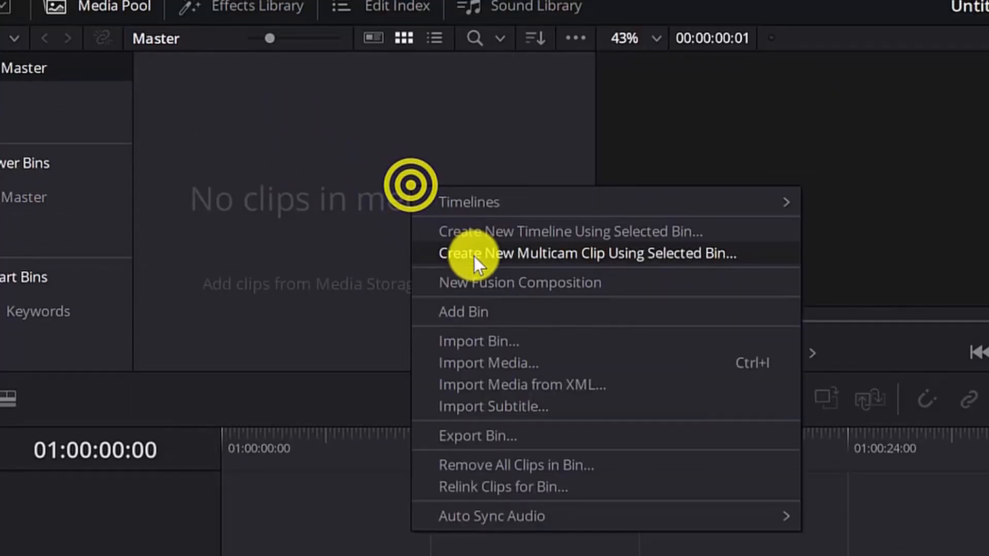
click(489, 285)
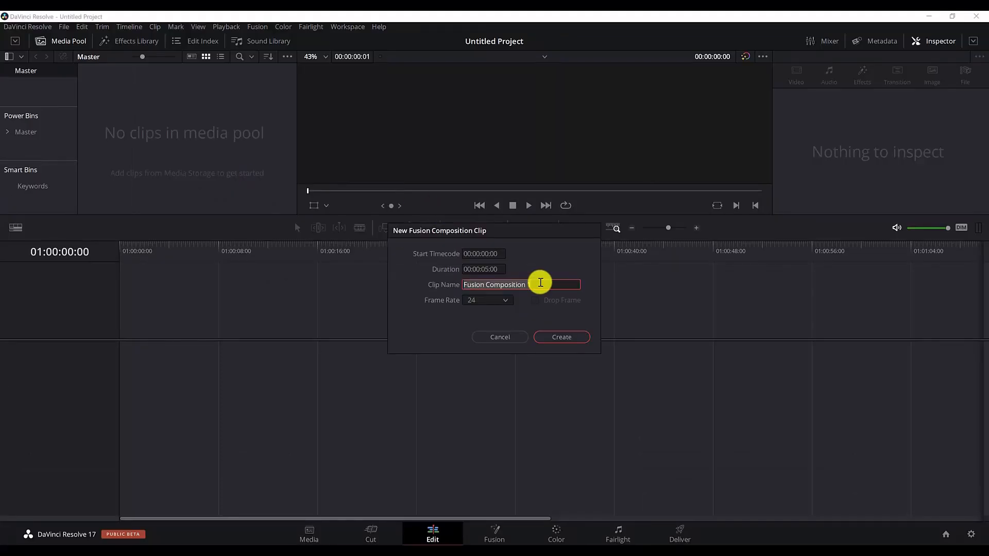
text(3D-Model)
key(Return)
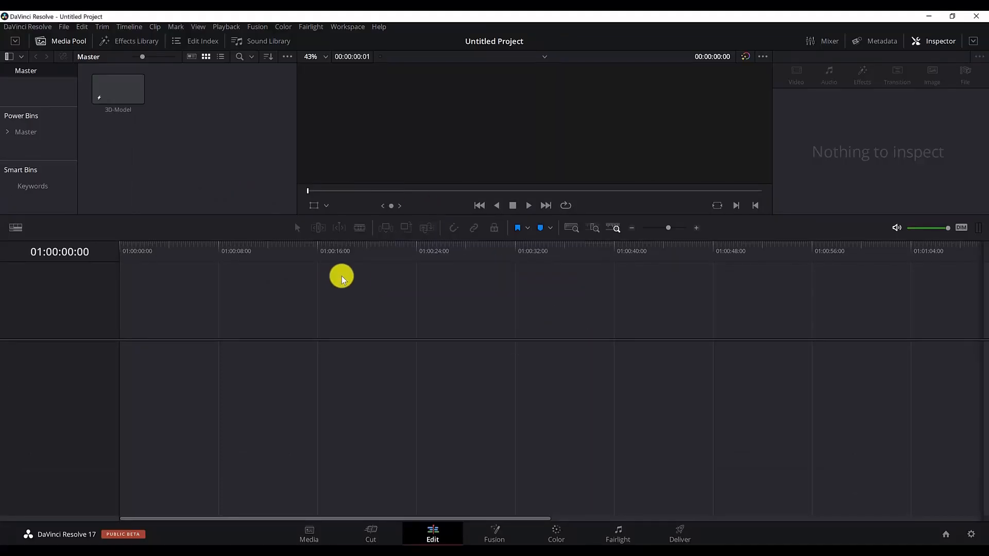
- Place the 3D-Model composition at the start of the timeline and open it on the Fusion page
drag(118, 89, 122, 374)
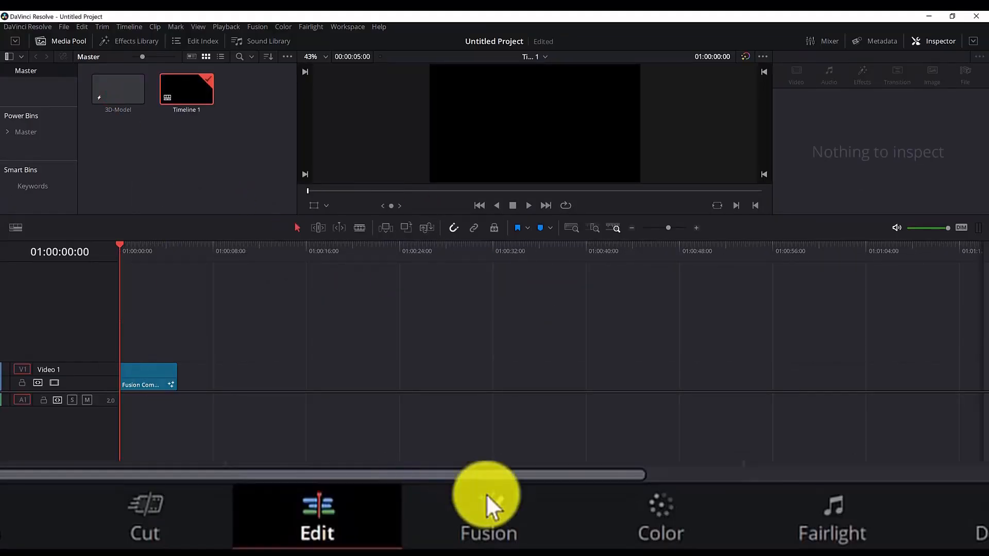
click(506, 516)
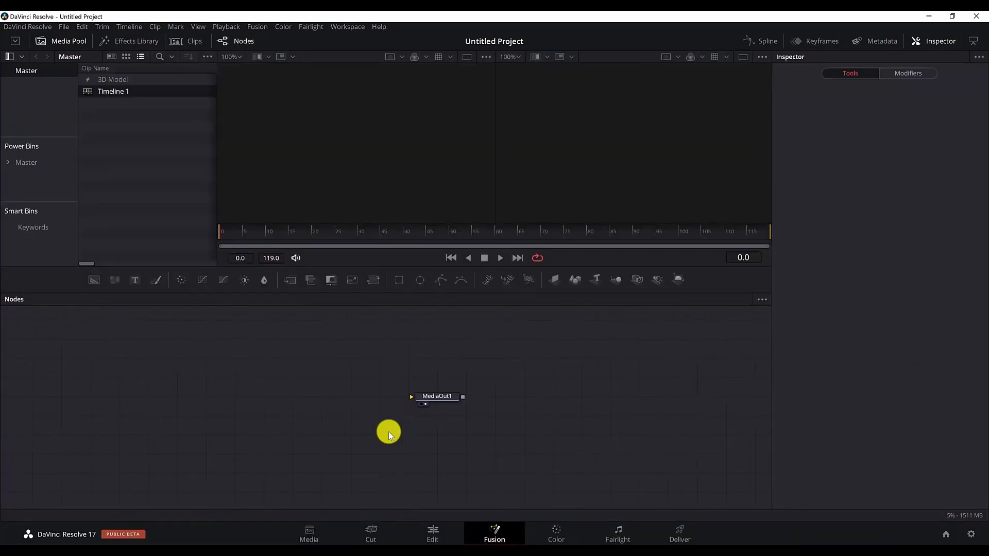
drag(388, 432, 468, 425)
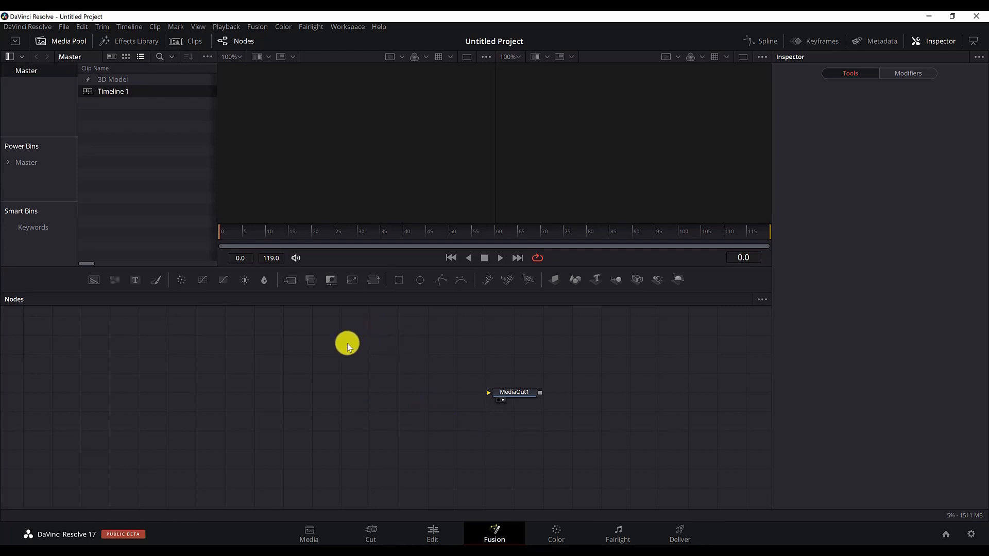
key(shift+space)
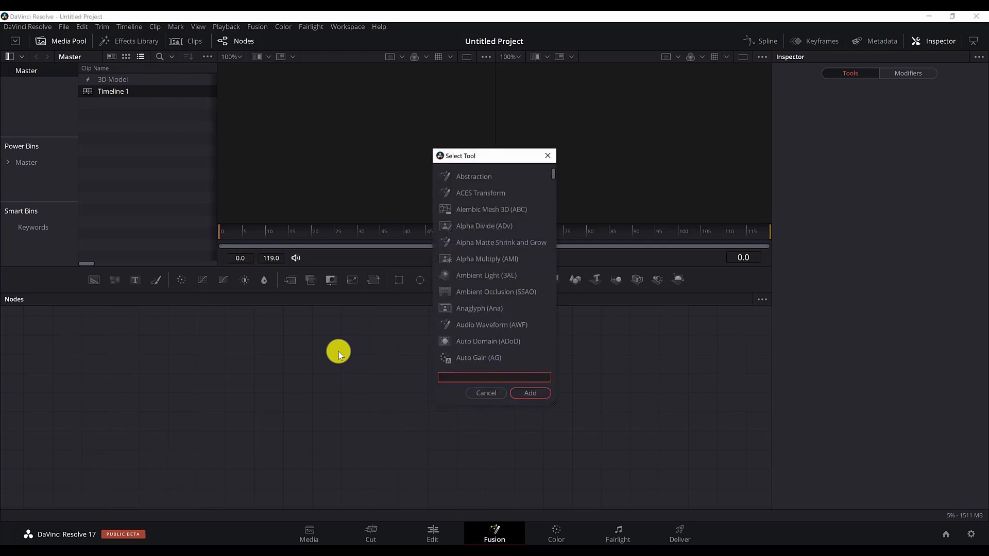
text(fbx)
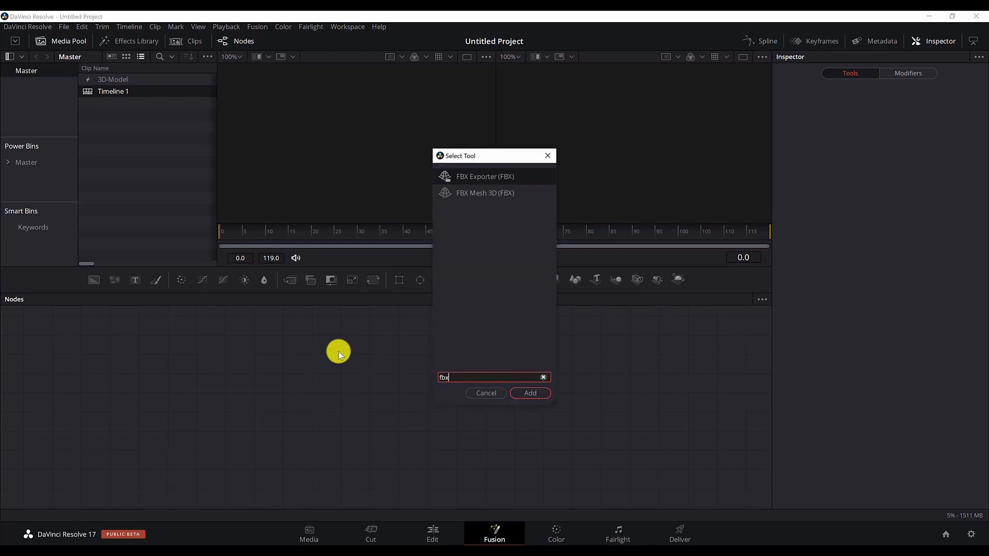
click(477, 394)
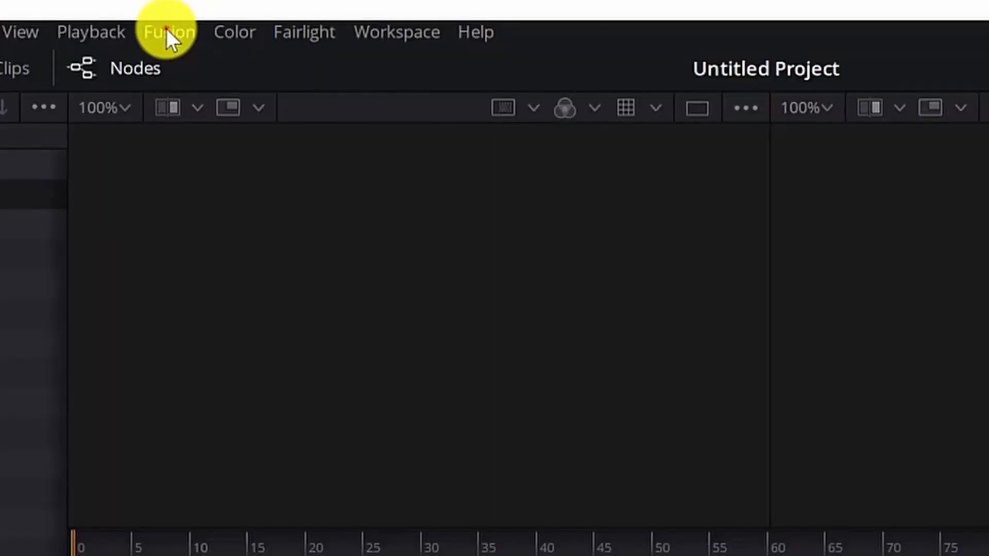
click(167, 30)
mouse_move(203, 166)
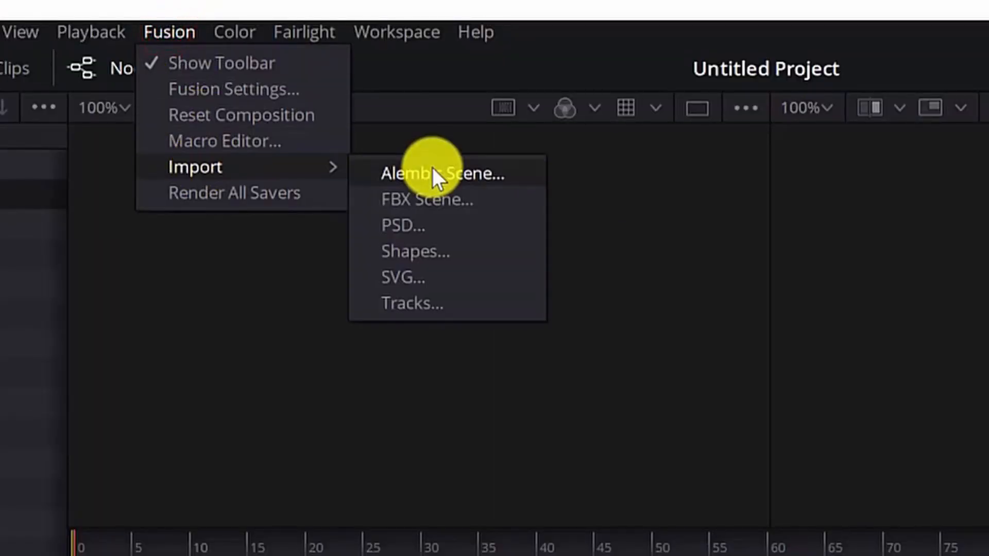
click(440, 202)
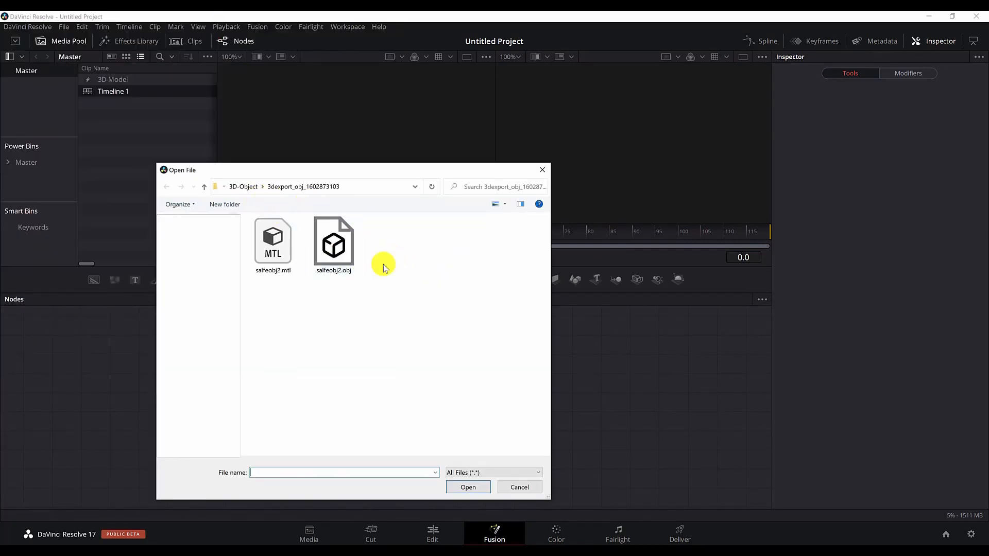
click(349, 263)
click(254, 187)
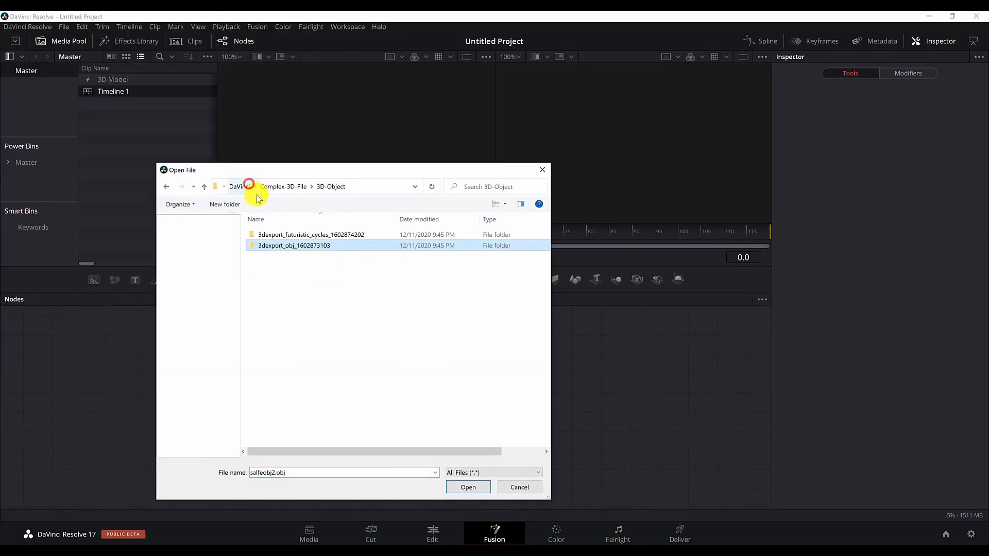
double_click(300, 247)
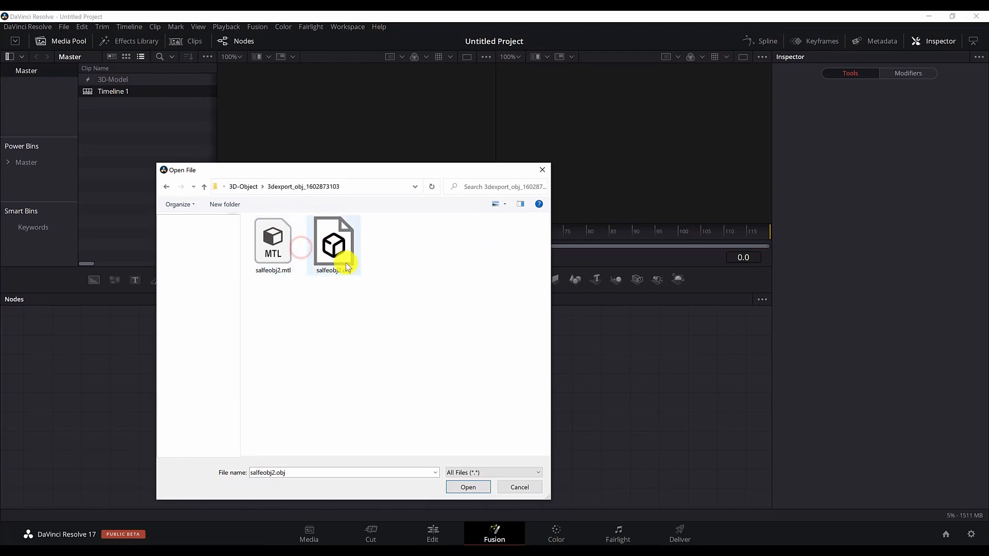
click(166, 186)
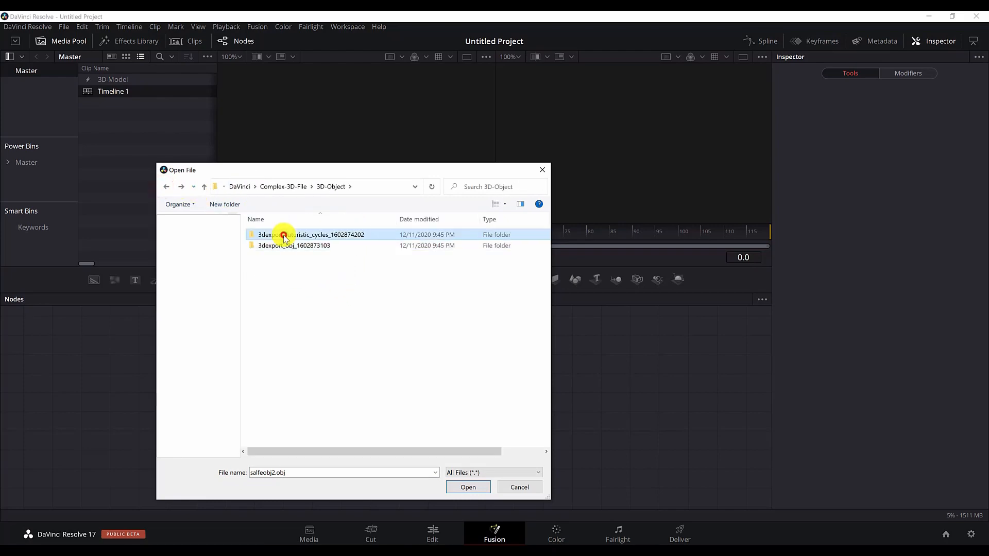
double_click(284, 239)
click(283, 239)
scroll(376, 268, down, 5)
scroll(376, 269, up, 6)
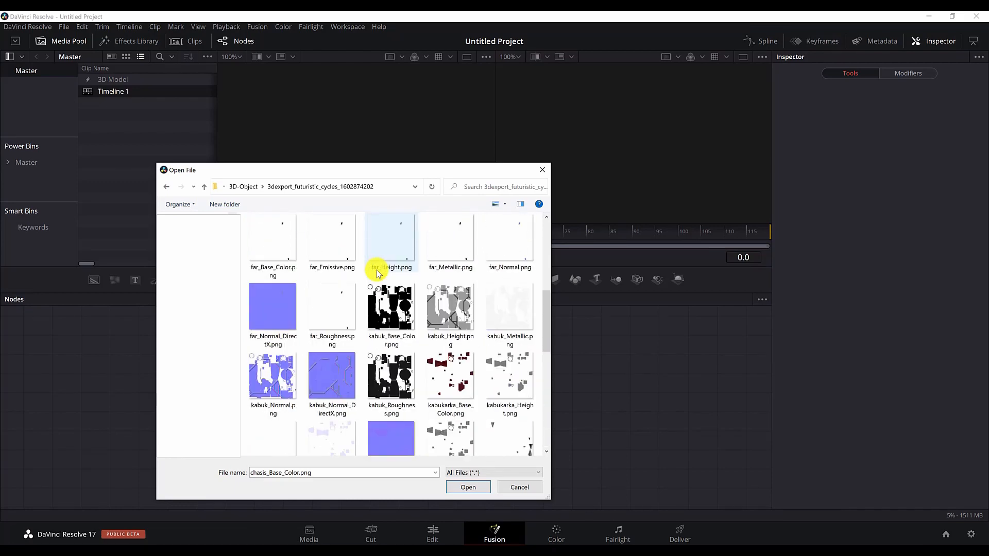
click(243, 186)
click(299, 246)
double_click(283, 251)
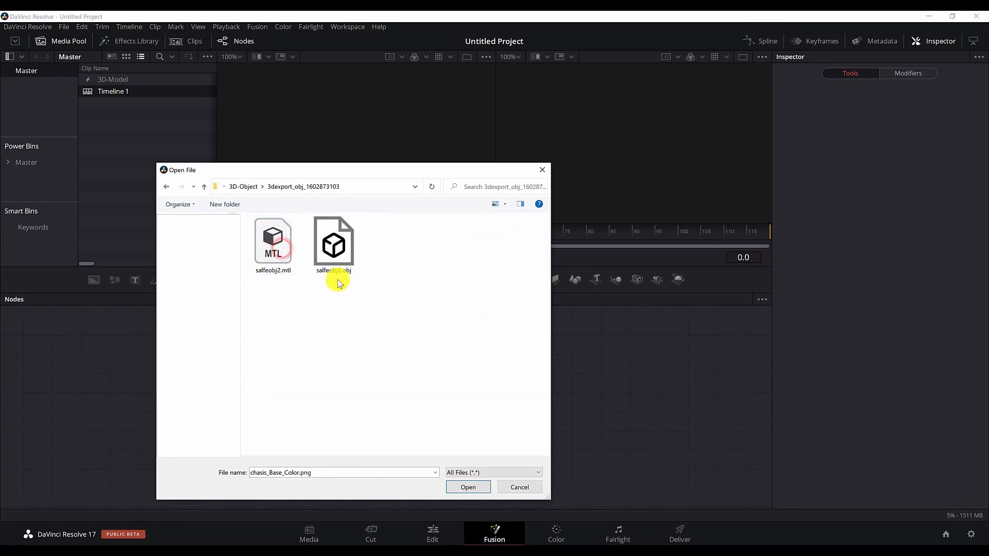
click(328, 257)
double_click(328, 246)
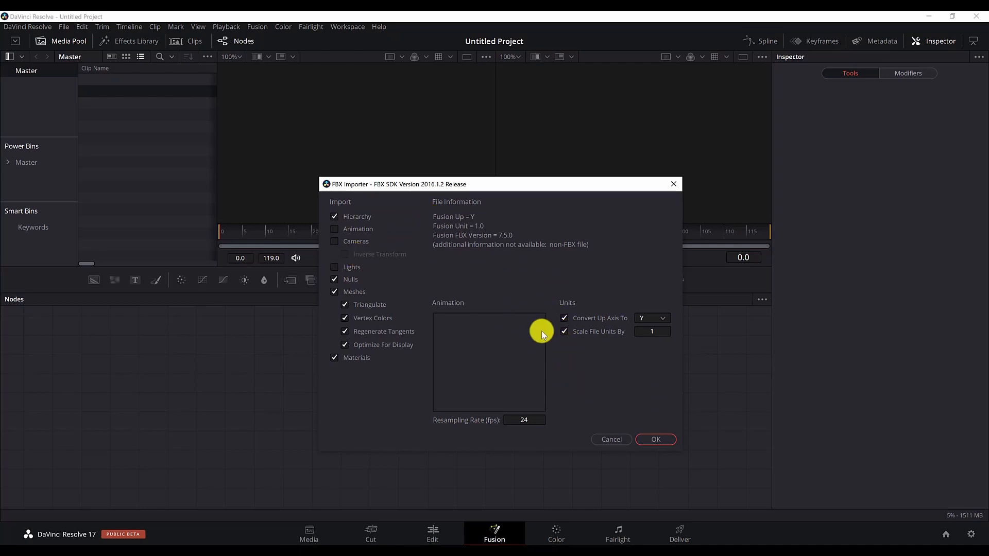
click(656, 441)
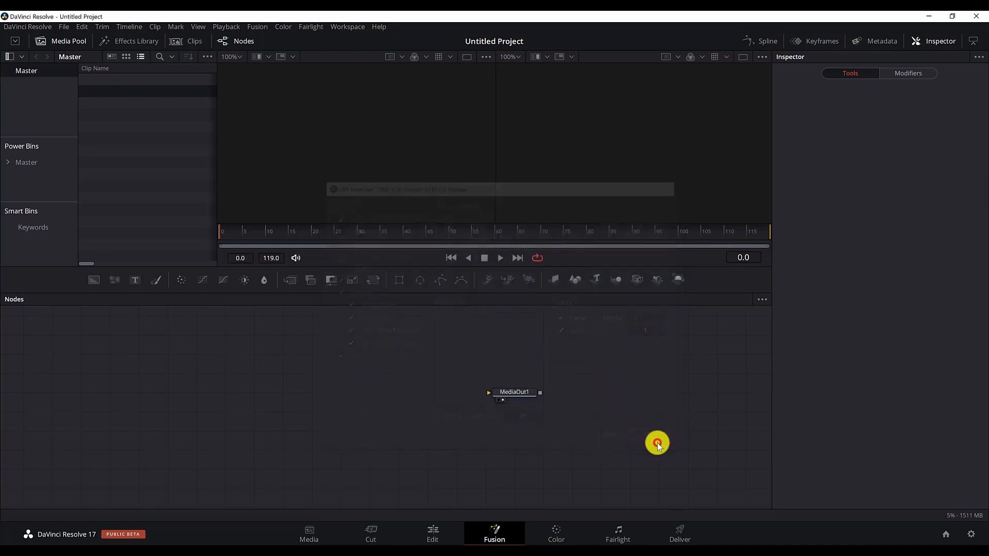
- Examine the imported model's node tree from the MediaIn nodes through to RootNode
scroll(451, 391, down, 2)
scroll(463, 401, up, 4)
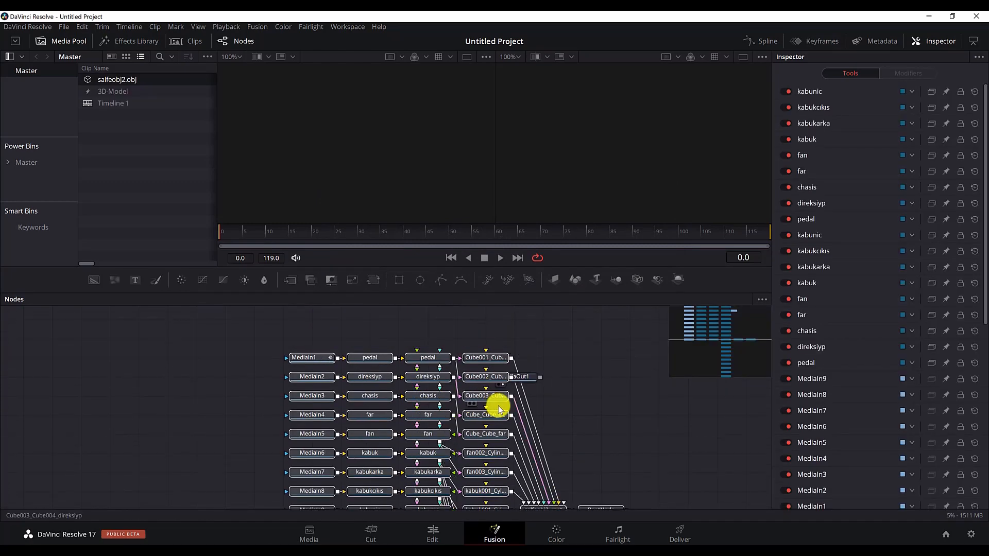
scroll(497, 407, down, 1)
drag(615, 428, 450, 392)
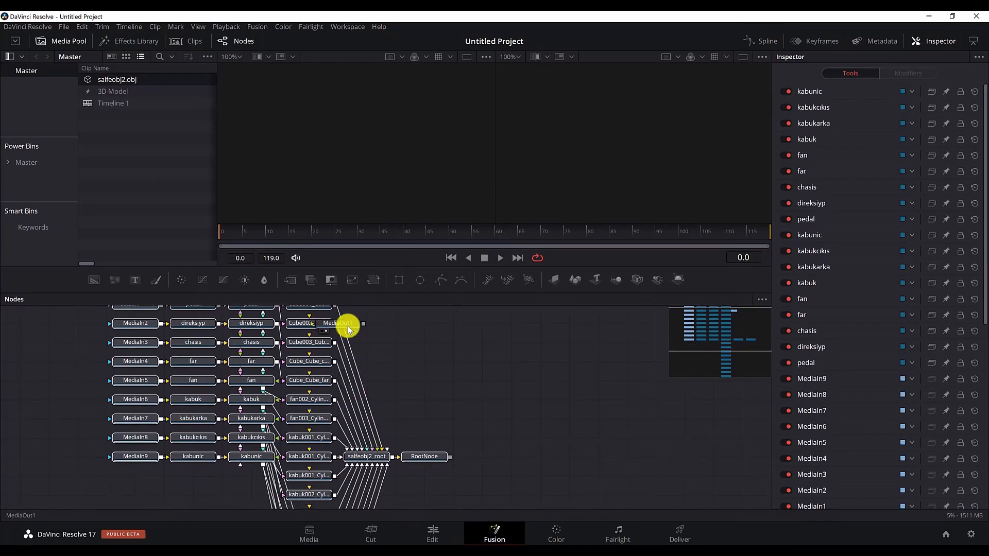
- Move the MediaOut1 node clear of the imported tree, placing it level with RootNode and well beyond it
drag(347, 326, 630, 464)
scroll(319, 396, down, 3)
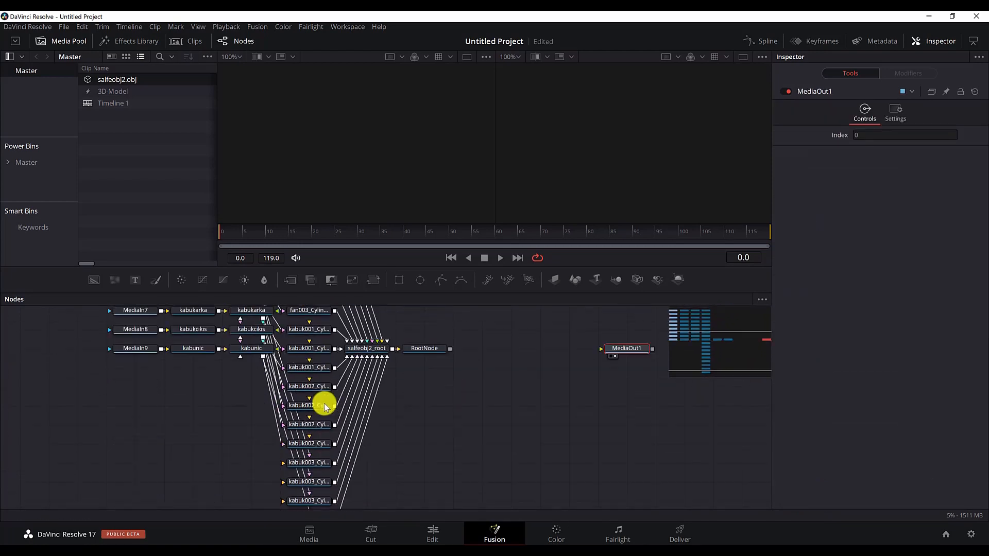
scroll(325, 404, up, 3)
scroll(324, 406, up, 2)
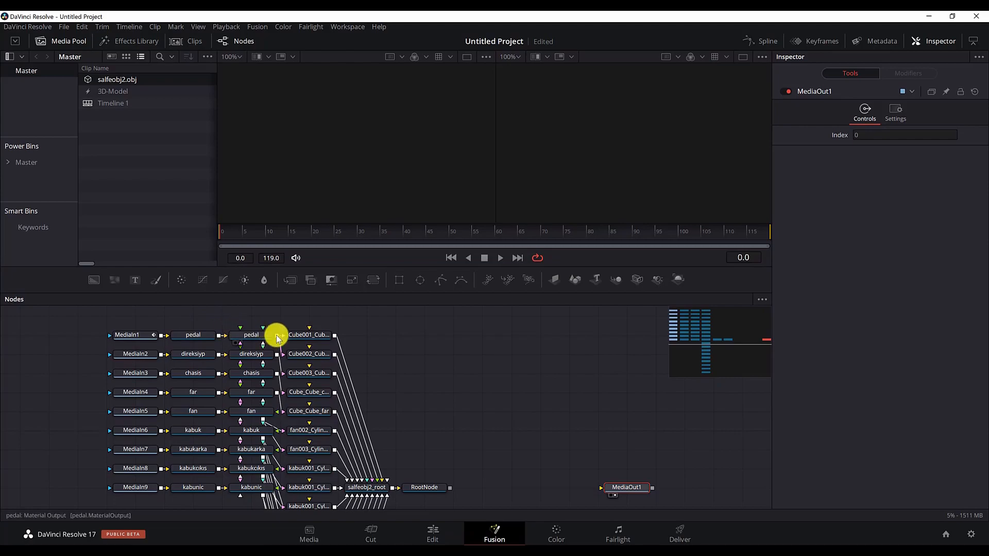
- Delete the nodes MediaIn1 through MediaIn9 and the adjoining column of pedal-to-kabunic nodes that they feed
drag(81, 325, 139, 470)
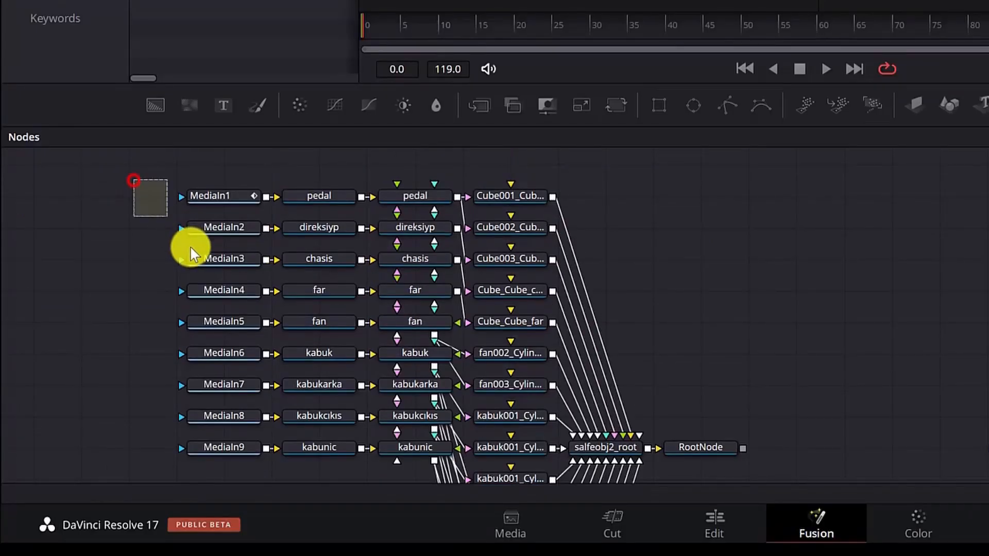
drag(231, 427, 246, 470)
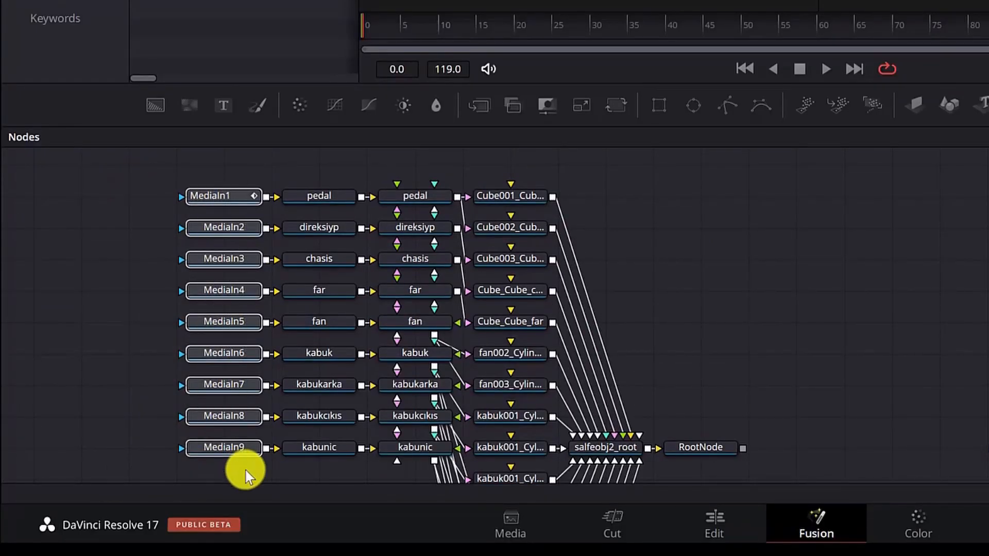
key(Delete)
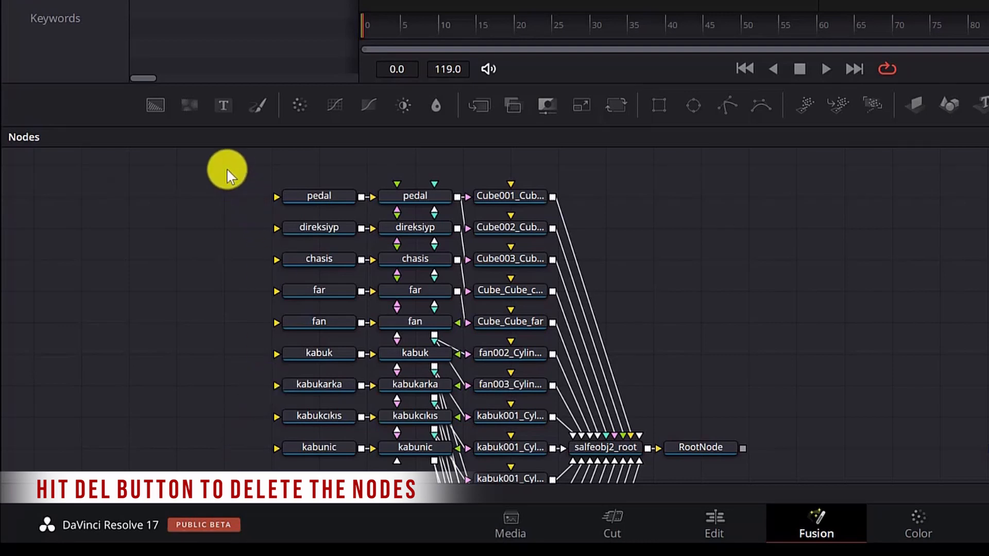
drag(226, 170, 349, 473)
key(Delete)
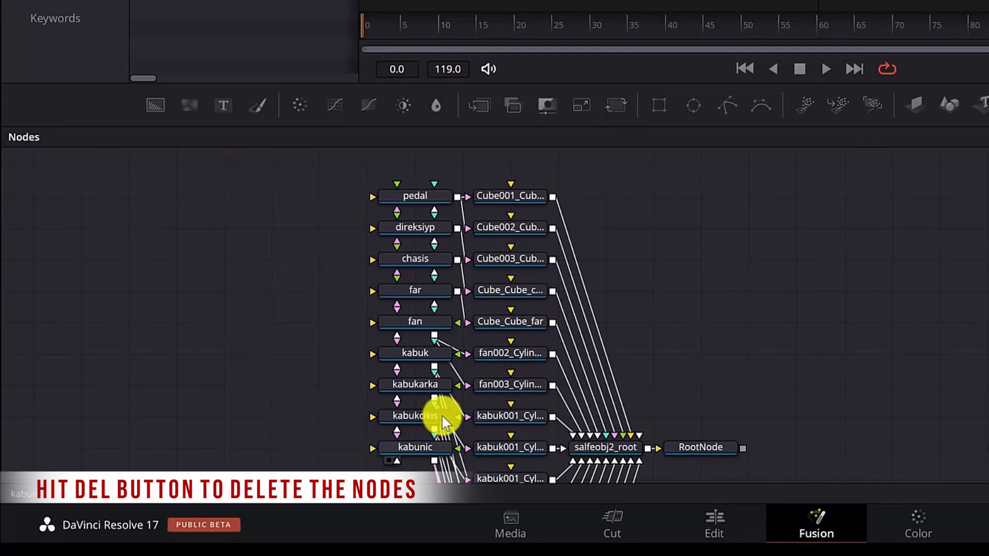
- Spread the remaining nodes from pedal through kabunic into a widely spaced column, well away from the mesh nodes they connect to
scroll(548, 321, down, 1)
scroll(623, 258, down, 3)
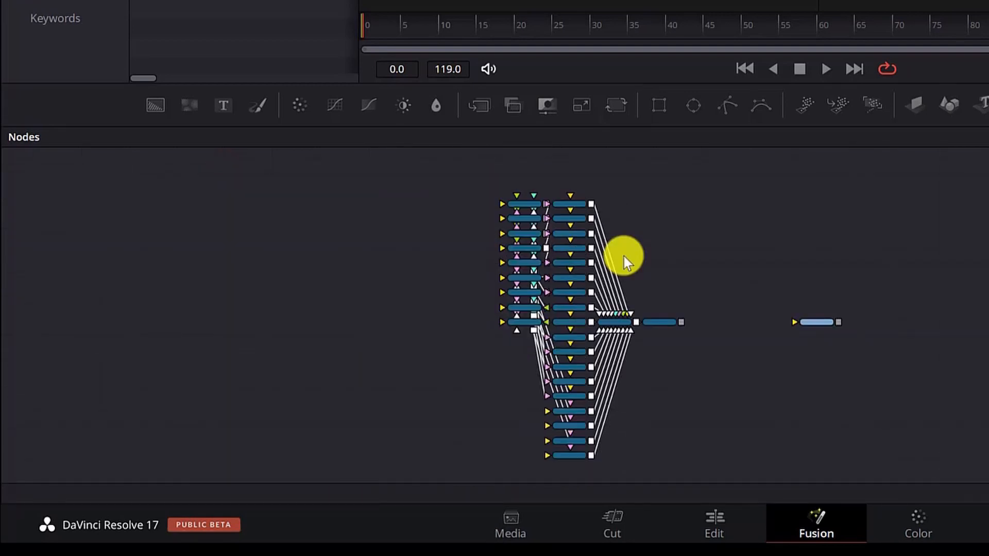
scroll(624, 257, down, 1)
scroll(624, 257, up, 1)
scroll(624, 257, down, 1)
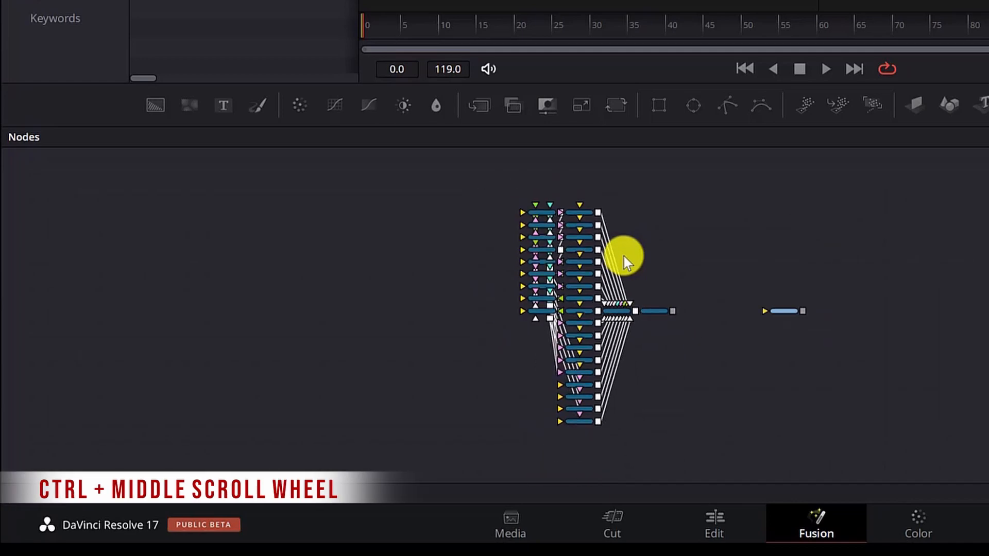
scroll(624, 256, up, 4)
scroll(623, 256, down, 1)
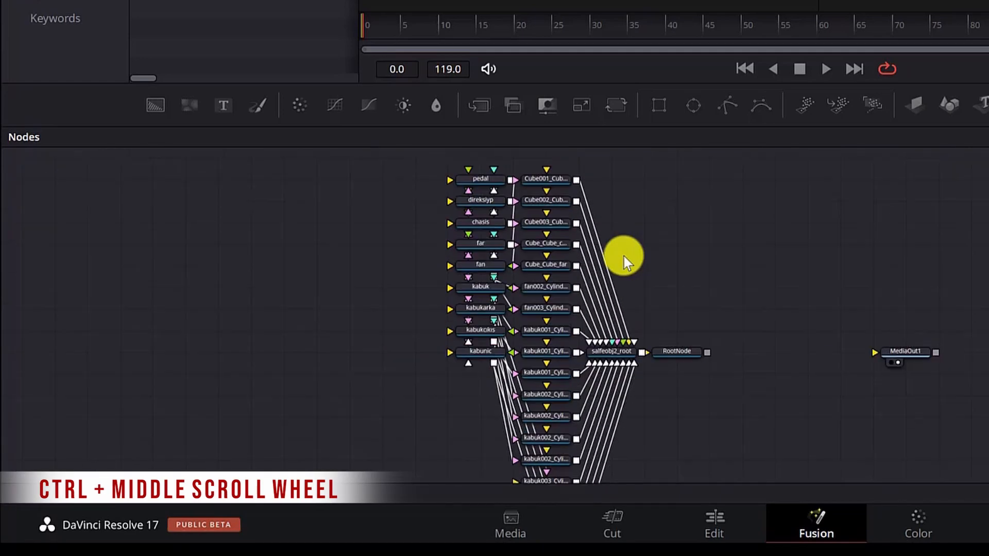
click(489, 189)
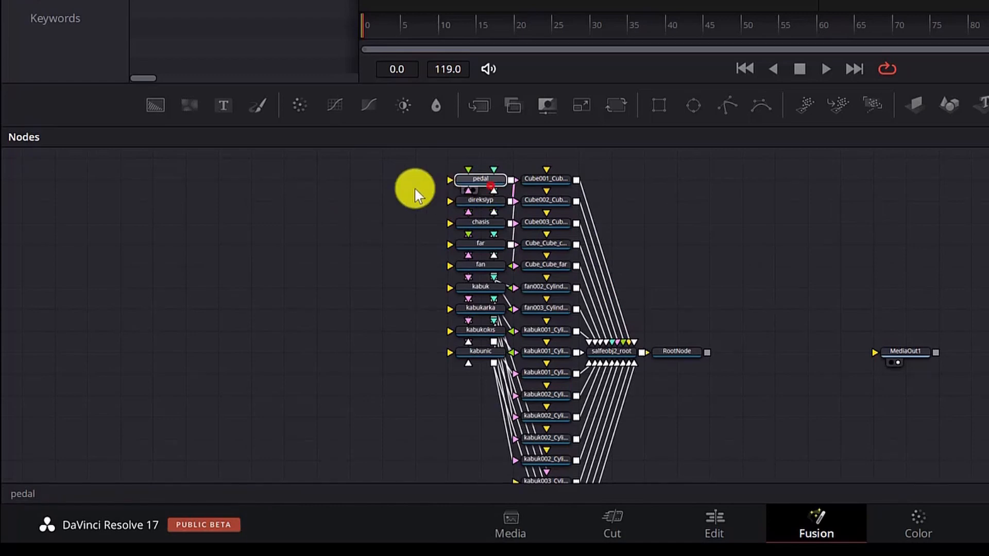
drag(415, 189, 333, 190)
drag(483, 204, 313, 226)
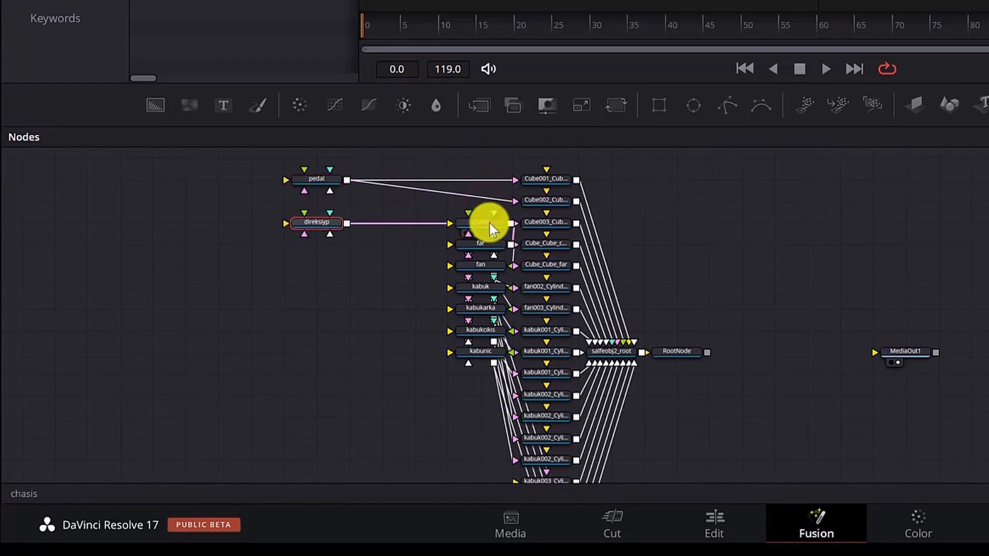
drag(489, 224, 324, 266)
drag(488, 245, 324, 310)
drag(487, 266, 324, 352)
drag(492, 291, 322, 395)
scroll(329, 381, down, 4)
drag(487, 206, 319, 385)
drag(487, 228, 321, 444)
scroll(330, 432, down, 1)
drag(488, 225, 283, 512)
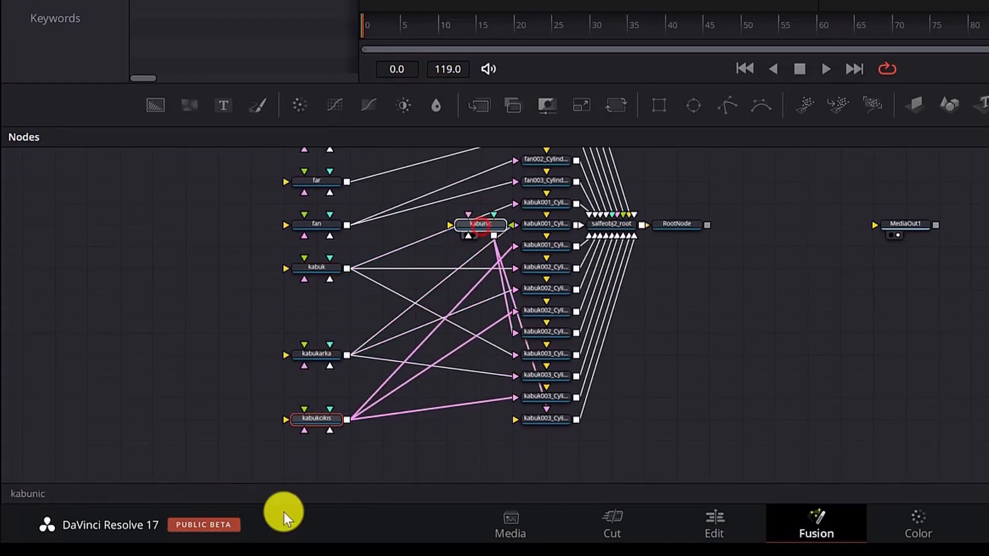
- Switch to a single viewer, display RootNode in it, and frame the spacecraft model at an angled perspective
scroll(514, 392, up, 6)
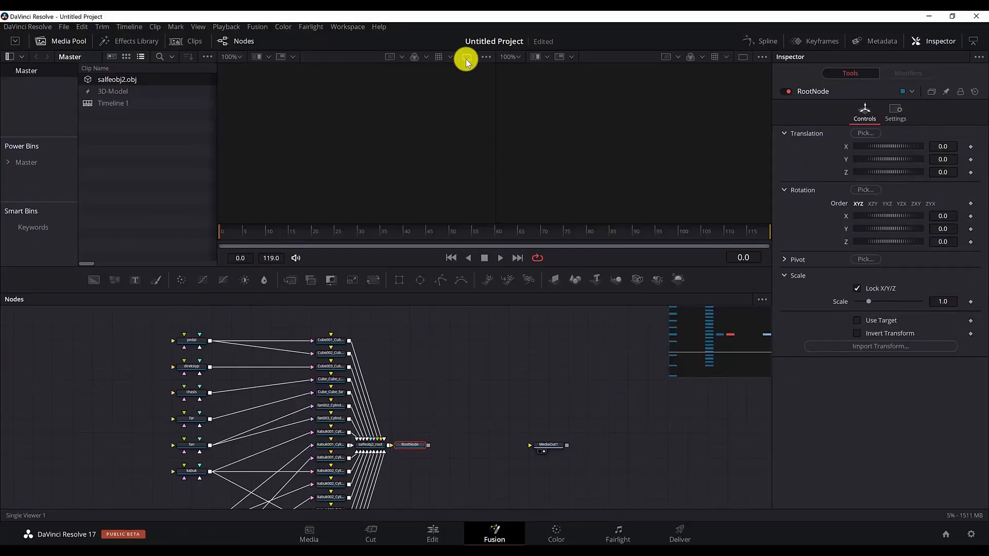
click(466, 59)
key(1)
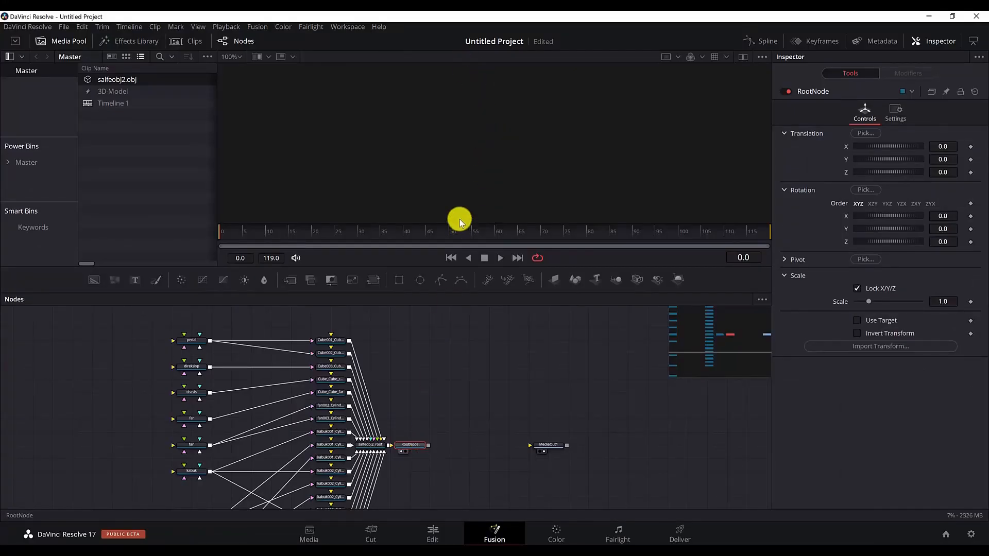
drag(514, 150, 527, 146)
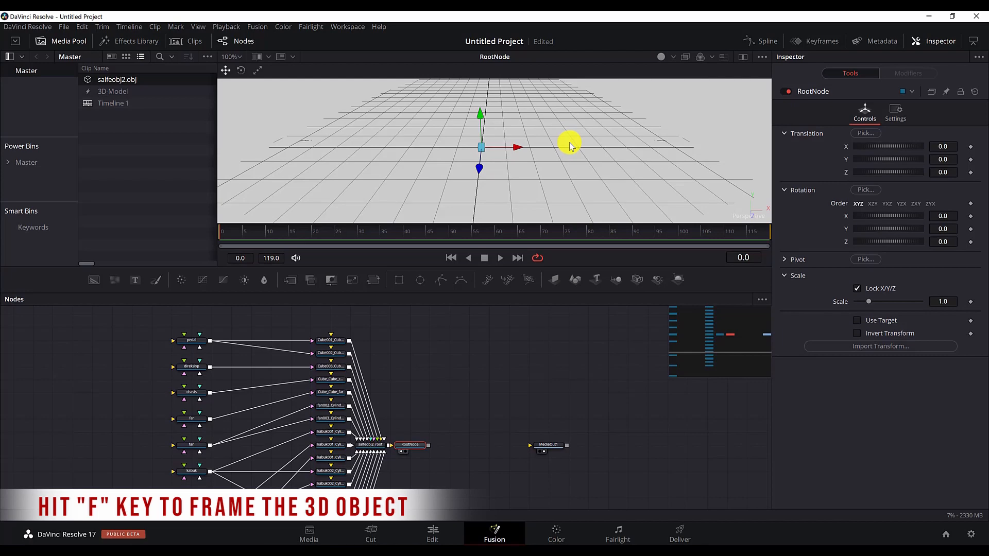
key(f)
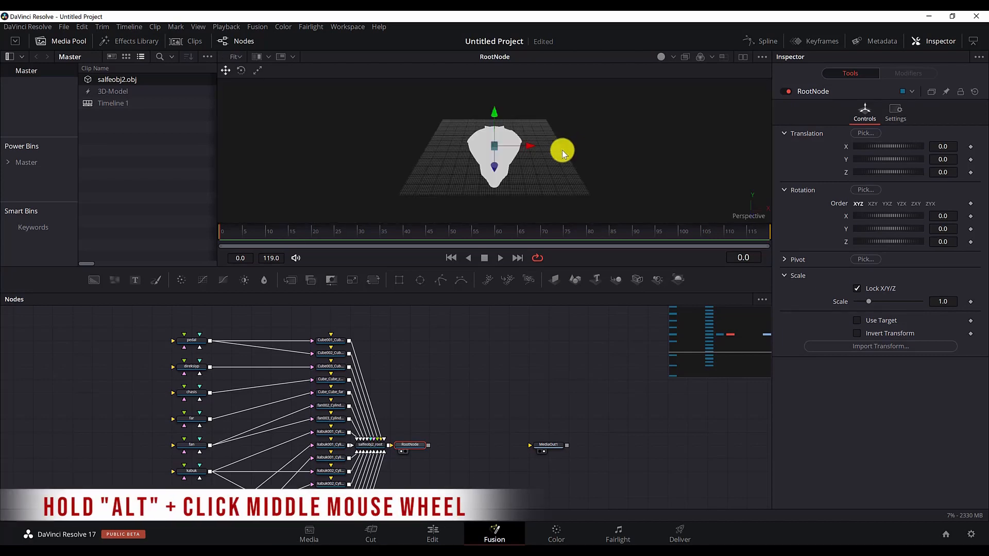
drag(561, 149, 262, 139)
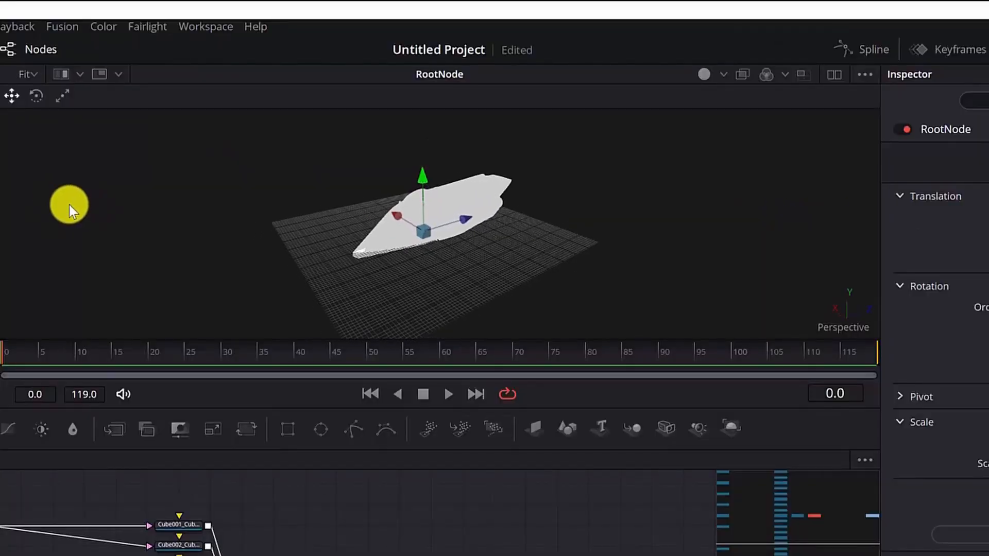
- Set the RootNode viewer's 3D display mode to Shadows and view the shaded spacecraft up close
click(722, 76)
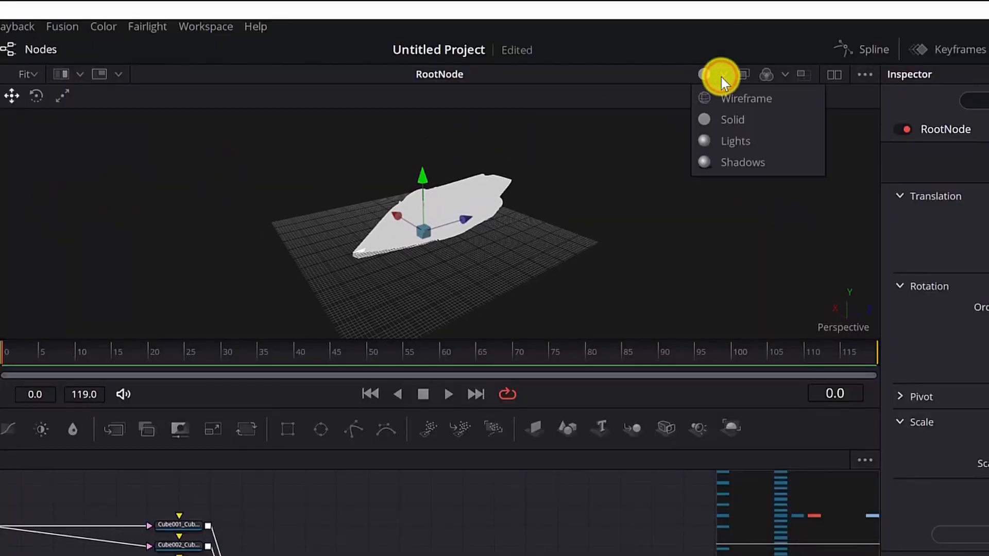
click(716, 164)
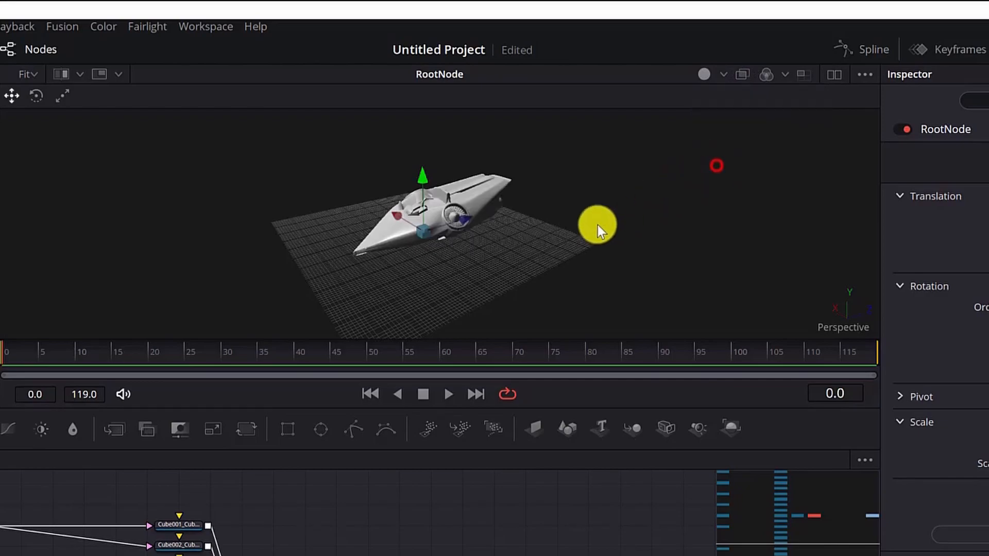
drag(526, 233, 698, 124)
- Preview the spacecraft in Wireframe display and return it to shaded display
click(724, 77)
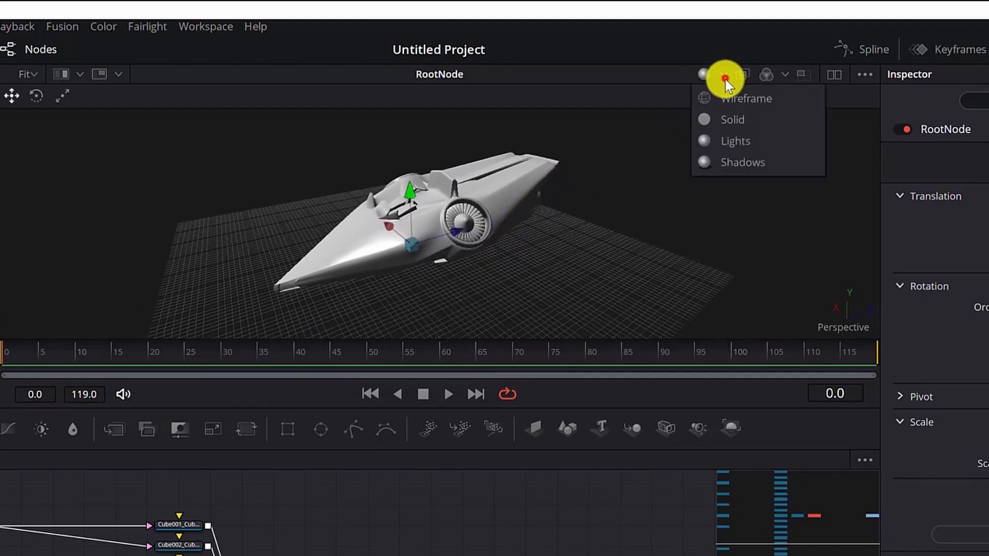
click(727, 101)
mouse_move(614, 209)
mouse_down()
mouse_move(338, 259)
mouse_move(178, 227)
mouse_move(1, 124)
mouse_move(1, 180)
mouse_move(84, 271)
mouse_move(518, 247)
mouse_move(620, 202)
mouse_up()
click(723, 74)
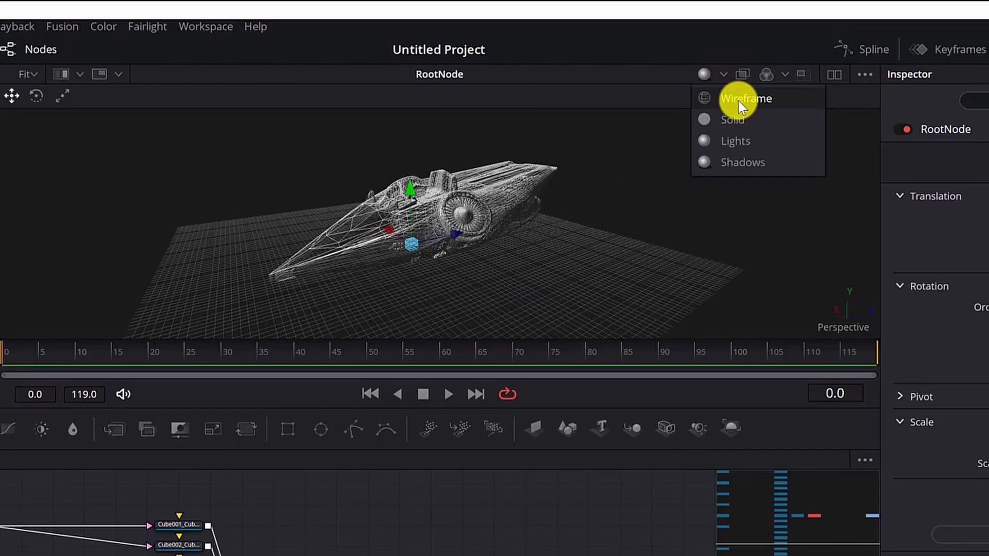
click(738, 101)
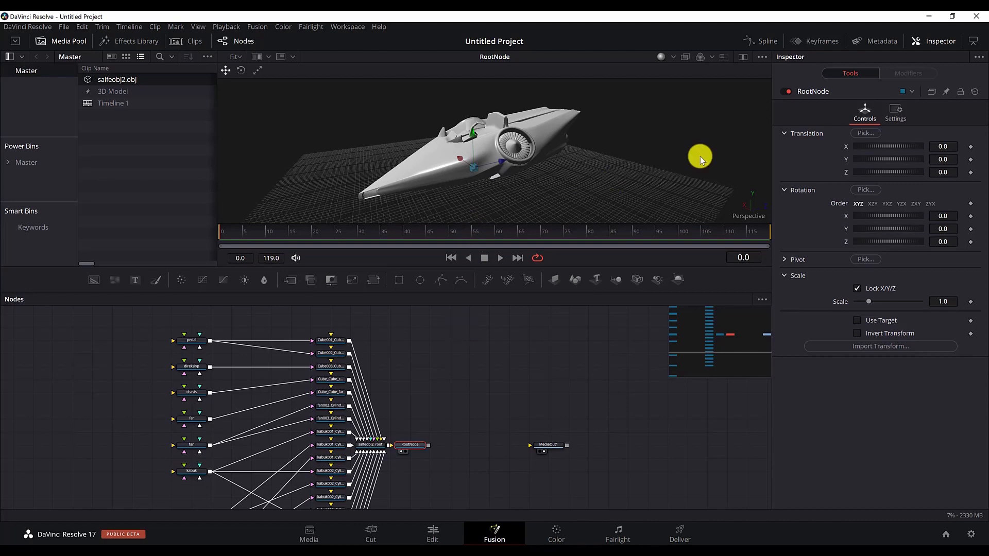
- Restore the dual viewer layout and display the Cube001_Cube002_pedal node framed in the second viewer
click(742, 58)
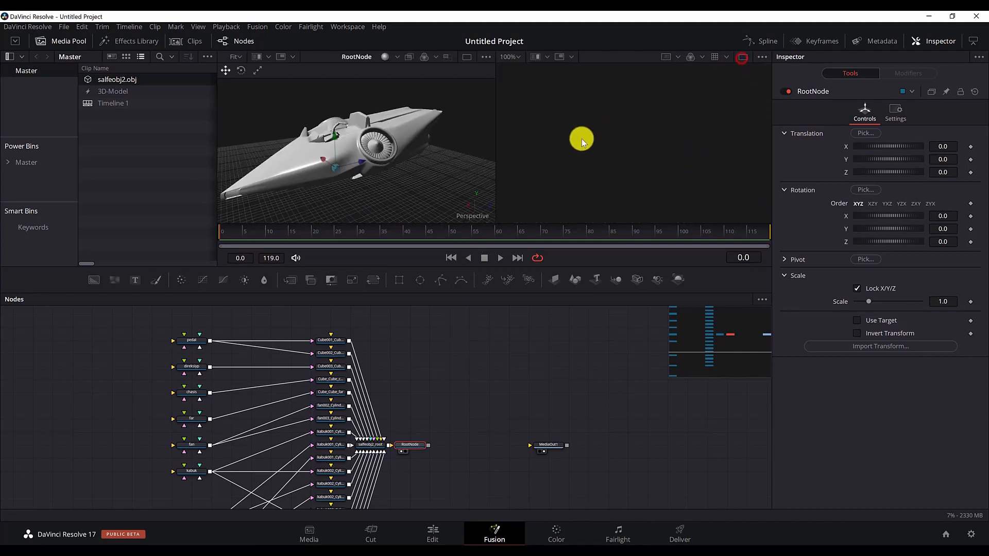
click(331, 341)
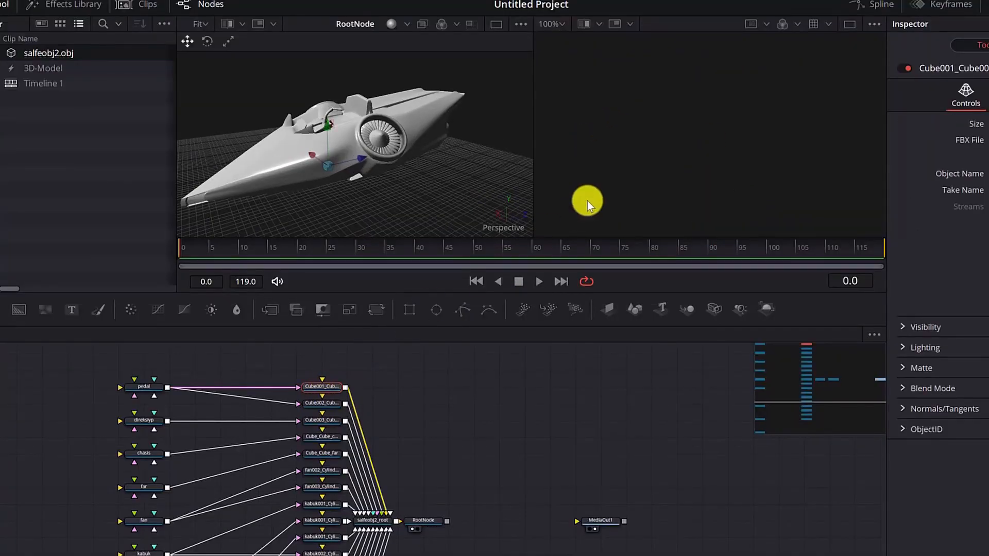
key(2)
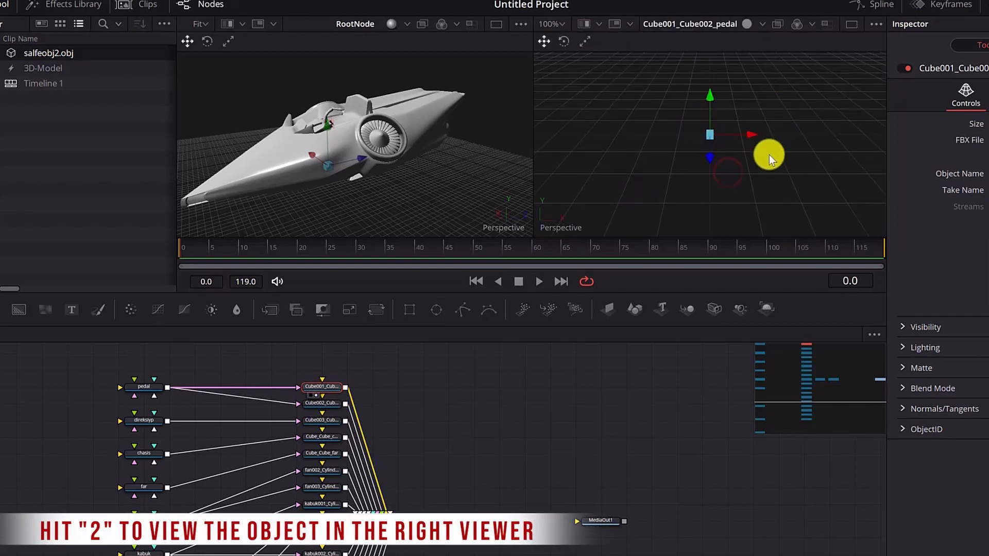
key(ctrl+f)
drag(768, 164, 680, 166)
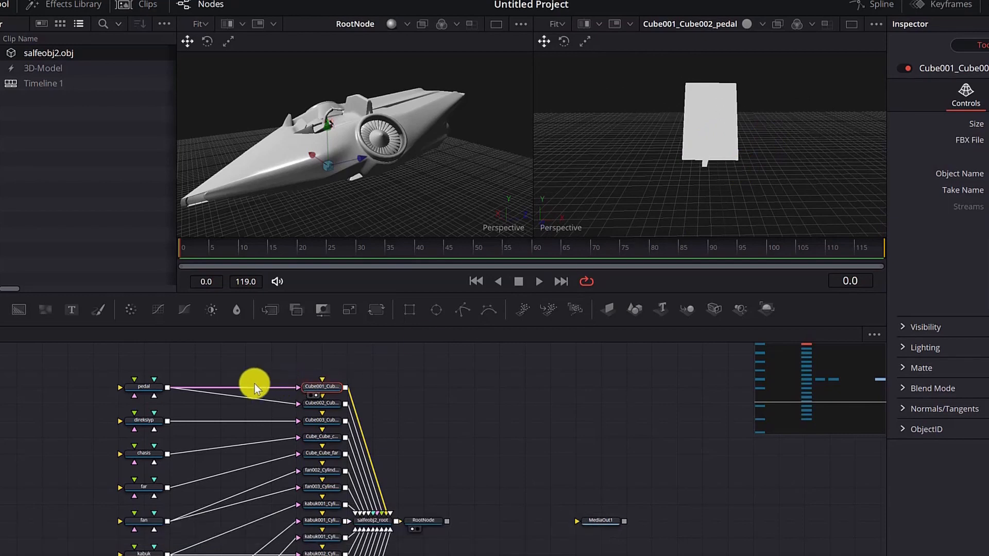
- Inspect the Cube002_Cube003_pedal and Cube003_Cube004_direksiyp parts in the second viewer, and view the cockpit up close in the RootNode viewer
click(328, 406)
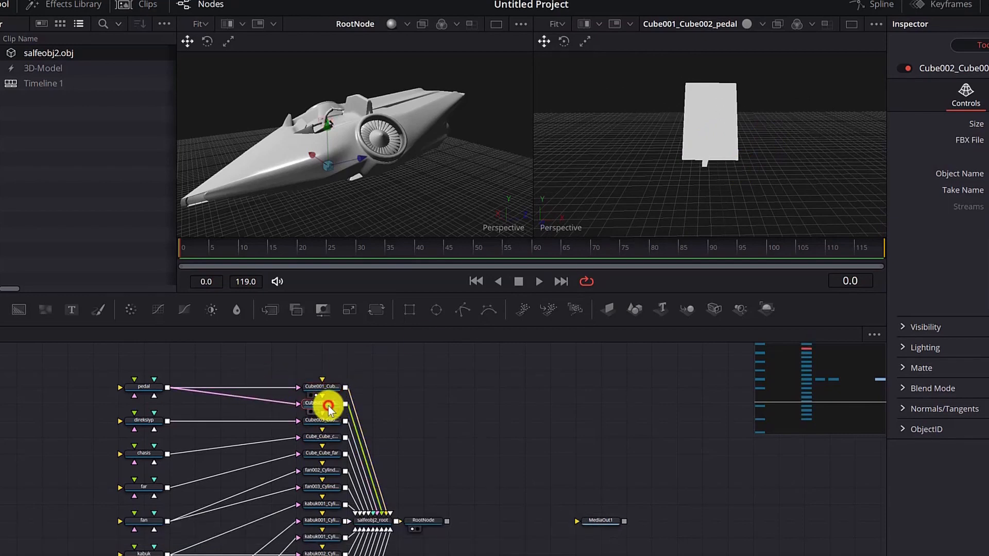
drag(555, 218, 765, 153)
click(323, 420)
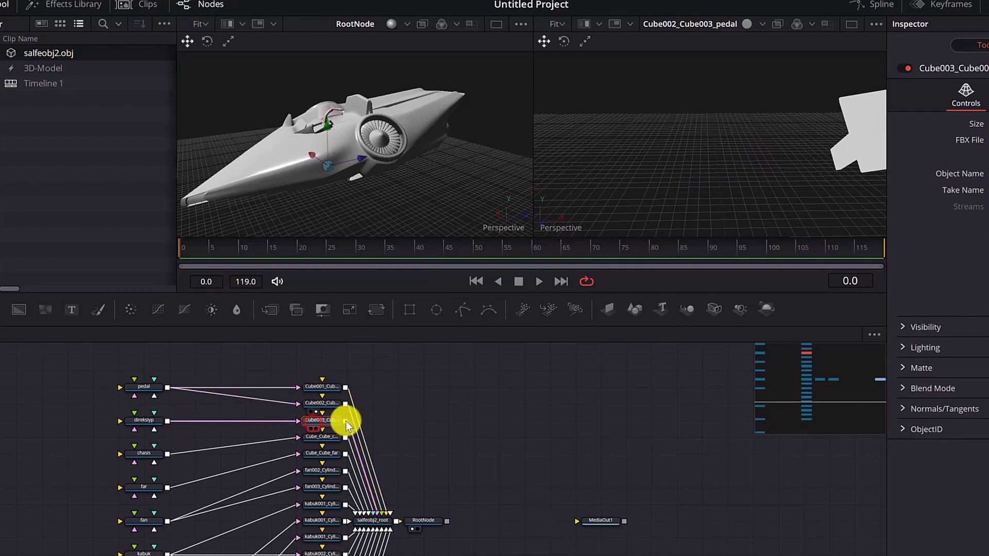
drag(746, 172, 703, 175)
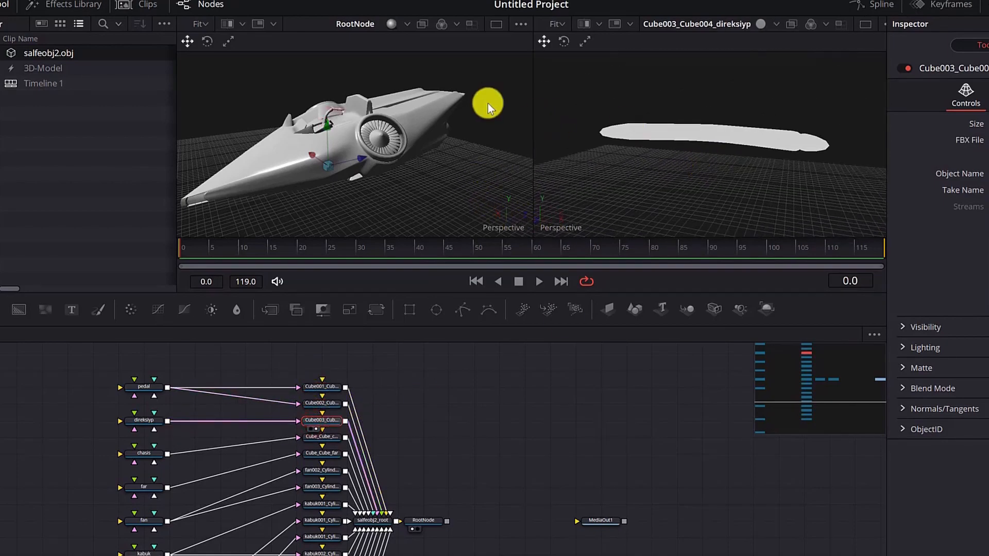
scroll(345, 109, up, 10)
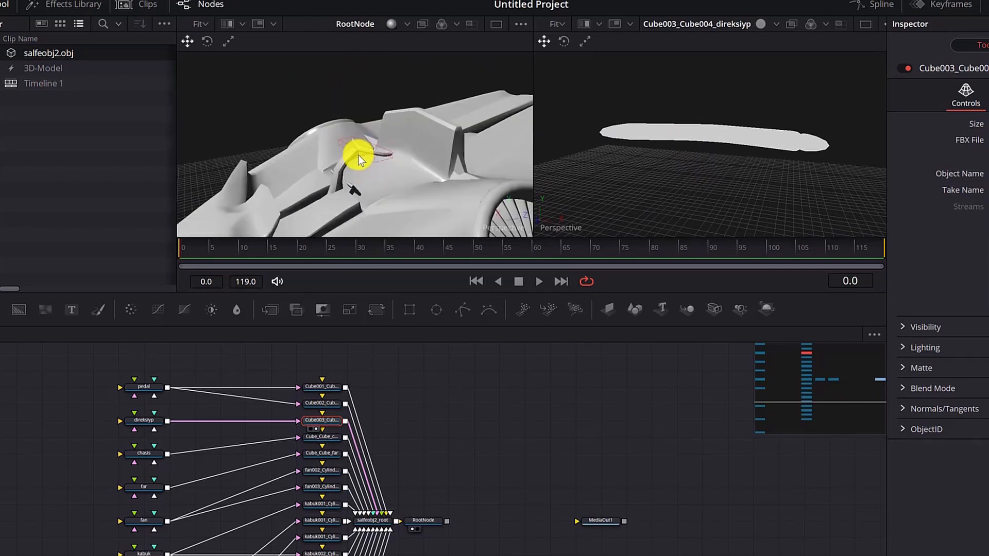
scroll(320, 471, up, 2)
- Display the Cube_Cube_chasis node in the second viewer, frame it, and set that viewer's display mode to Shadows
click(331, 456)
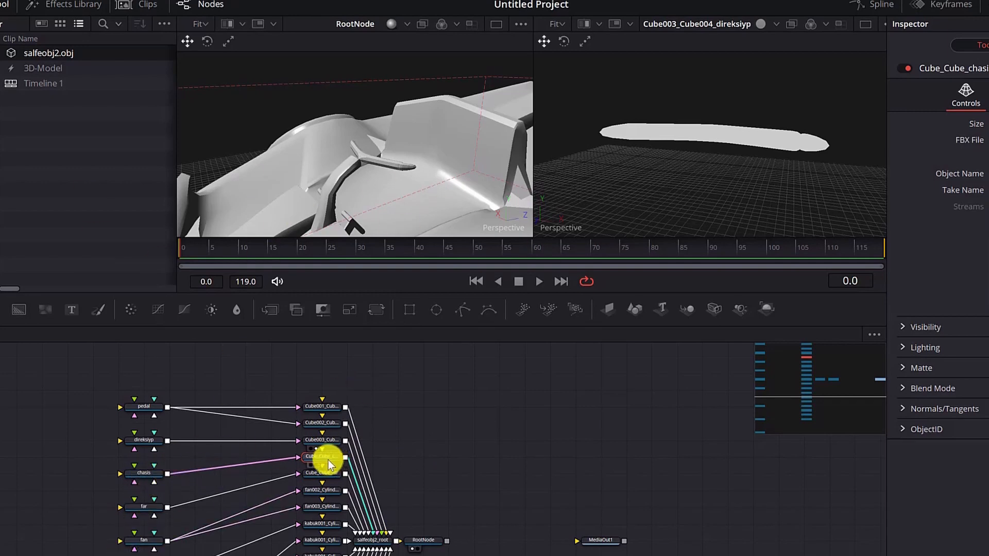
key(2)
click(739, 159)
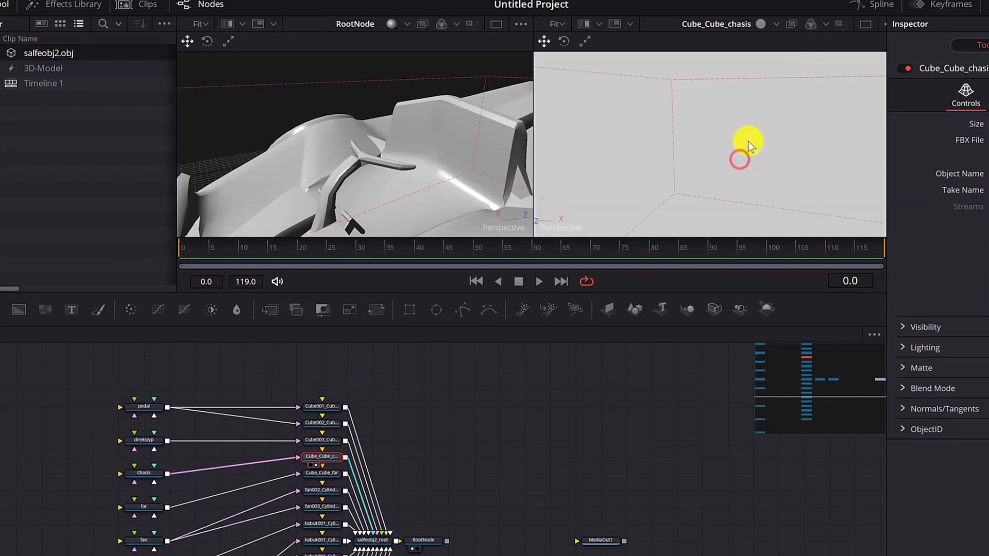
key(f)
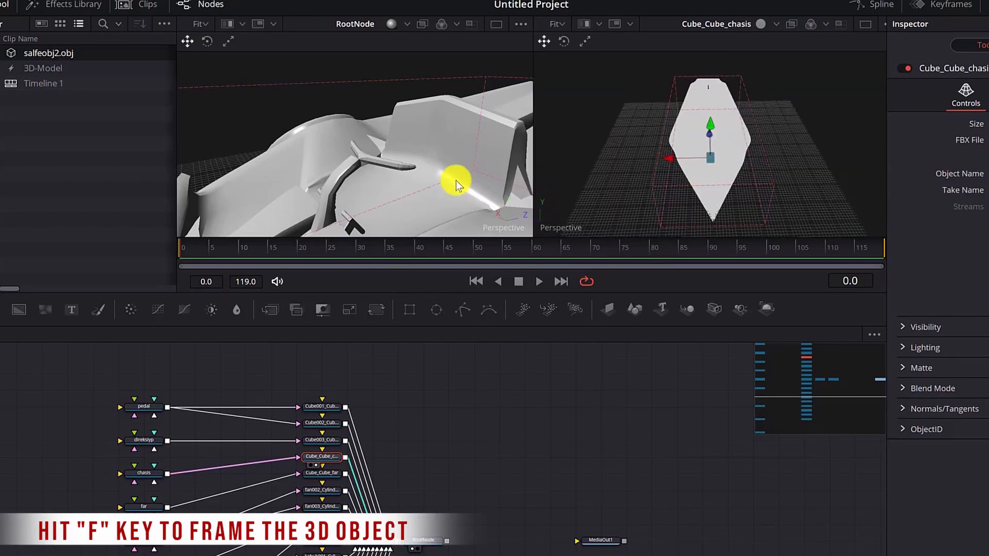
click(775, 25)
click(782, 98)
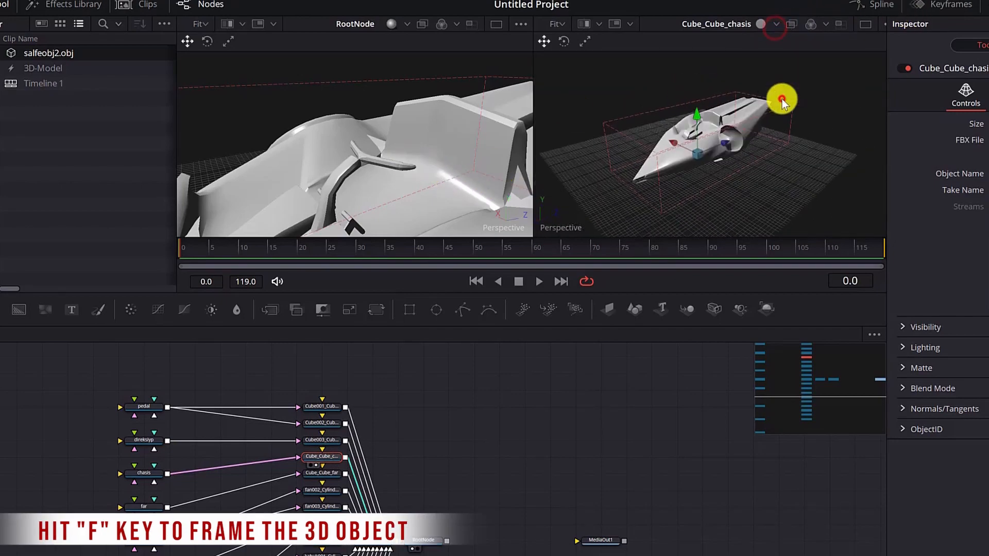
drag(760, 162, 730, 162)
scroll(769, 158, up, 3)
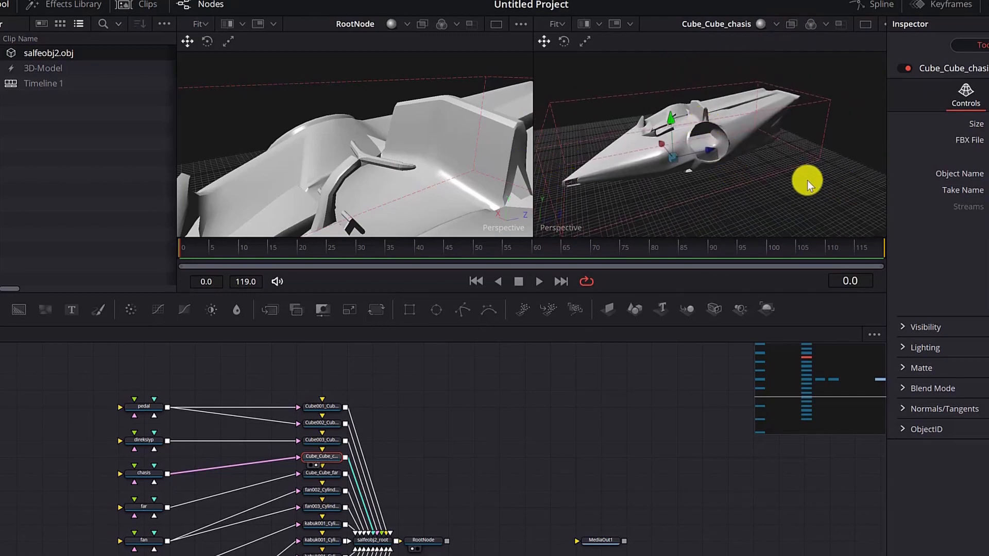
- Orbit the chassis in the second viewer, select the Cube_Cube_far node, and zoom the RootNode viewer out to the whole spacecraft
drag(807, 180, 717, 184)
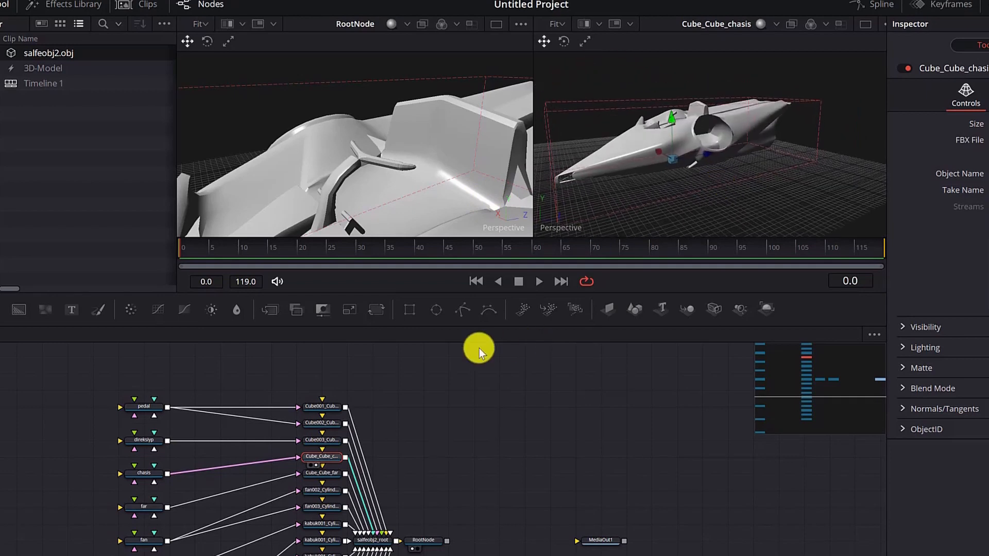
click(327, 475)
scroll(400, 136, down, 5)
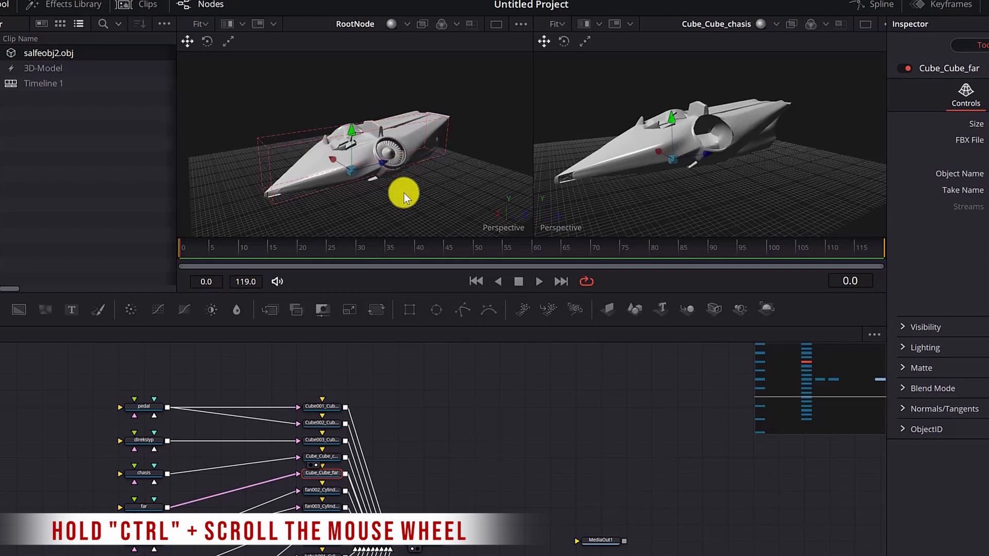
scroll(404, 193, up, 4)
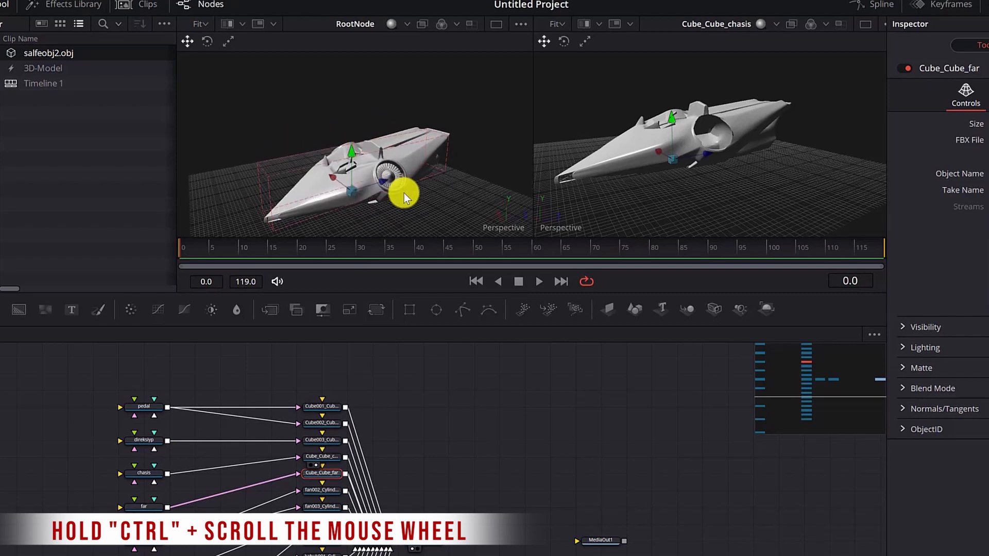
- Display the fan002_Cylinder006_fan part and then the fan003_Cylinder008_fan part in the second viewer
click(328, 492)
drag(328, 495, 632, 220)
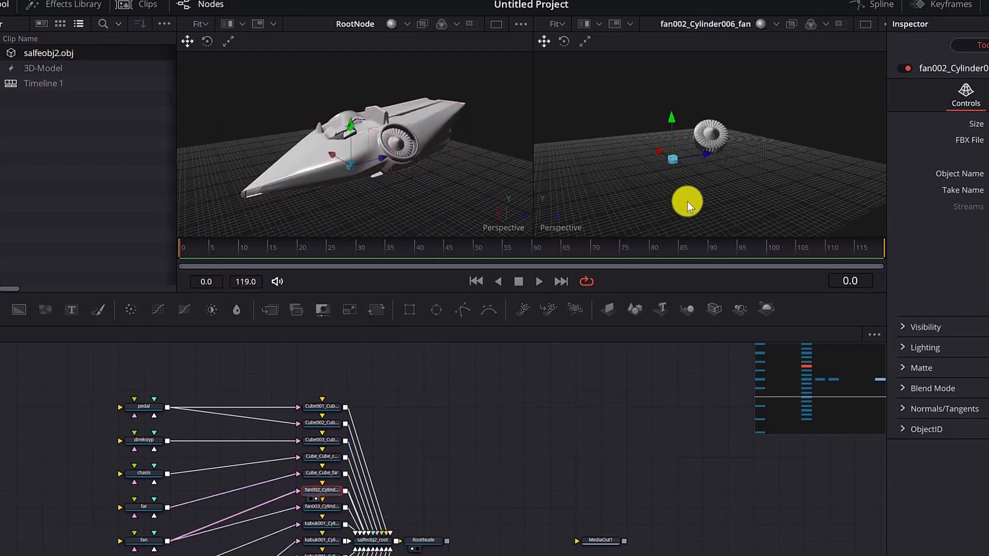
click(327, 509)
key(2)
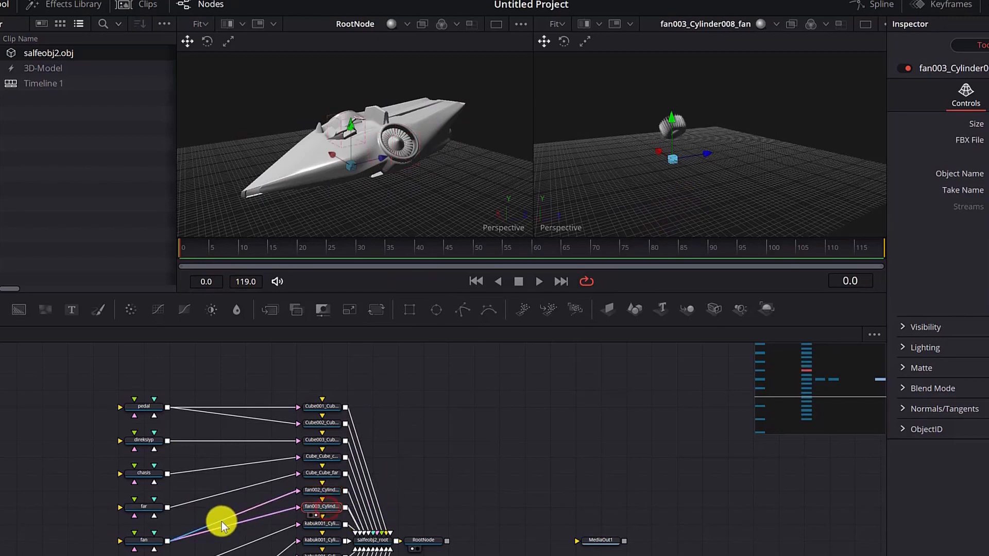
- Inspect the fan and kabuk material nodes and the kabuk001_Cylinder003_kabuk mesh node they sit beside
click(138, 539)
scroll(305, 492, down, 2)
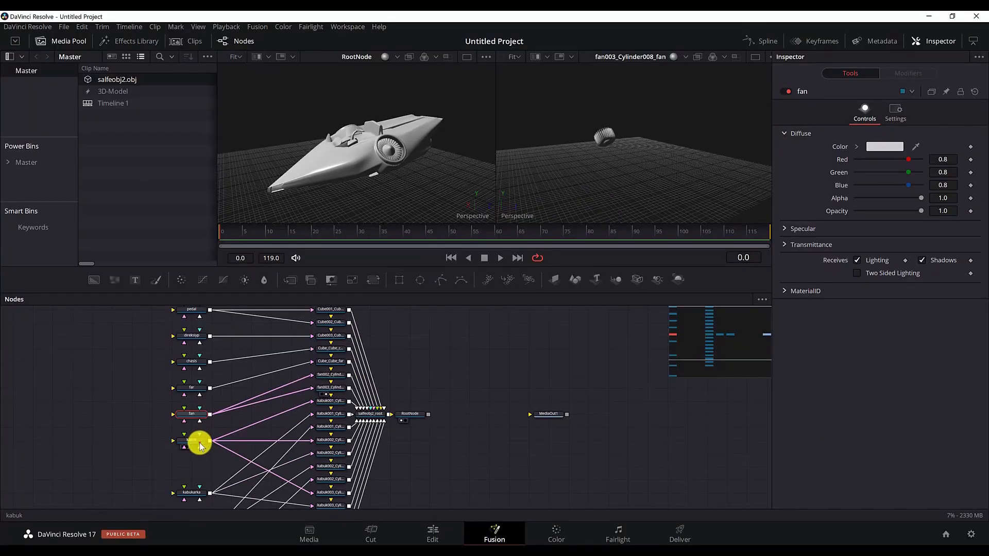
click(327, 487)
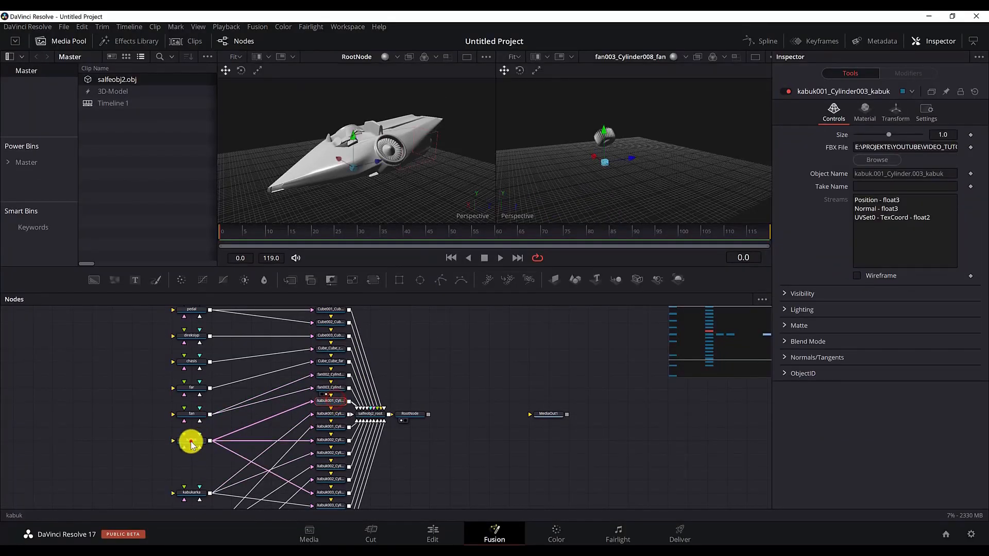
click(192, 440)
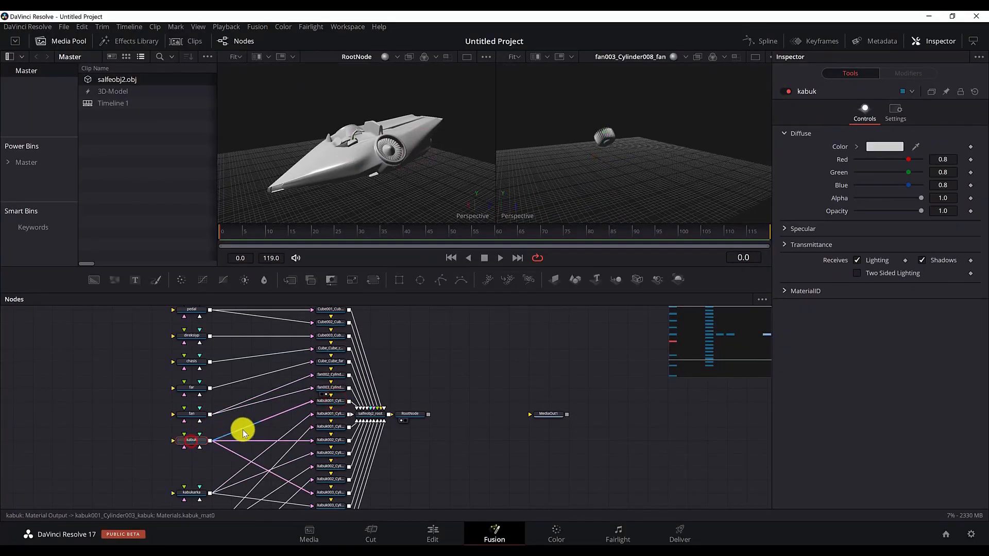
- Inspect the kabuk001, kabuk002 and kabuk003 parts in the second viewer, ending with kabuk001_Cylinder003_kabuk displayed and slightly orbited
click(336, 402)
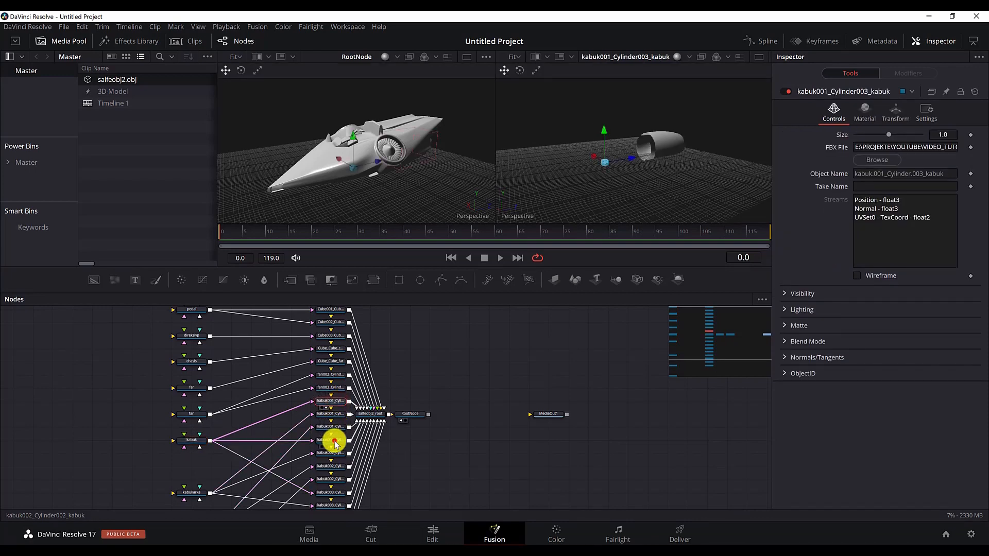
click(334, 441)
click(331, 492)
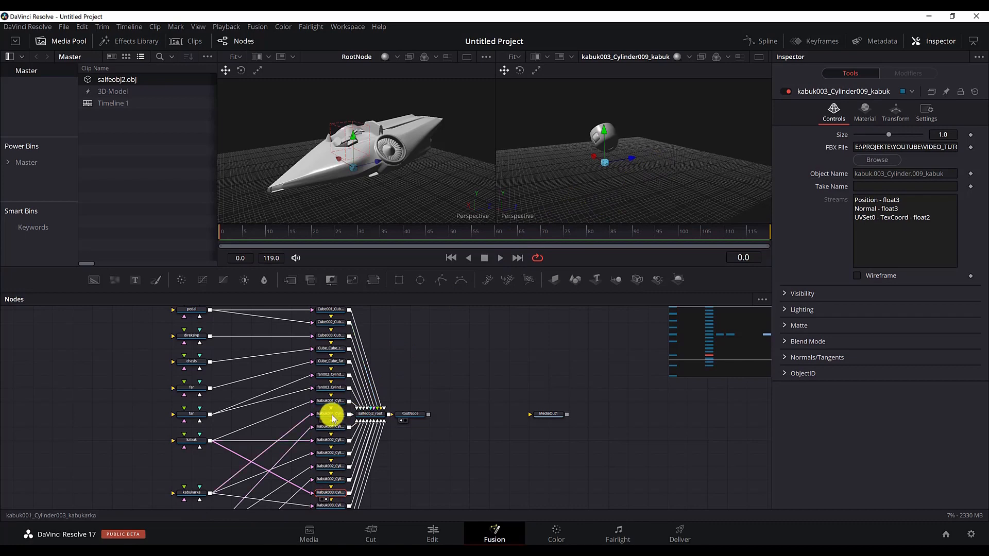
click(334, 405)
key(2)
mouse_move(692, 172)
mouse_down()
mouse_move(570, 210)
mouse_move(684, 178)
mouse_up()
scroll(356, 365, down, 2)
scroll(356, 365, up, 6)
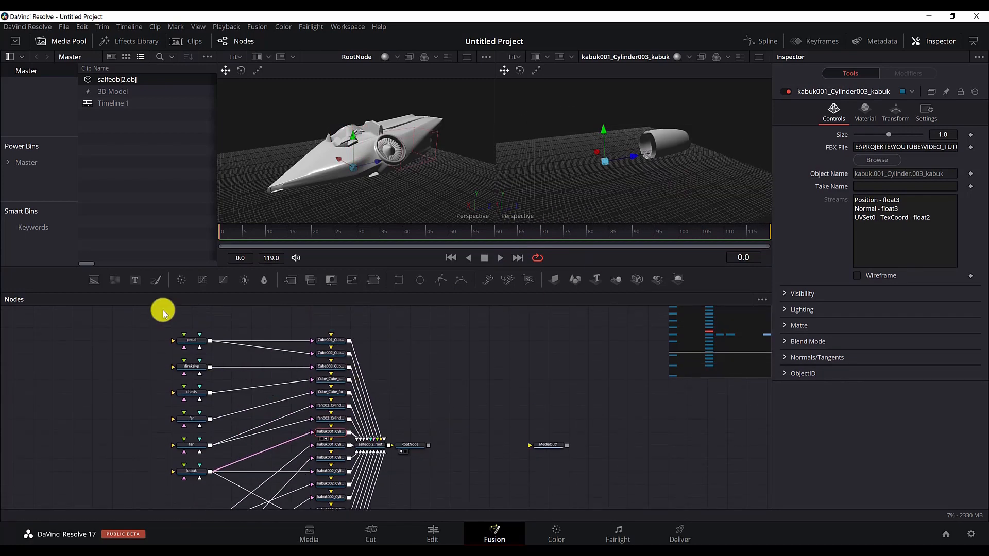
- Select the pedal, direksiyp, chasis, far, fan and kabuk material nodes together
drag(138, 337, 234, 475)
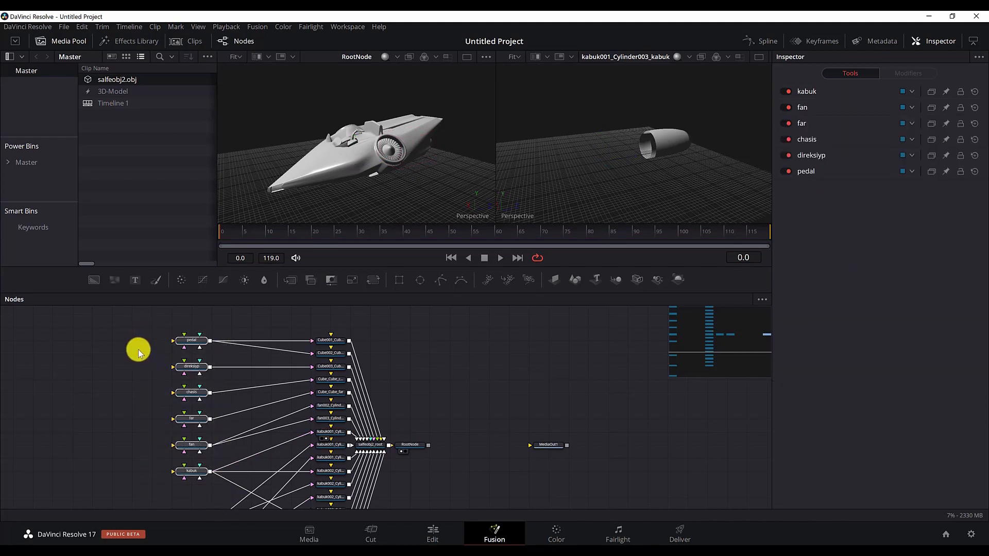
drag(138, 352, 276, 373)
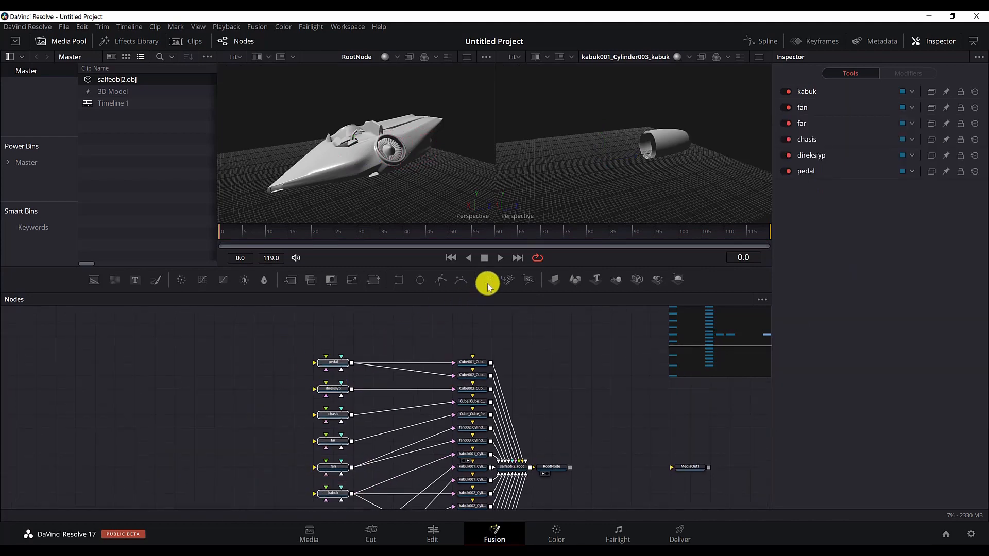
scroll(357, 354, down, 1)
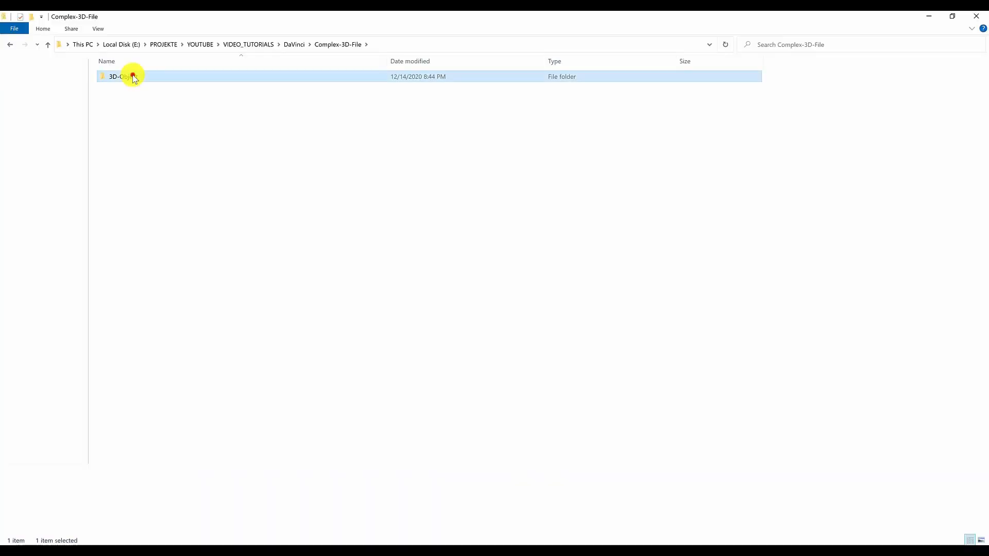
double_click(131, 73)
double_click(130, 75)
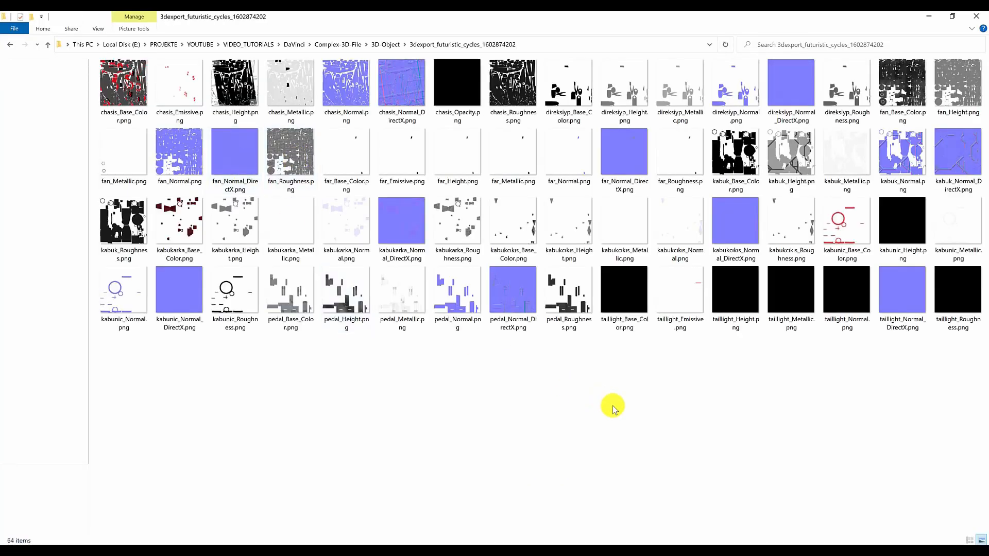
click(115, 88)
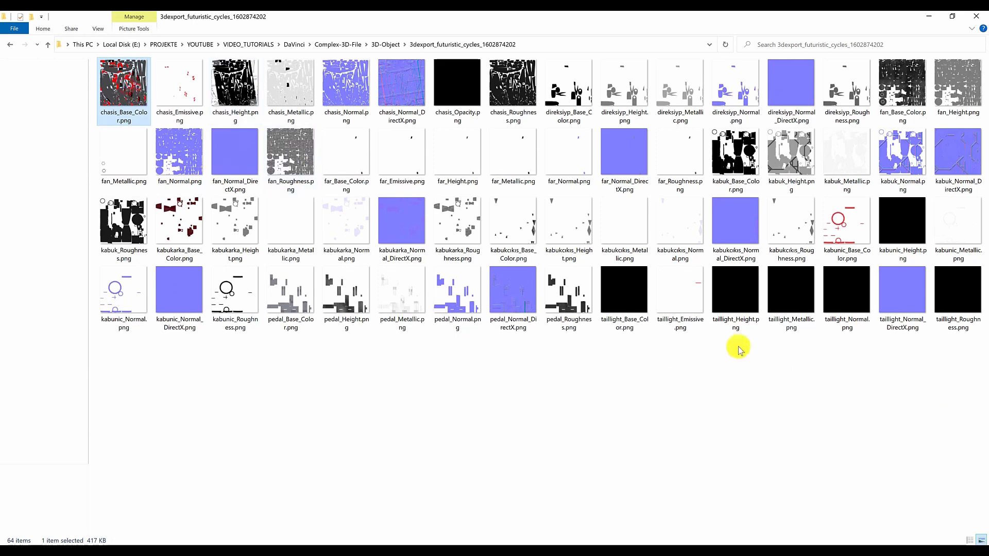
key(ctrl+a)
click(192, 430)
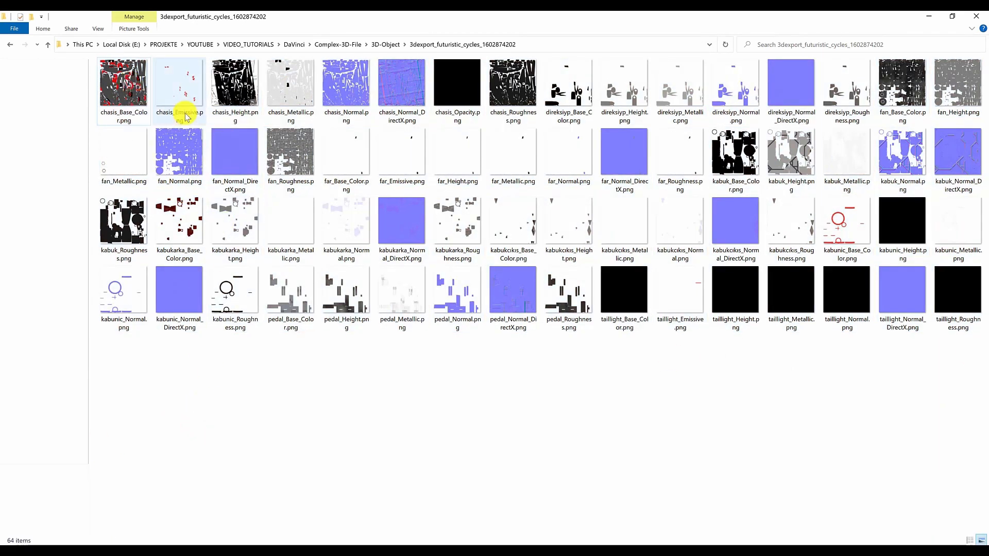
click(136, 84)
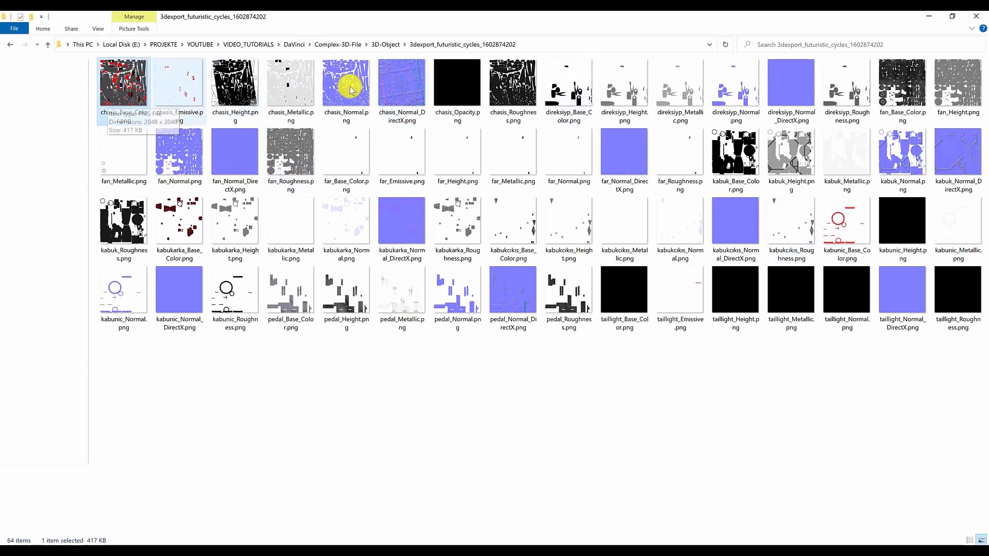
drag(957, 389, 129, 70)
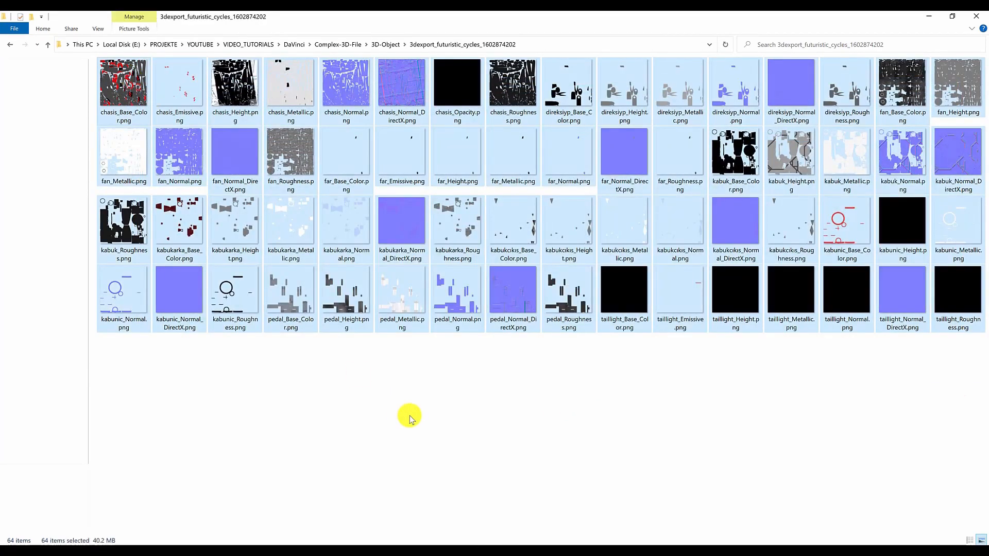
click(436, 424)
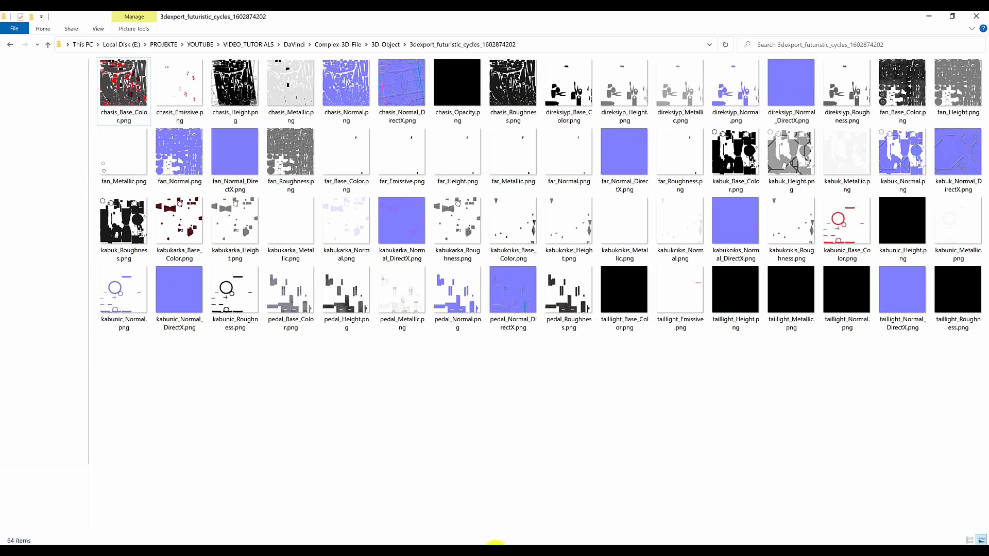
- Switch back to DaVinci Resolve and add a bin named Textures to the Master bin
click(495, 550)
right_click(123, 143)
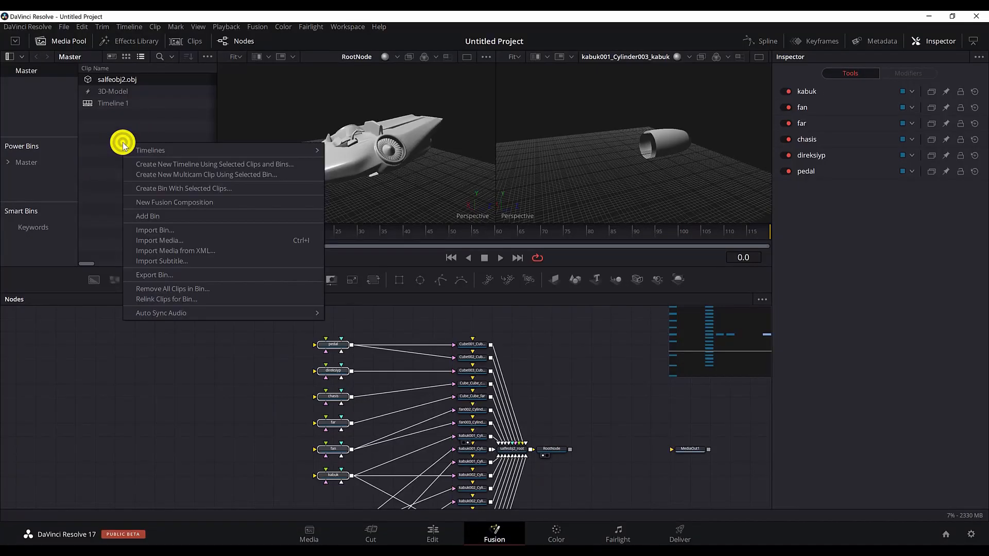
click(154, 216)
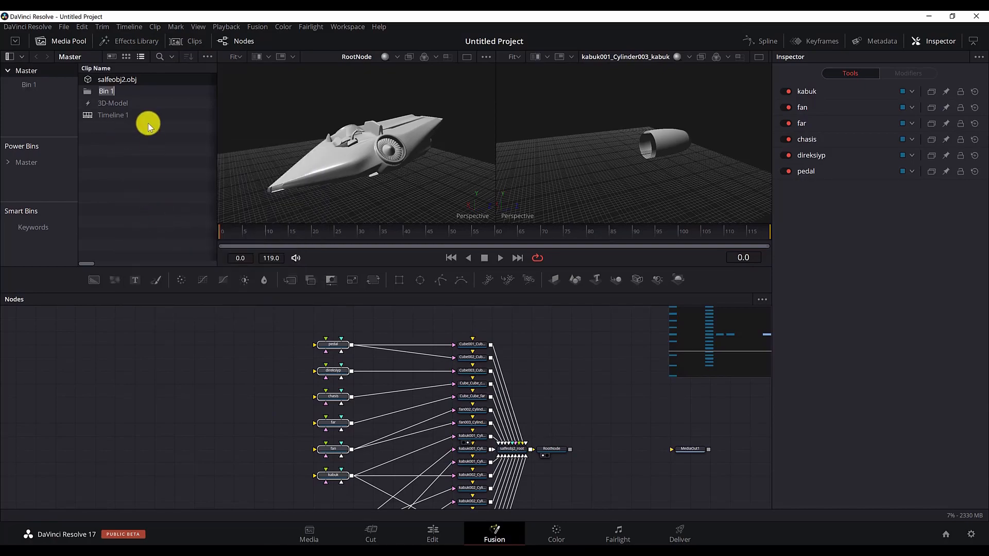
text(Textures)
key(Return)
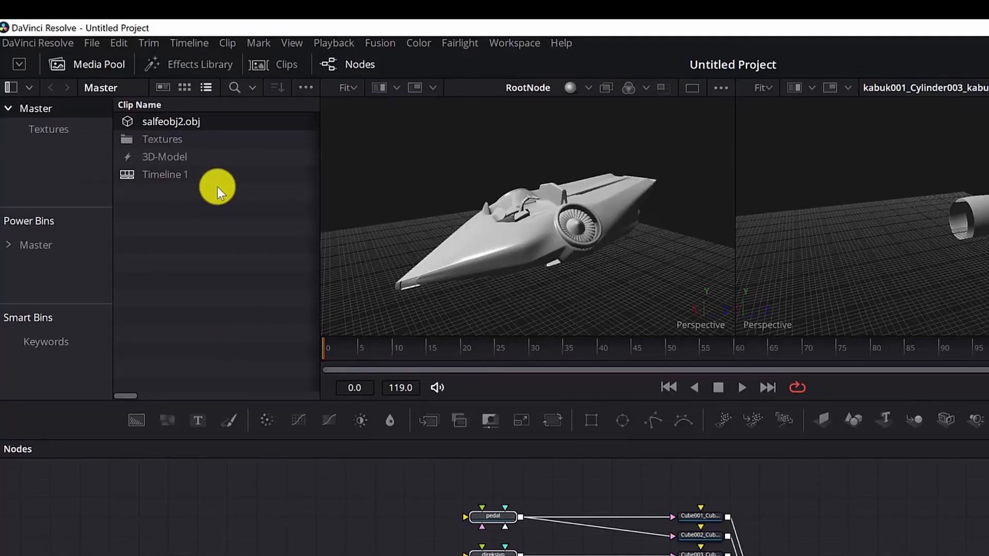
double_click(214, 140)
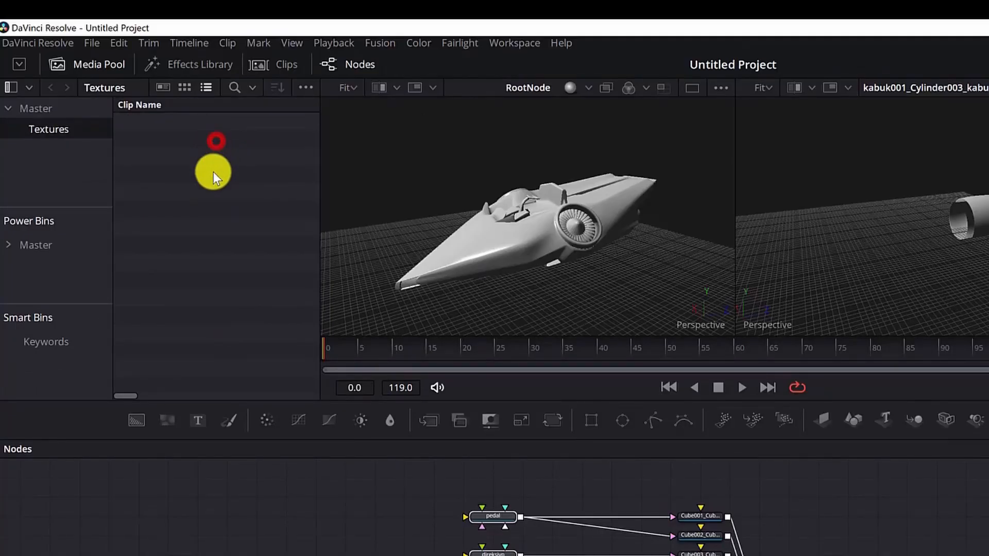
right_click(202, 188)
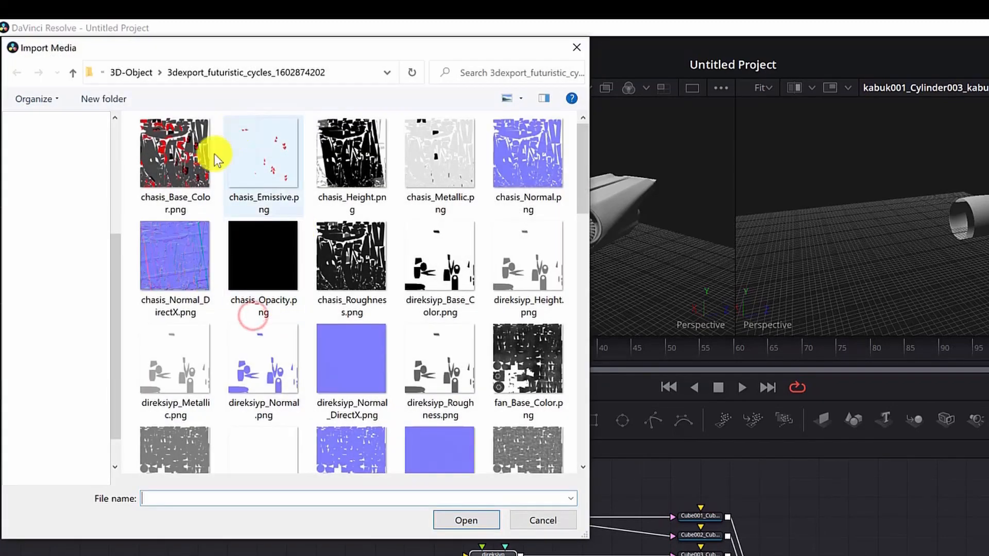
click(206, 155)
key(ctrl+a)
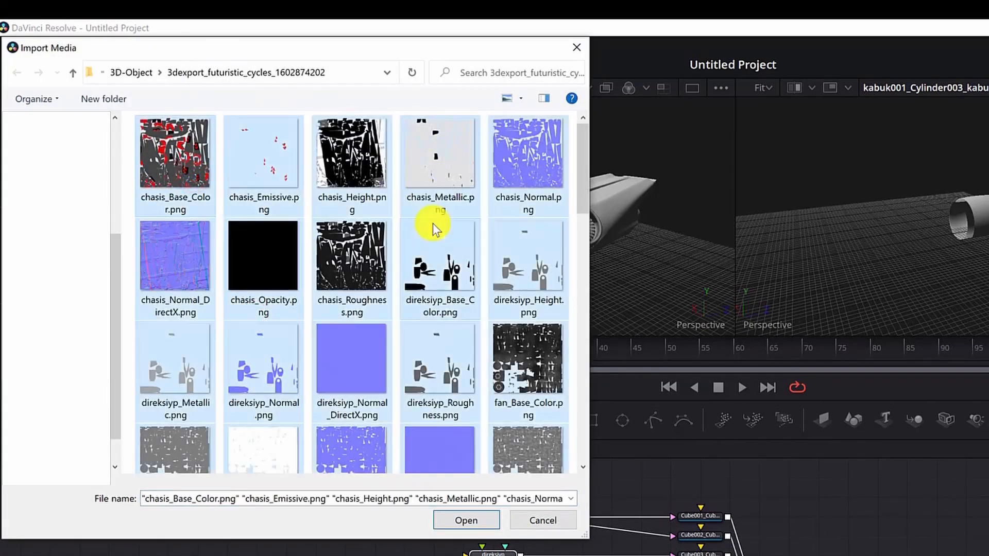
click(465, 521)
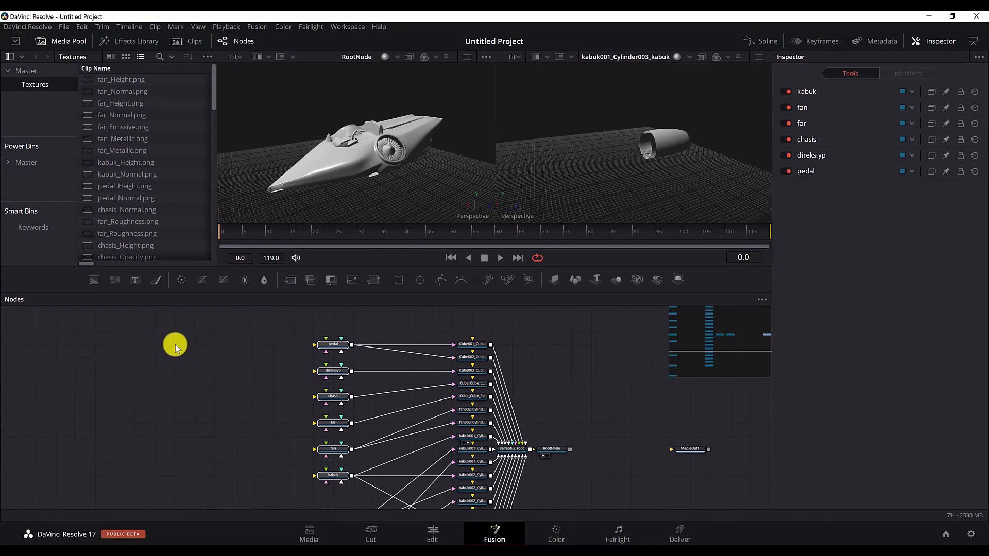
- Select the upper material and mesh nodes together with salfeobj2_root, and look over the node graph
drag(200, 317, 502, 476)
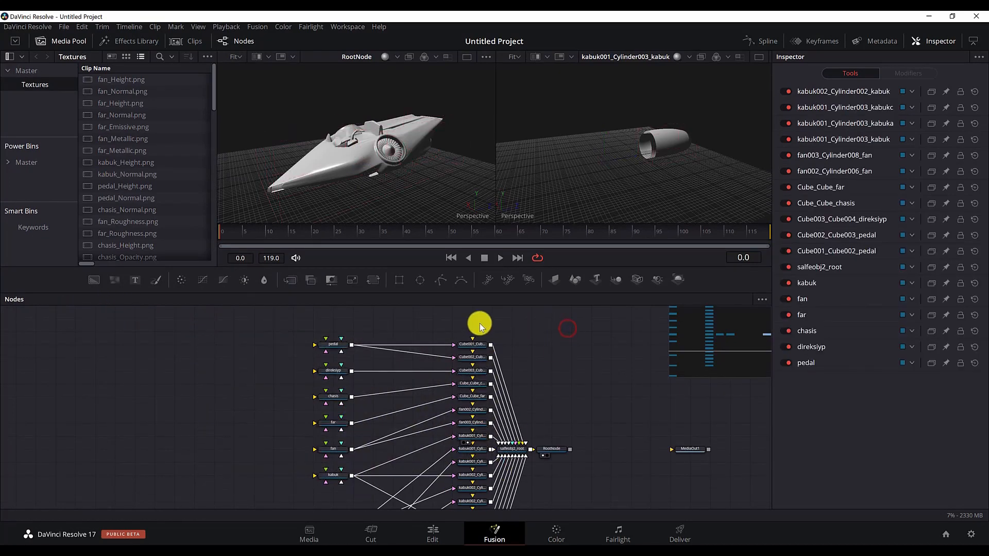
scroll(479, 325, down, 3)
scroll(480, 323, up, 4)
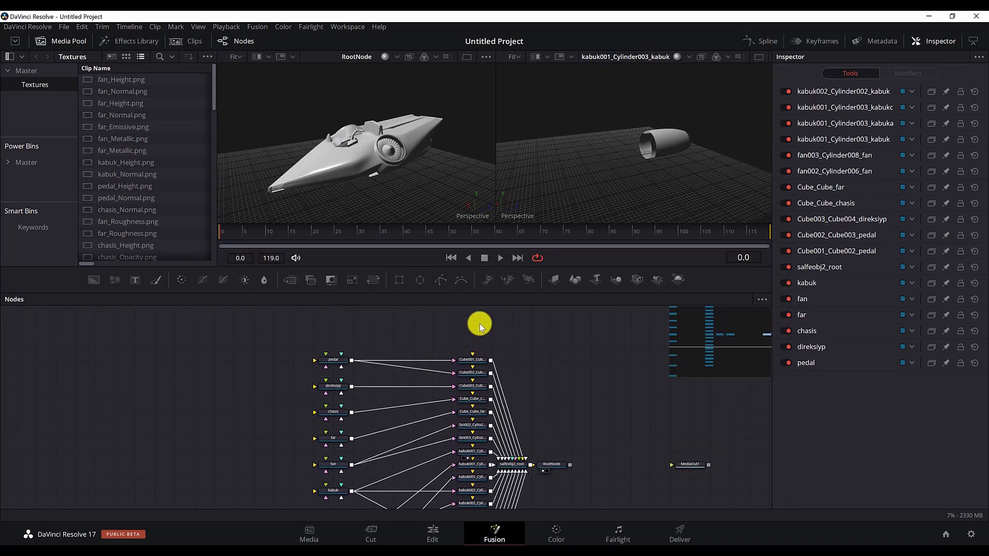
scroll(480, 325, down, 3)
scroll(480, 325, up, 2)
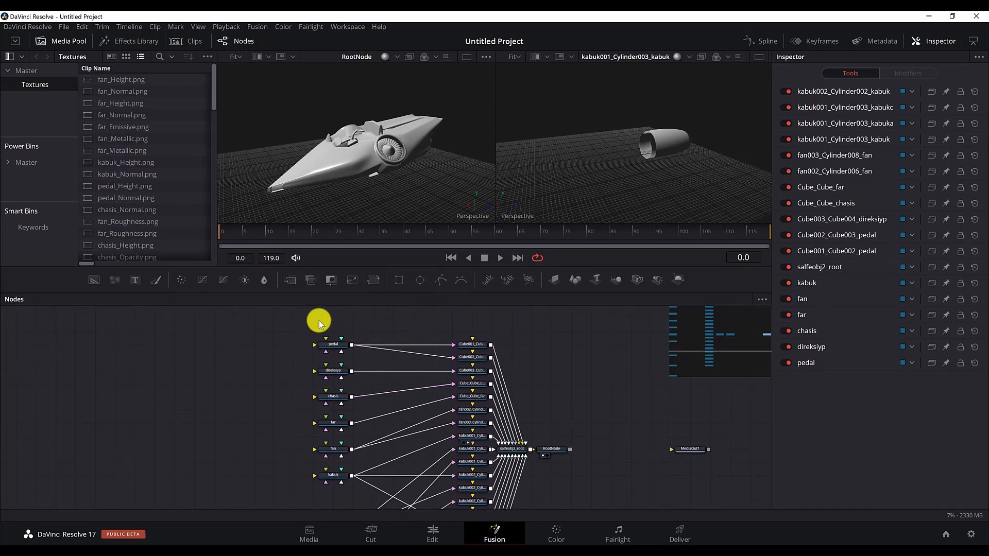
- Select the fan material node and examine it among the other material nodes and their mesh connections
click(334, 449)
scroll(289, 366, down, 2)
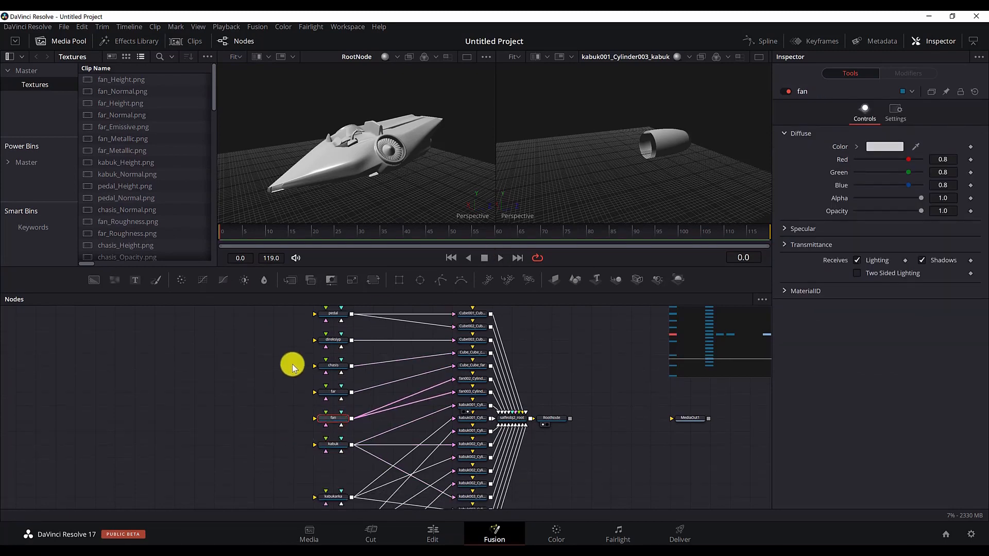
scroll(296, 369, up, 1)
scroll(297, 370, up, 2)
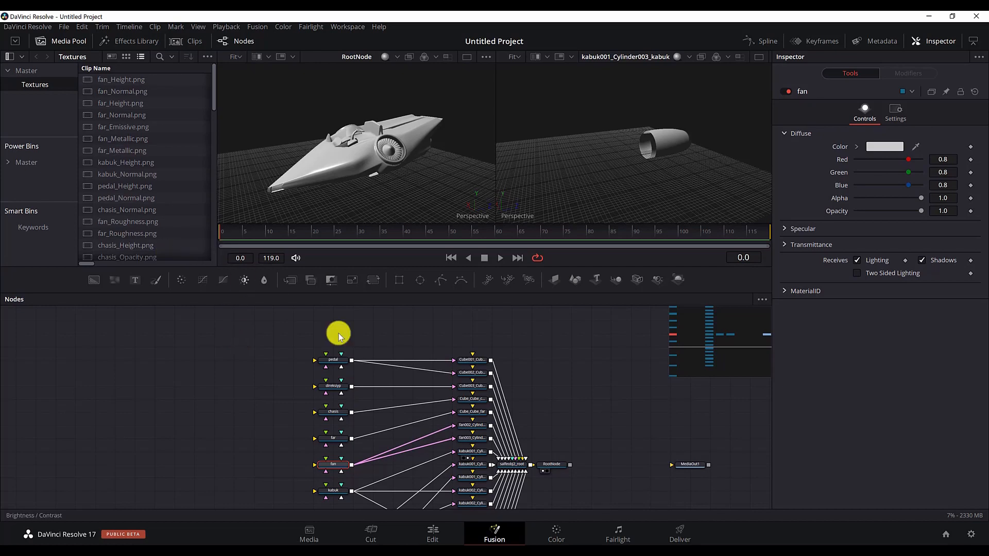
scroll(425, 337, down, 1)
- Look through the texture clips in the Textures bin and select fan_Normal.png
scroll(139, 113, down, 10)
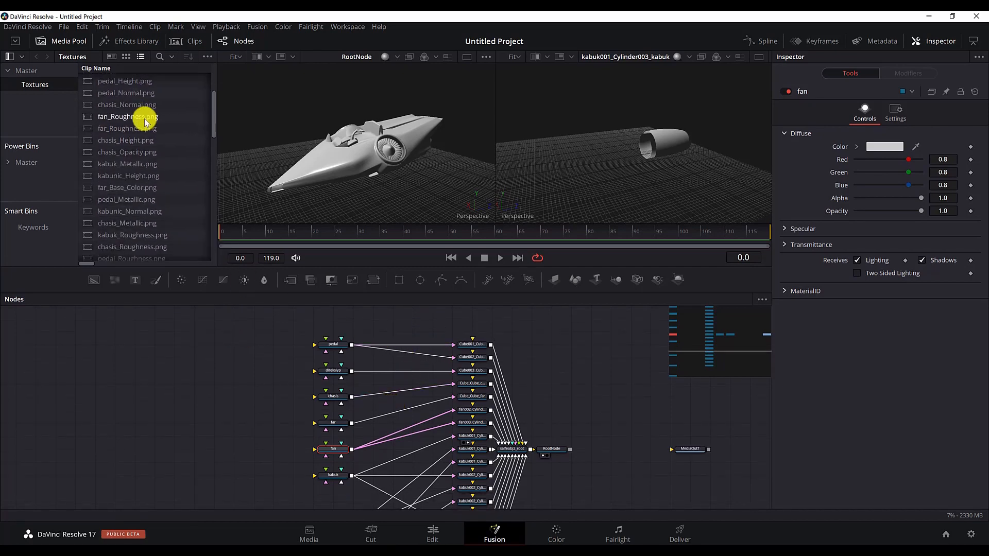
drag(214, 185, 221, 71)
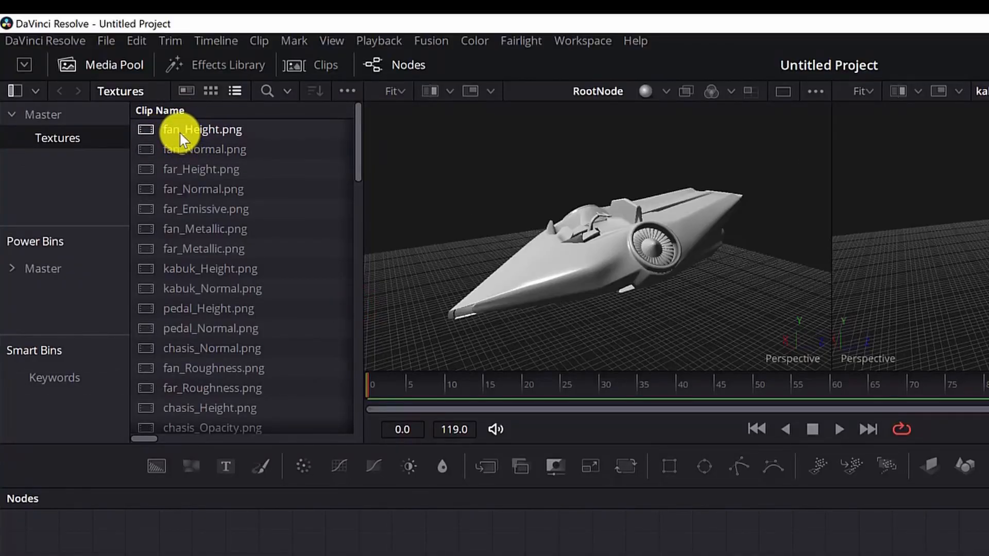
mouse_move(518, 530)
mouse_down()
mouse_move(524, 555)
mouse_move(564, 555)
mouse_up()
click(212, 151)
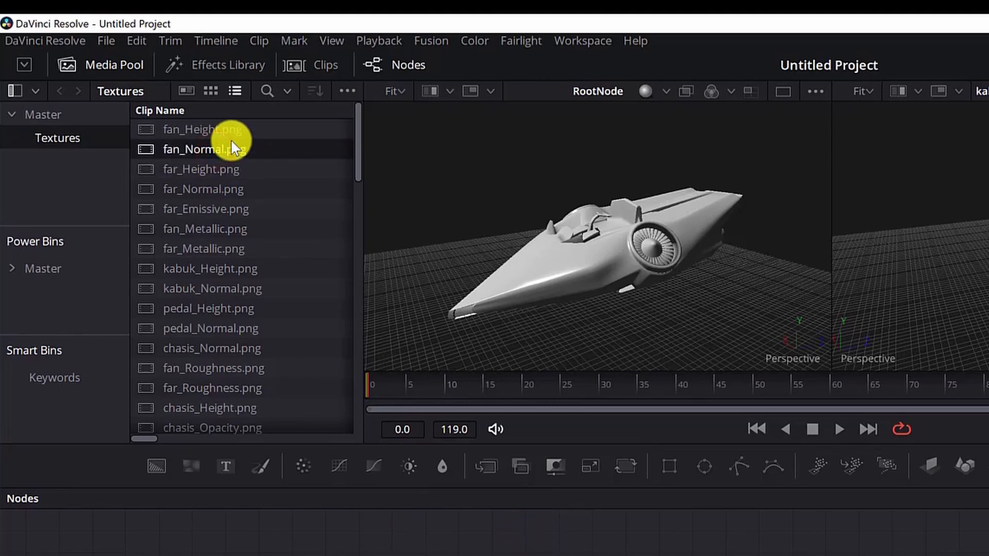
- Filter the clips in the Textures bin by the file name "chasis"
click(204, 141)
click(249, 187)
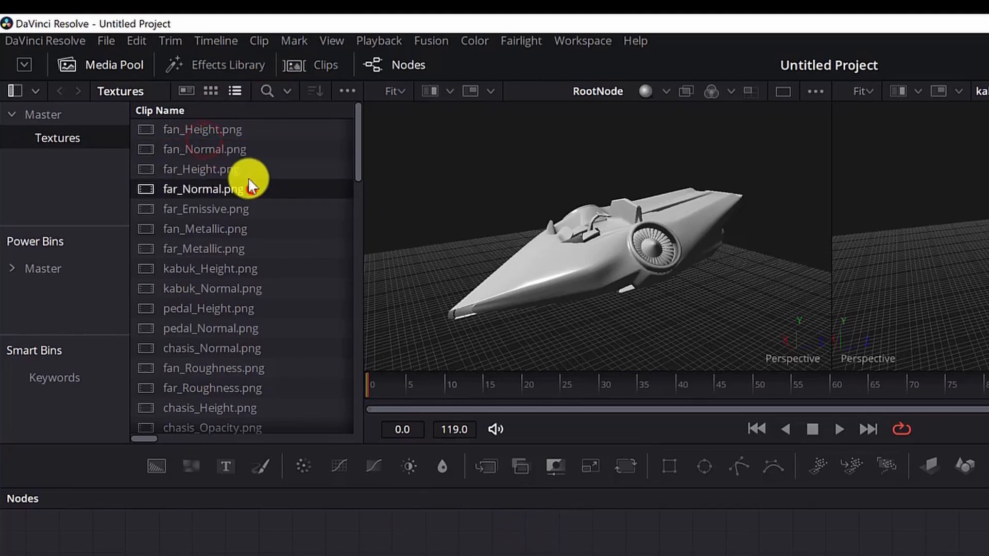
click(268, 94)
click(294, 123)
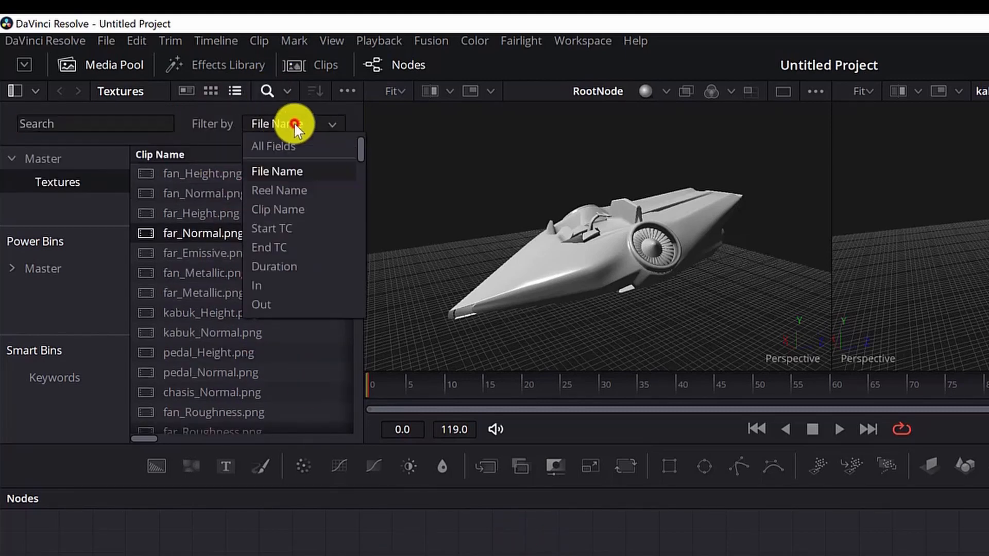
click(294, 123)
click(104, 124)
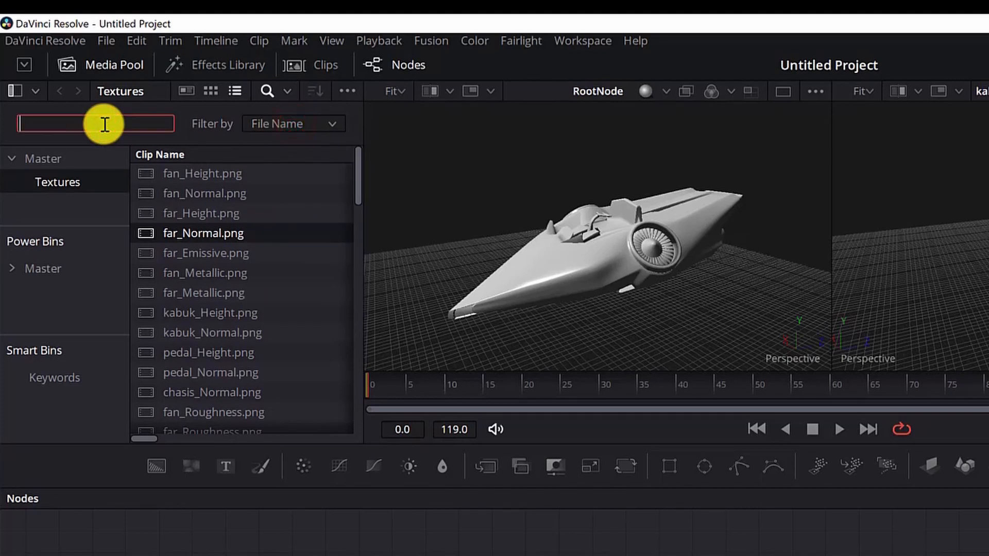
text(chasis)
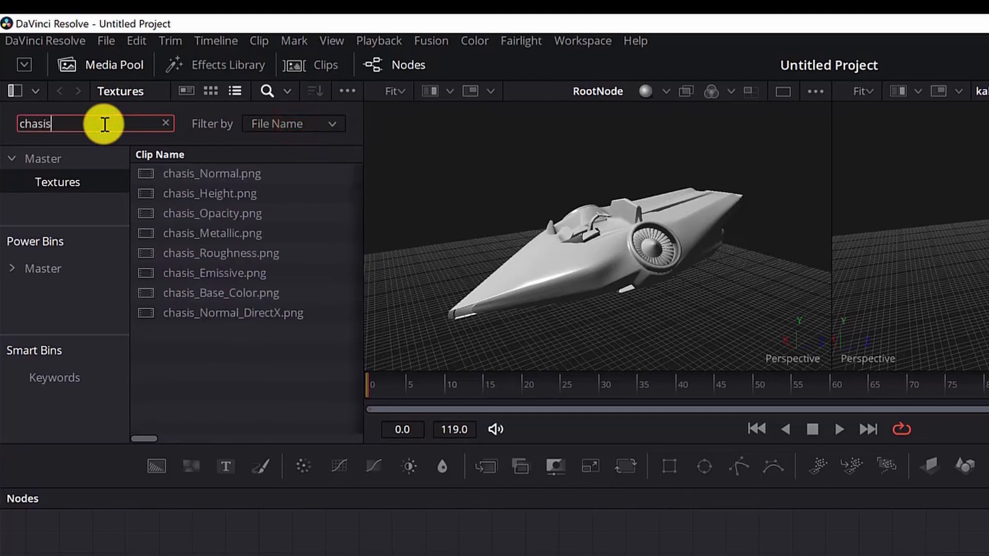
- Delete chasis_Height.png and chasis_Opacity.png from the Textures bin
click(244, 176)
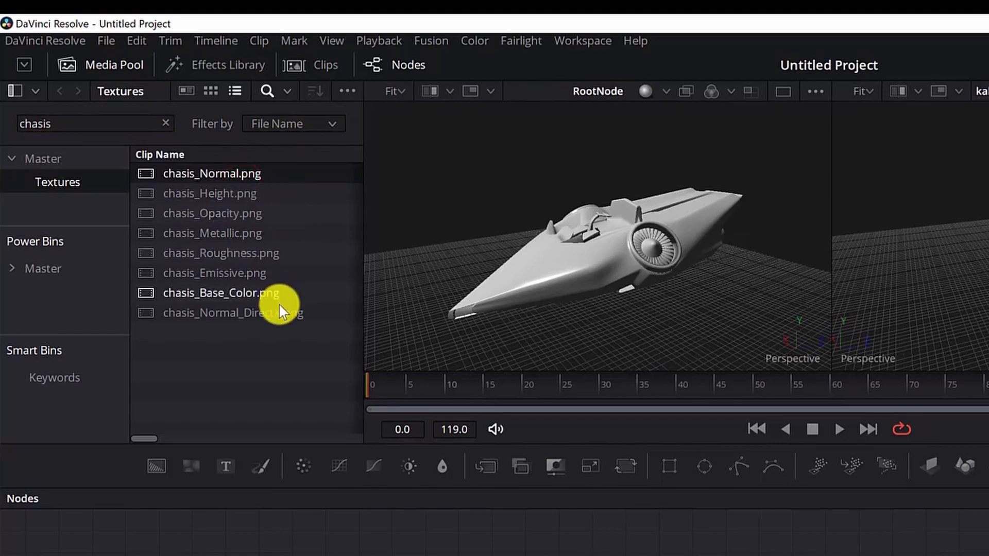
click(271, 210)
click(273, 171)
click(262, 199)
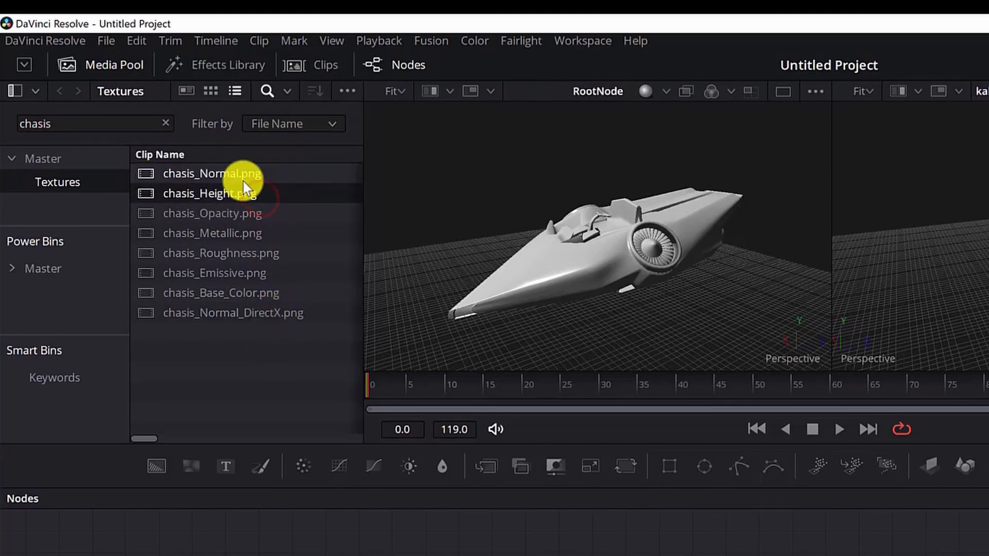
key(Delete)
click(271, 197)
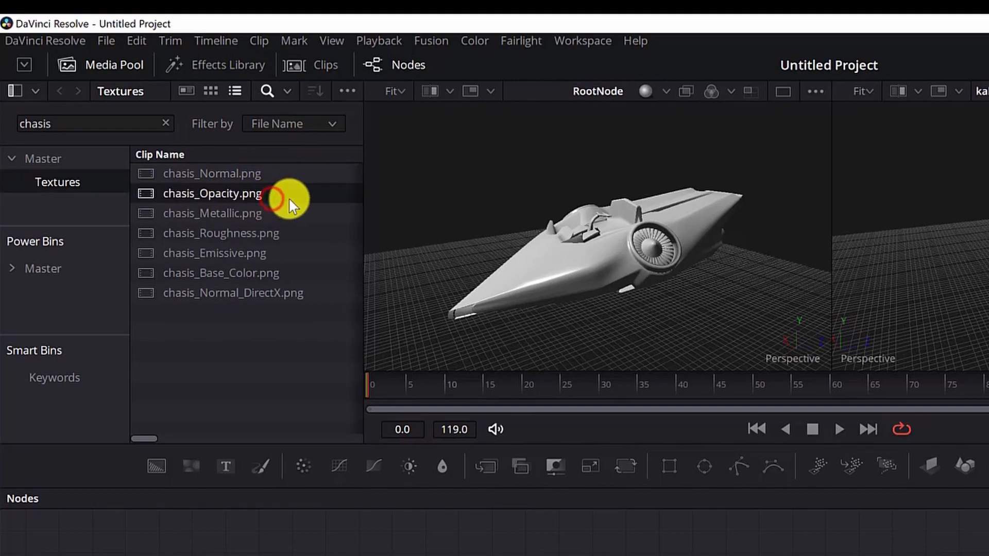
key(Delete)
- Delete chasis_Emissive.png and chasis_Normal_DirectX.png from the Textures bin
click(279, 233)
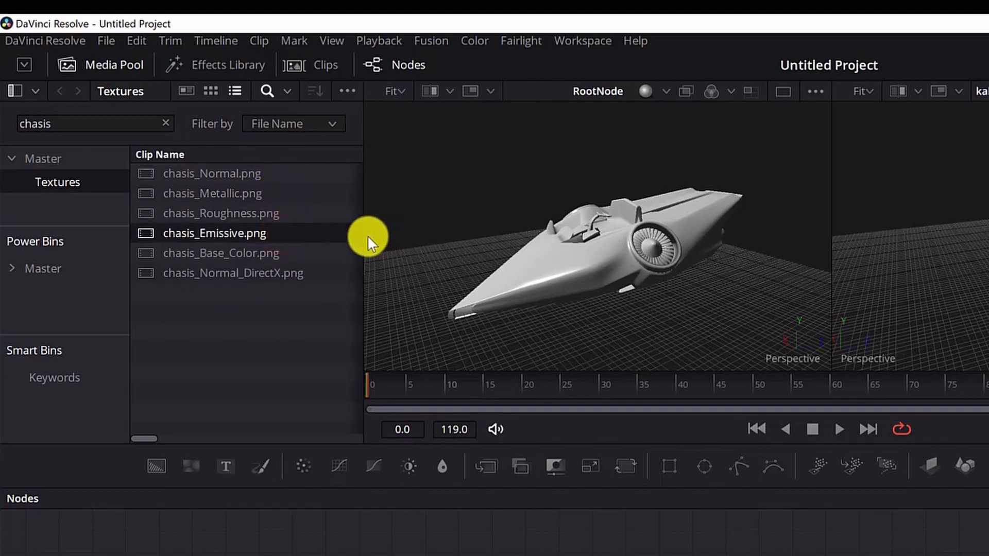
key(Delete)
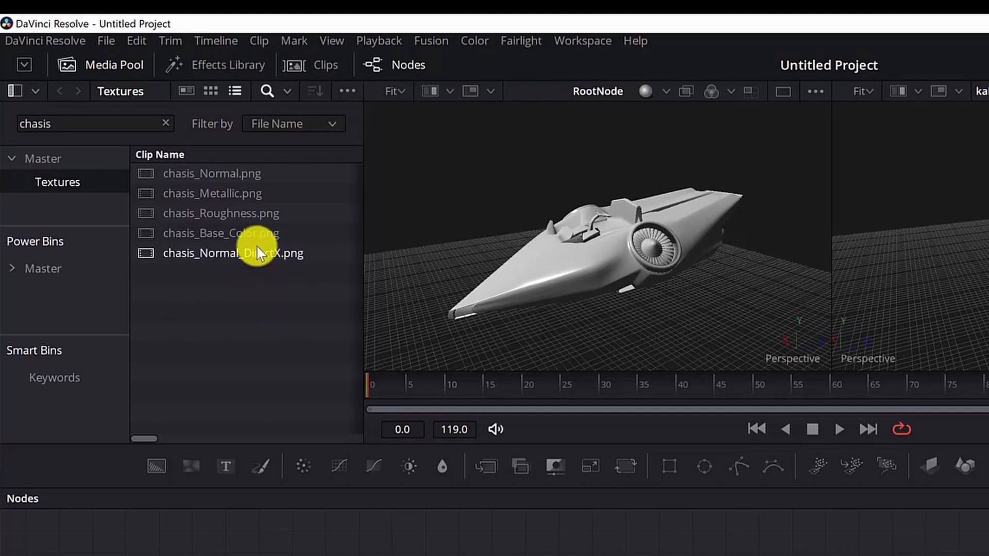
click(251, 297)
click(242, 253)
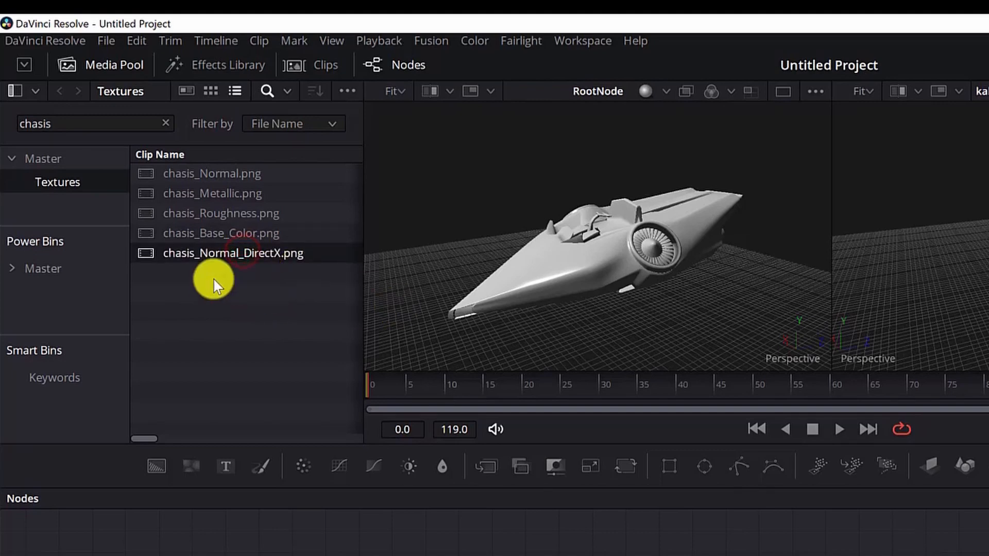
key(Delete)
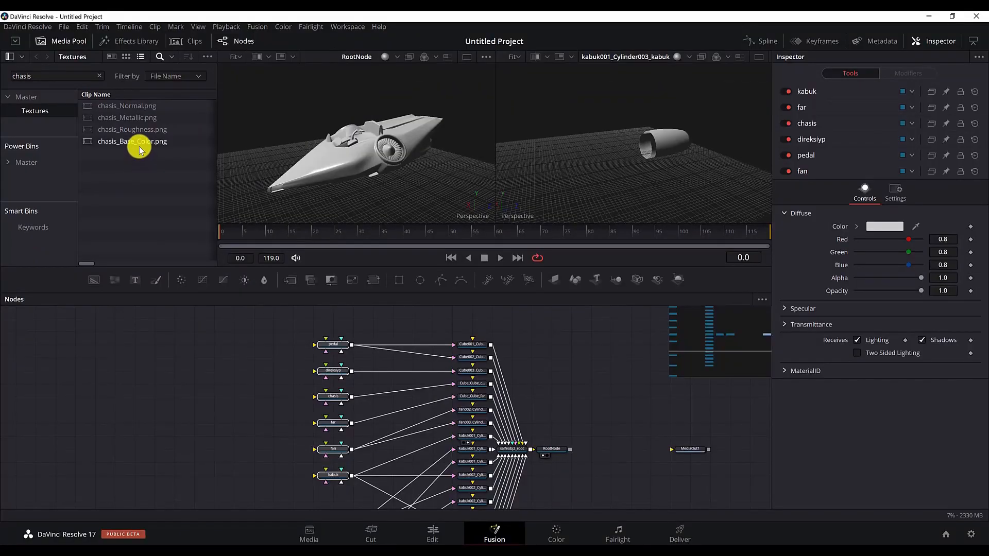
- Add chasis_Base_Color.png to the node graph beside the material nodes and rename its node ChassisBaseColor
drag(139, 149, 246, 393)
drag(245, 364, 285, 381)
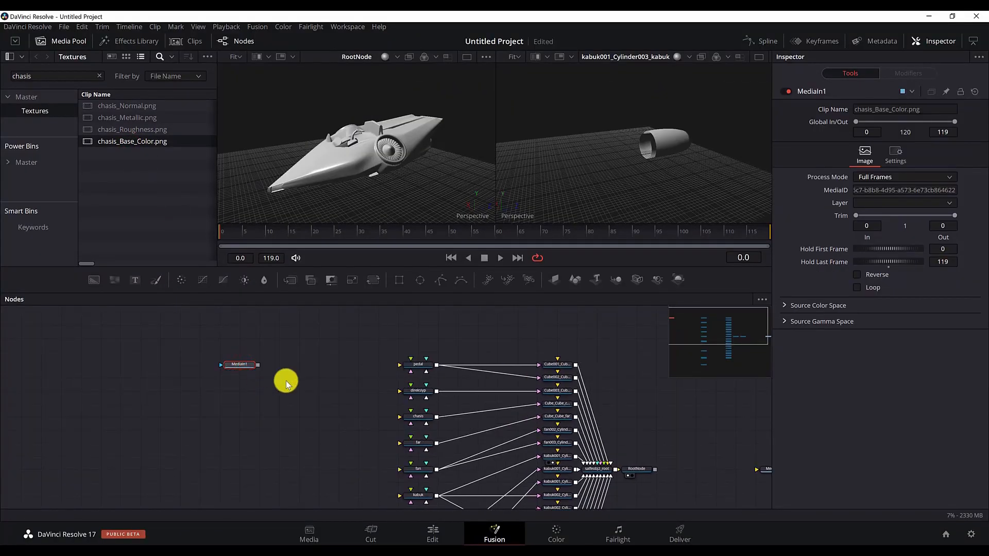
key(F2)
text(ChassisBaseColor)
key(Return)
scroll(261, 412, up, 2)
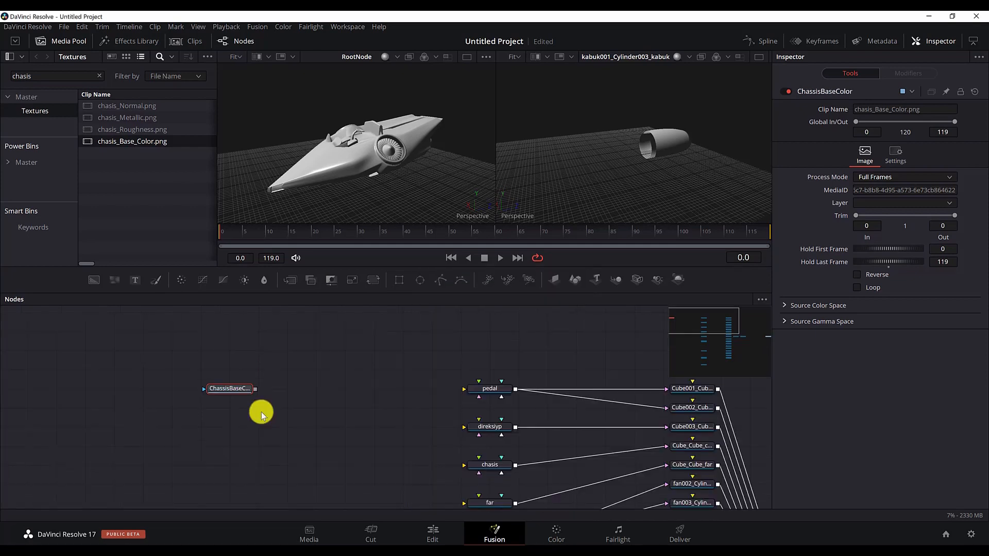
click(239, 389)
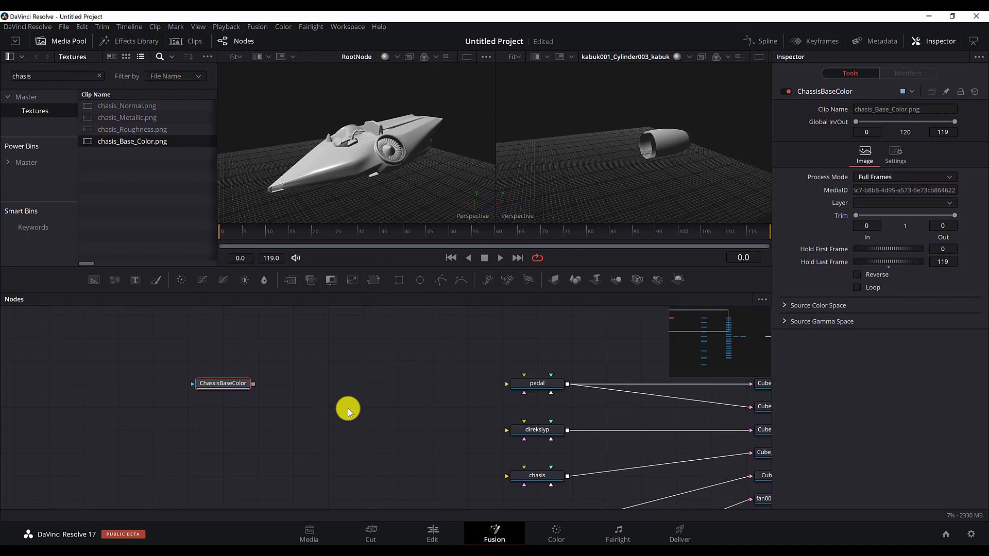
- Add a Texture 2D node fed by the ChassisBaseColor node
key(shift+space)
text(tex)
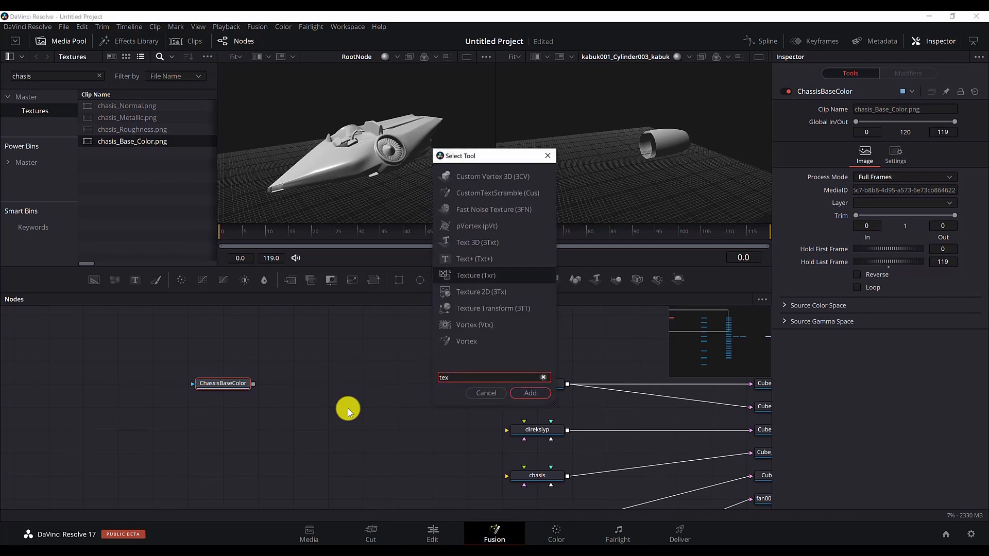
key(Down)
key(Return)
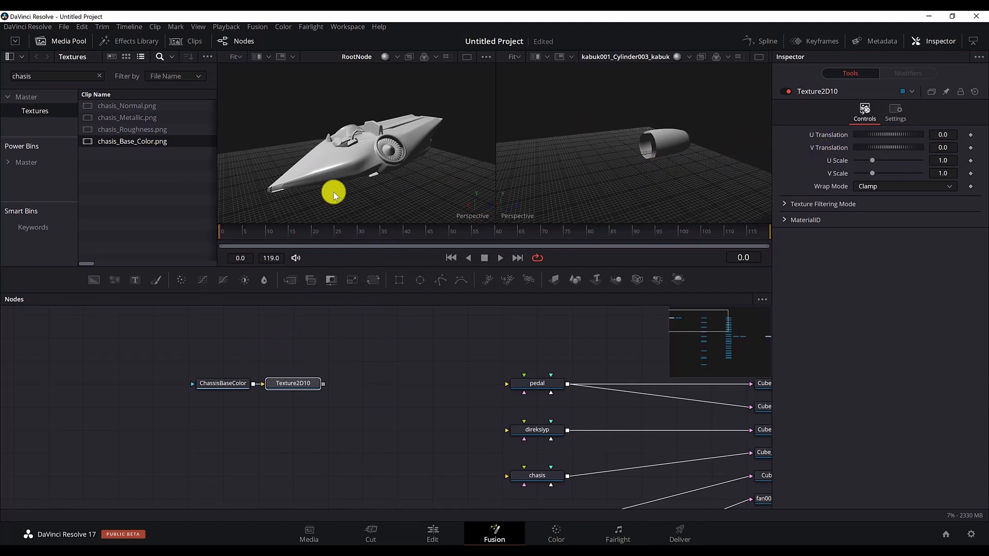
- Check which material inputs the pedal node offers for the Texture 2D output, leave it unconnected, and select chasis_Roughness.png
scroll(348, 397, down, 1)
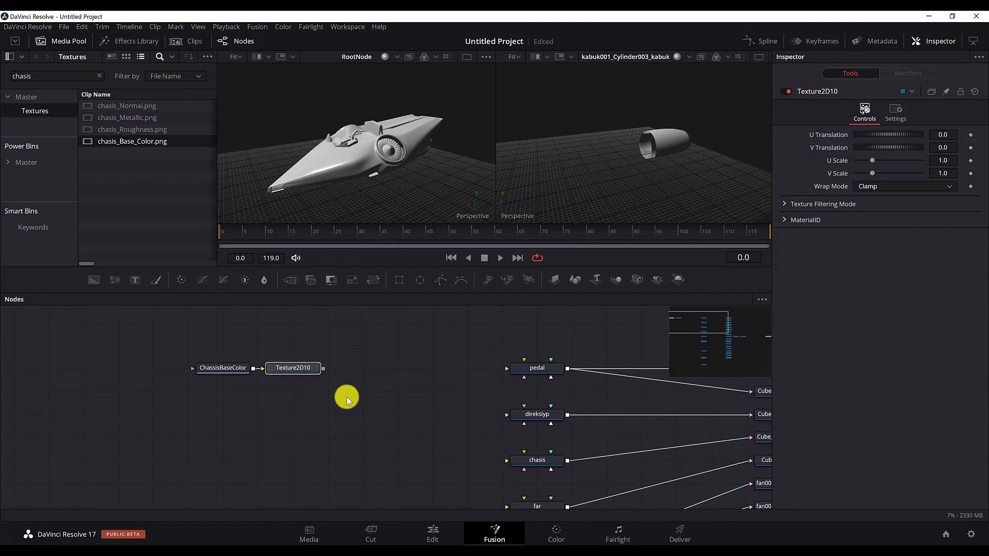
drag(347, 397, 264, 428)
drag(366, 363, 531, 425)
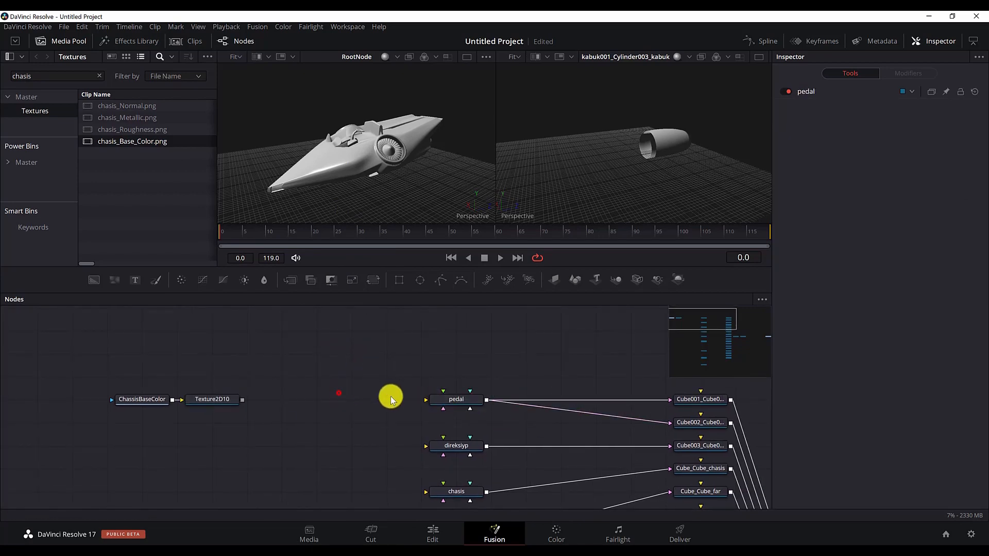
drag(242, 400, 449, 402)
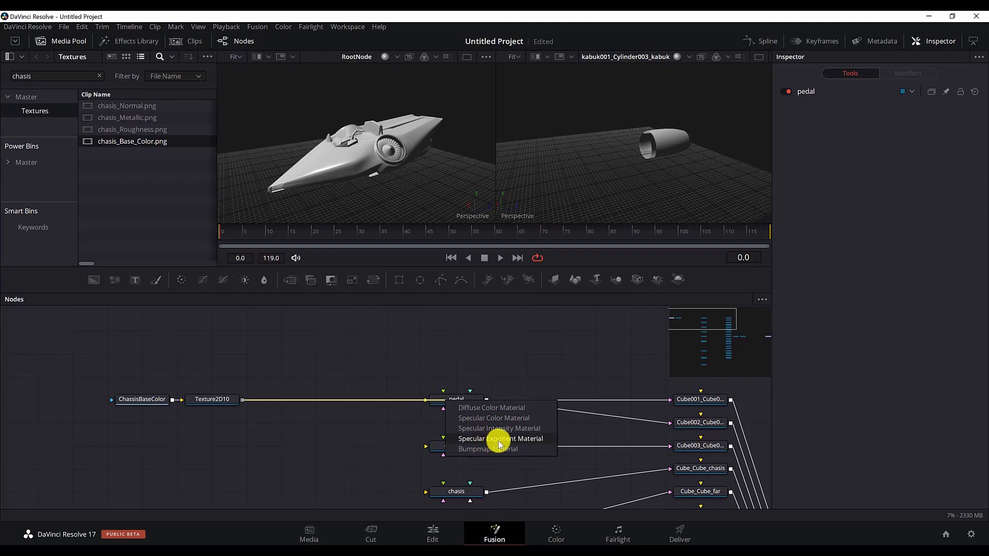
click(399, 415)
click(145, 133)
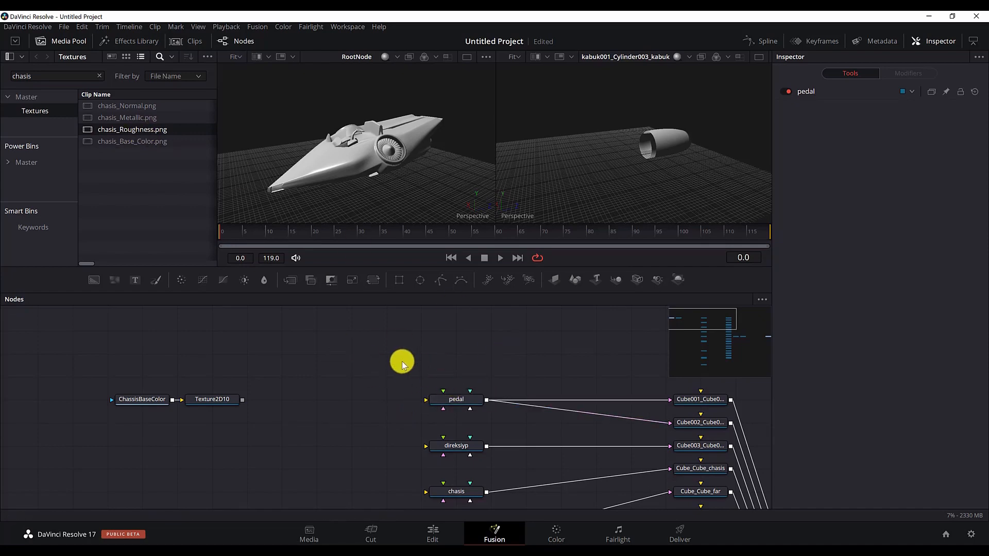
- Add a CookTorrance material node between the Texture 2D and pedal nodes, and check which texture inputs it offers without connecting
right_click(327, 345)
mouse_move(402, 354)
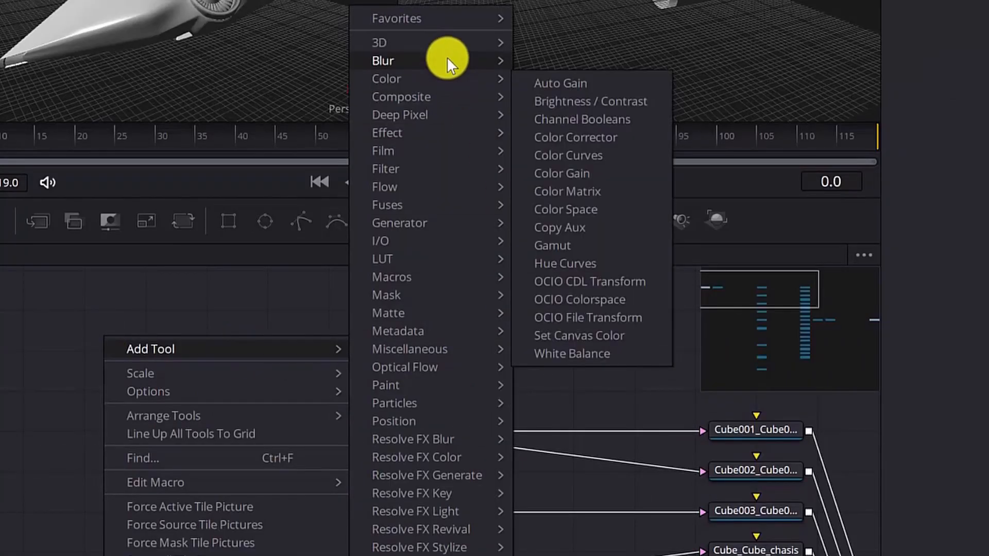
mouse_move(453, 43)
mouse_move(654, 67)
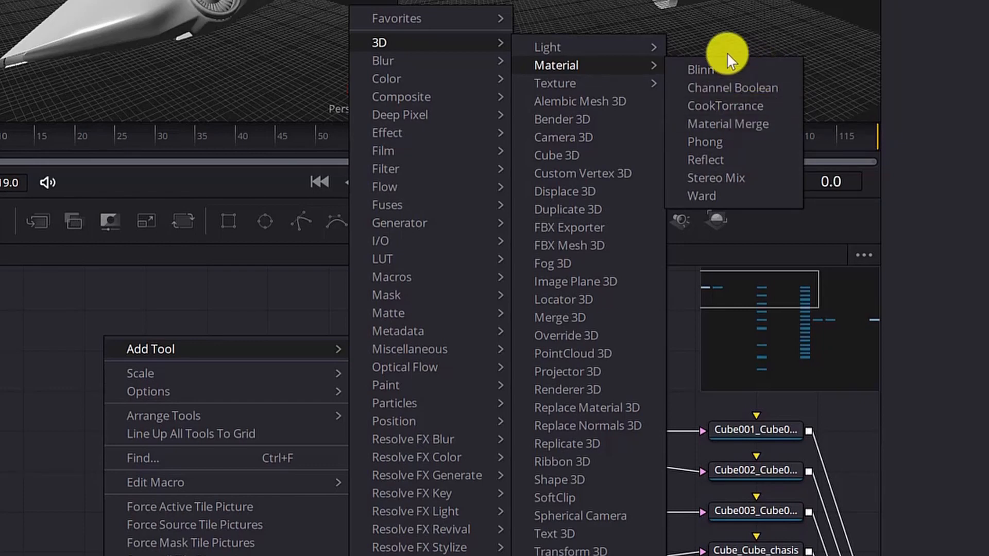
click(747, 107)
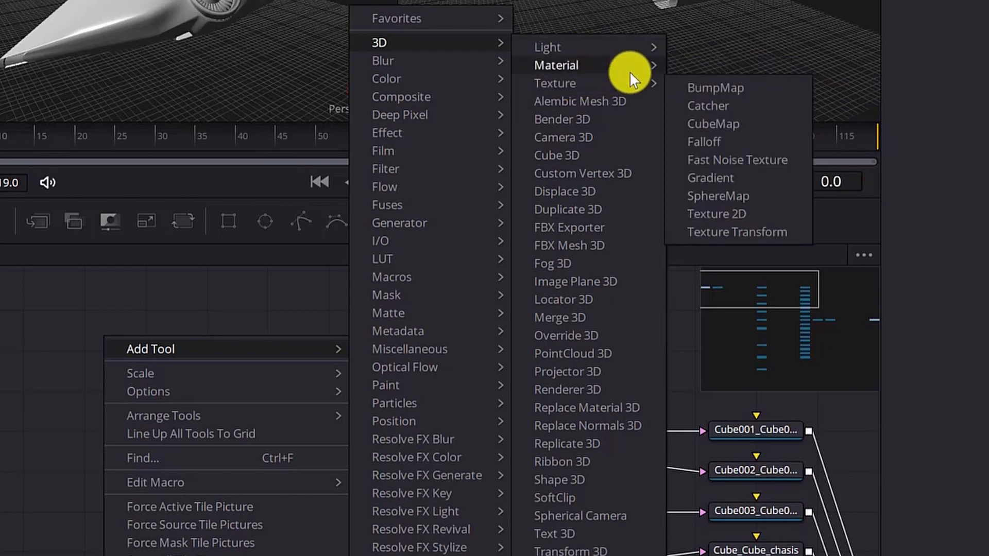
click(738, 108)
drag(338, 353, 353, 408)
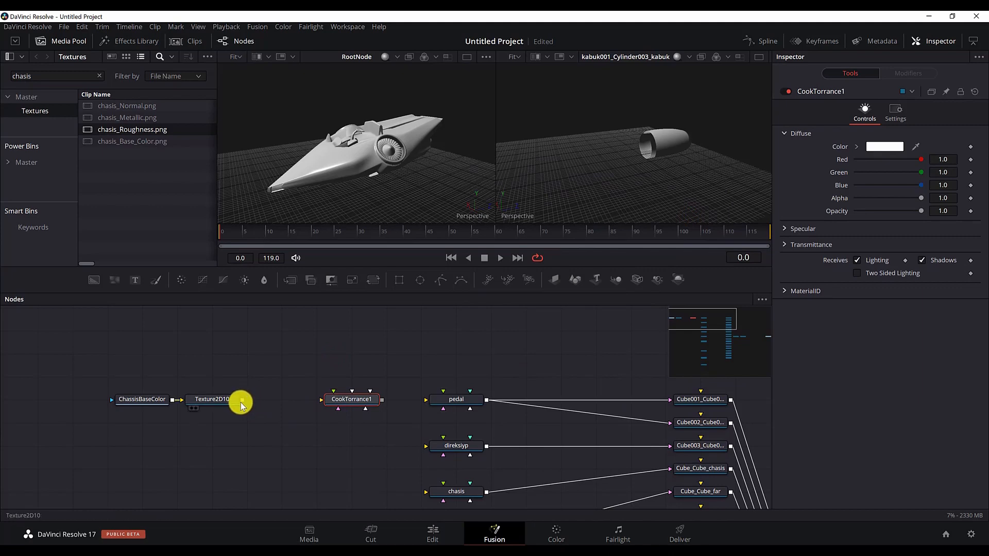
drag(242, 399, 414, 442)
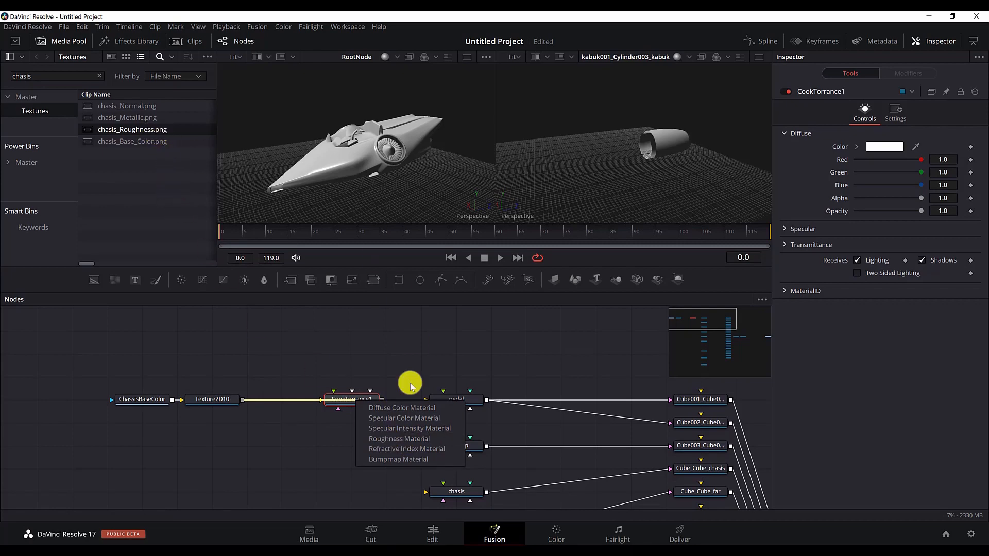
click(314, 425)
- Move the ChassisBaseColor, Texture 2D and CookTorrance nodes level with the chasis material, and display the chasis material's specular settings
drag(422, 404, 422, 322)
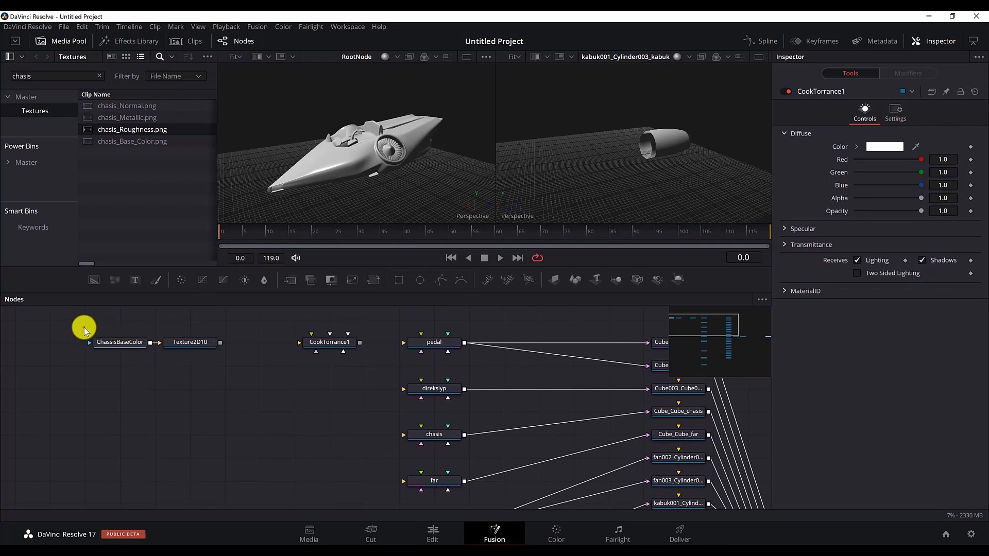
drag(81, 327, 309, 434)
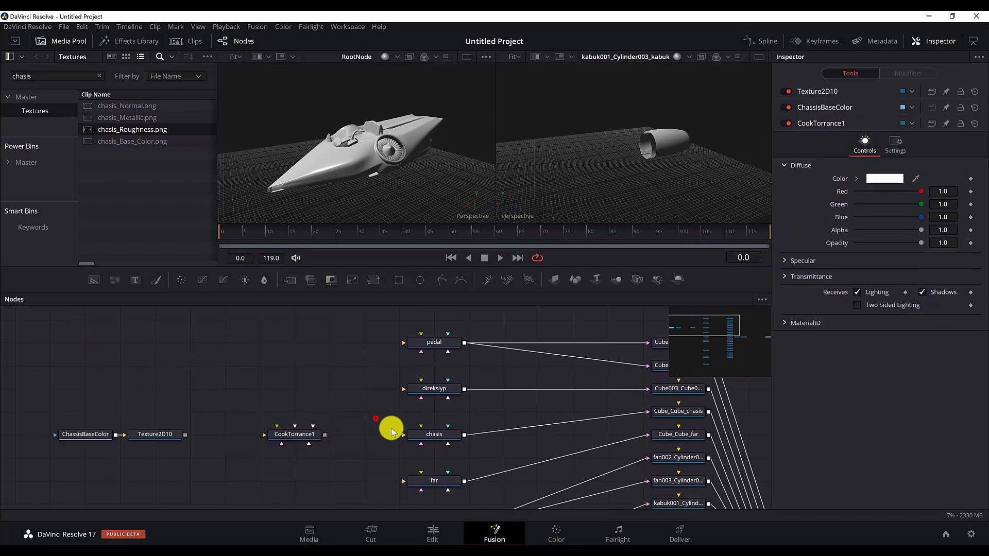
click(434, 434)
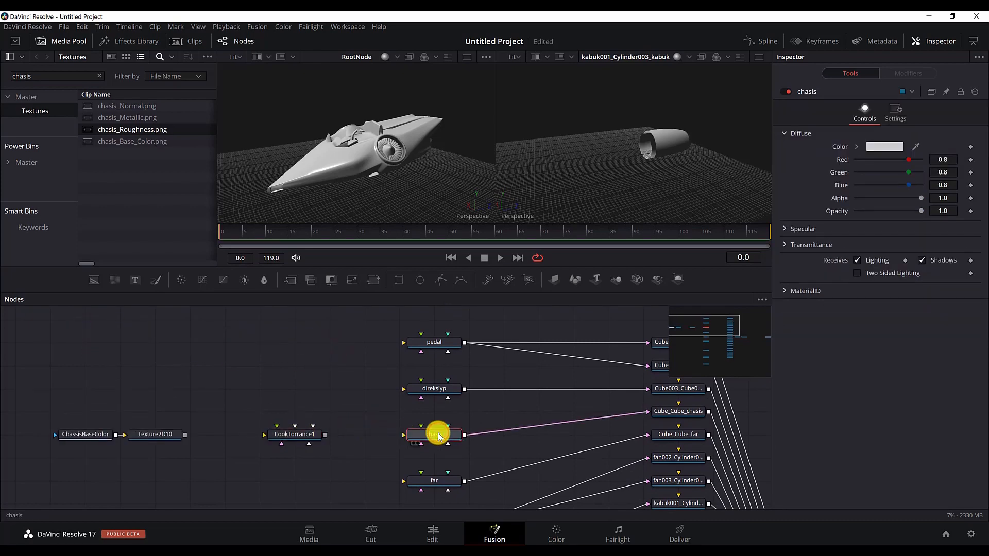
click(782, 229)
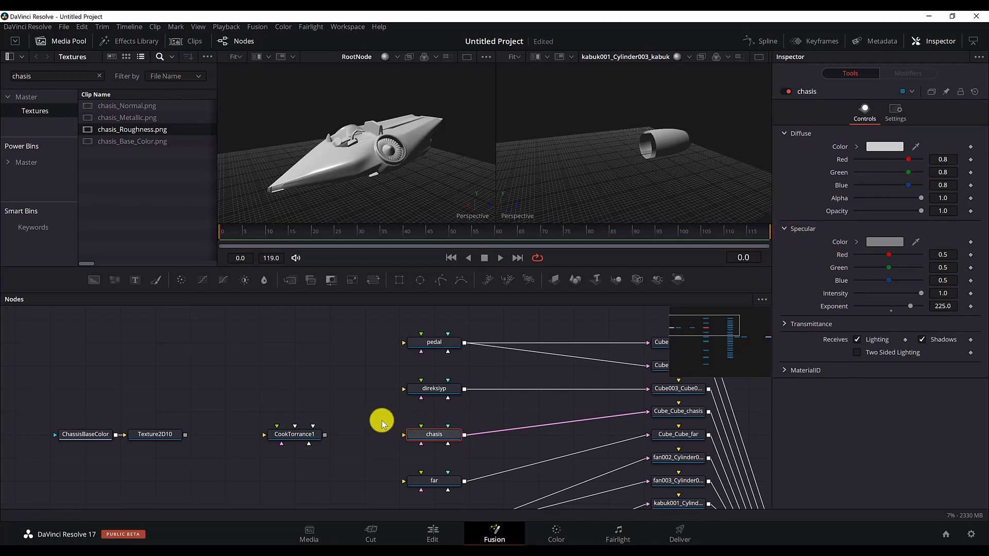
- Replace the chasis material with the CookTorrance node, connecting it to the Cube_Cube_chasis mesh
drag(382, 421, 488, 450)
key(Delete)
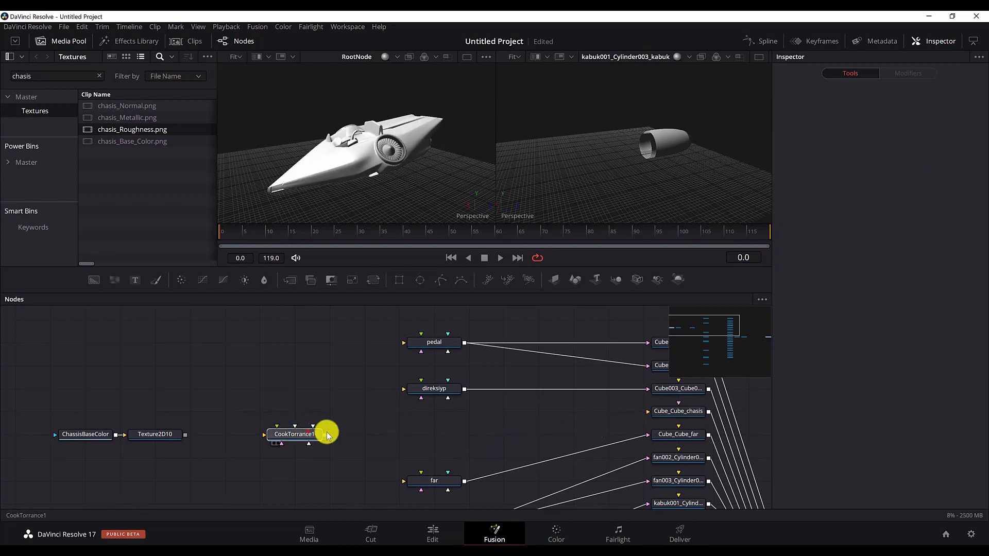
drag(307, 432, 671, 414)
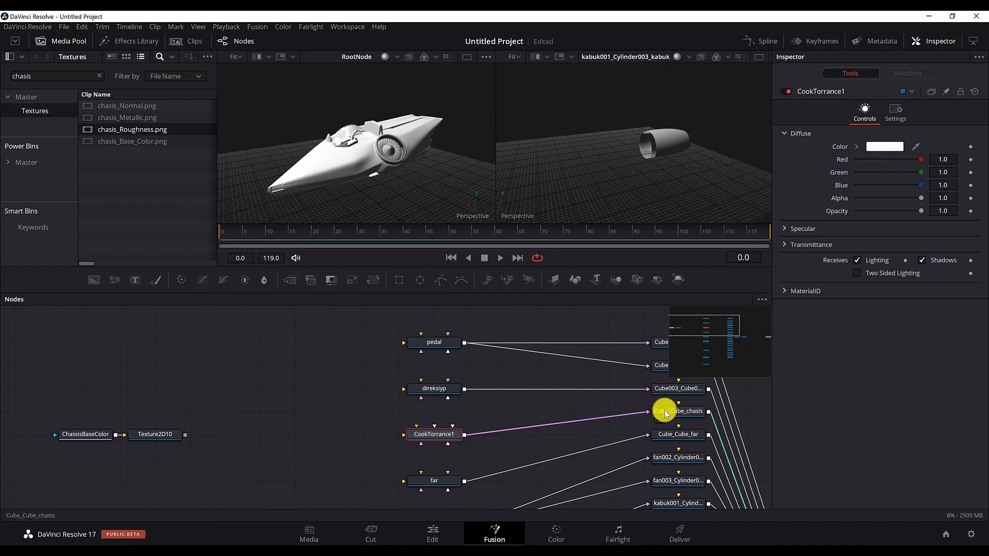
- Rename the CookTorrance material node as Chassis
click(430, 435)
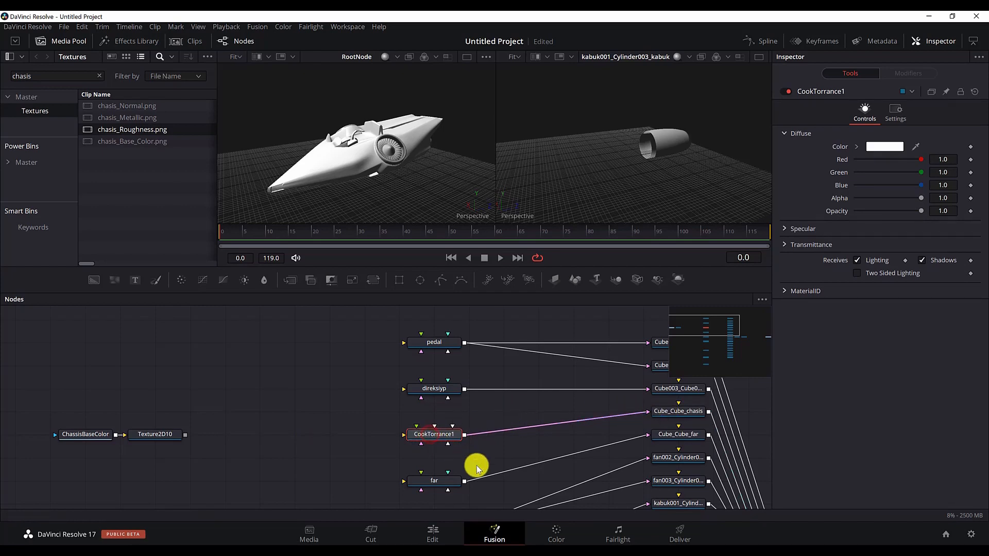
key(F2)
text(Chassis)
key(Return)
- Move the ChassisBaseColor and Texture 2D nodes together closer to the Chassis material node
drag(31, 406, 258, 427)
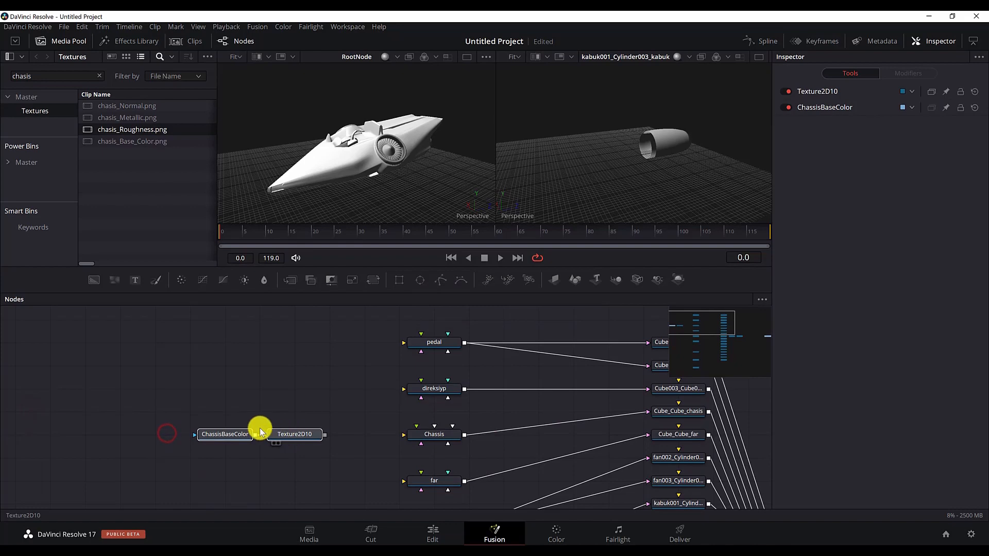
click(258, 430)
scroll(379, 432, down, 2)
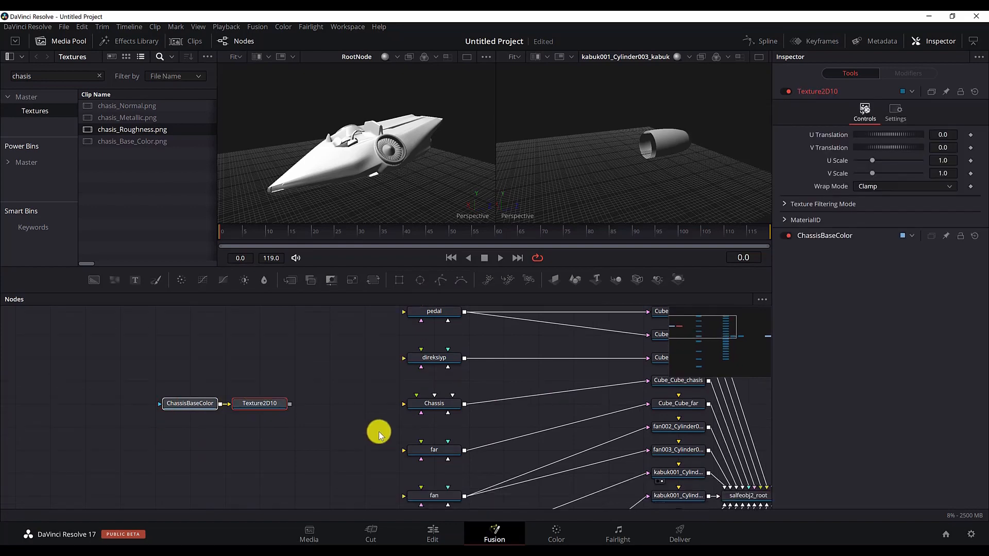
scroll(391, 427, up, 1)
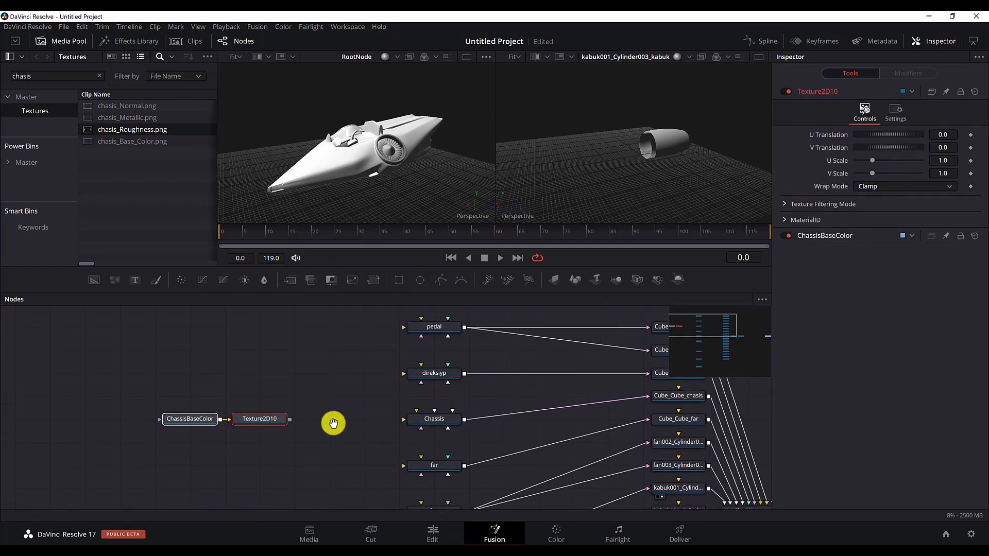
- Display the Cube_Cube_chasis mesh in the second viewer in place of the kabuk001 cylinder
drag(333, 423, 266, 420)
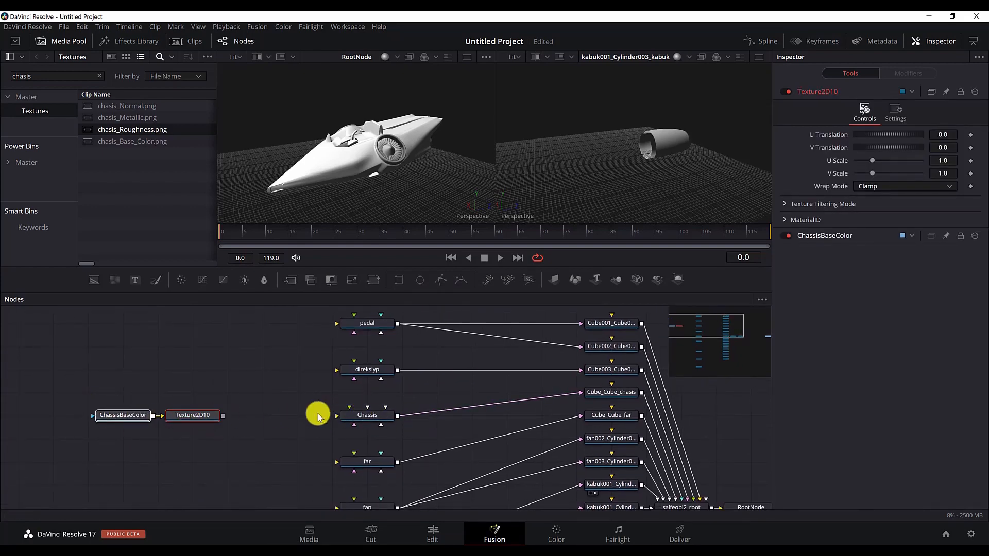
click(611, 394)
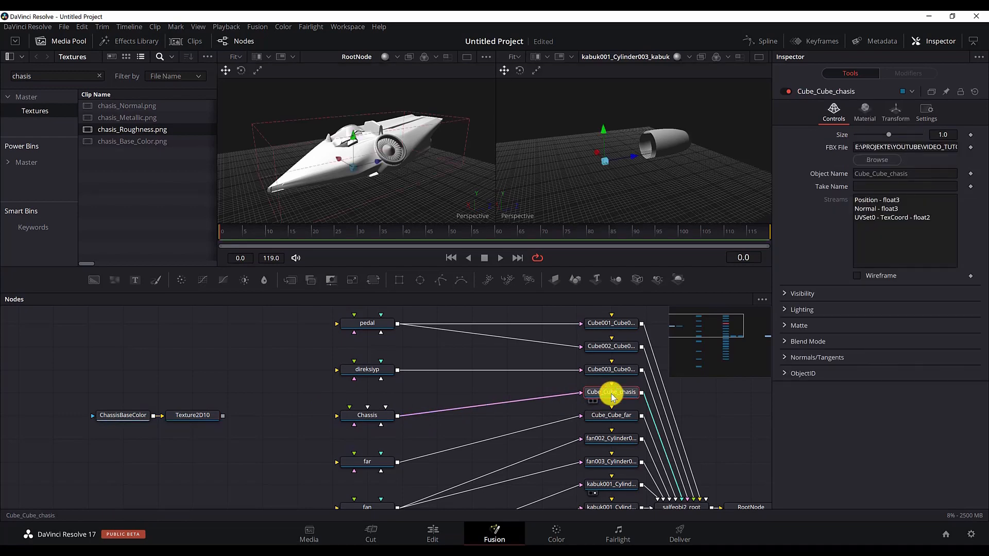
drag(612, 397, 645, 144)
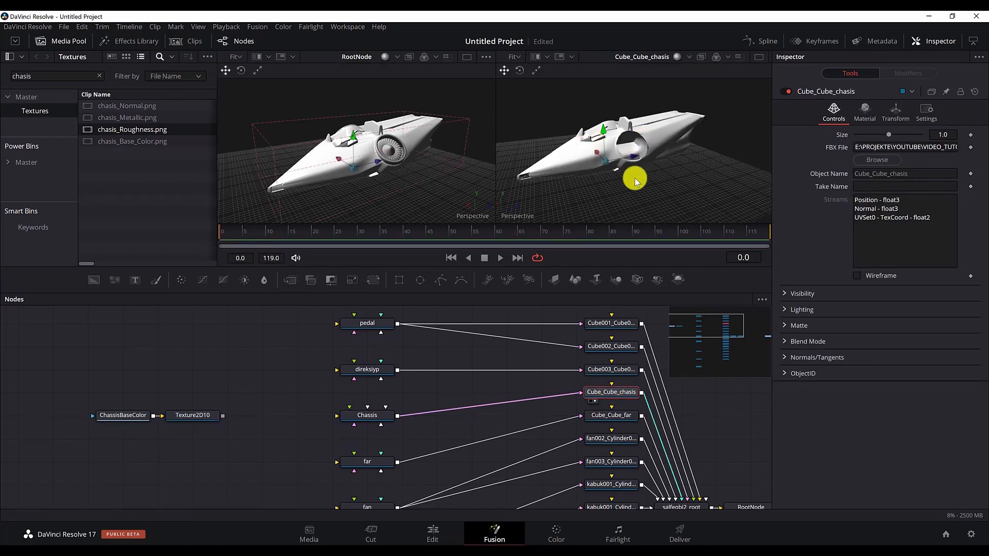
drag(634, 176, 655, 170)
- Connect the Texture2D10 node to the Chassis material's diffuse input and check the textured spacecraft mesh from another angle
drag(224, 417, 391, 424)
click(392, 421)
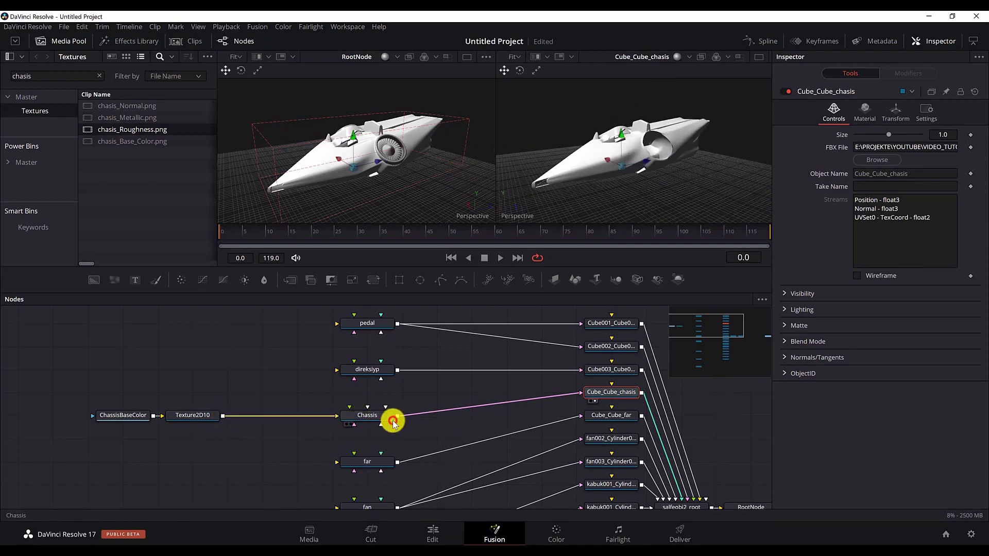
drag(634, 168, 604, 128)
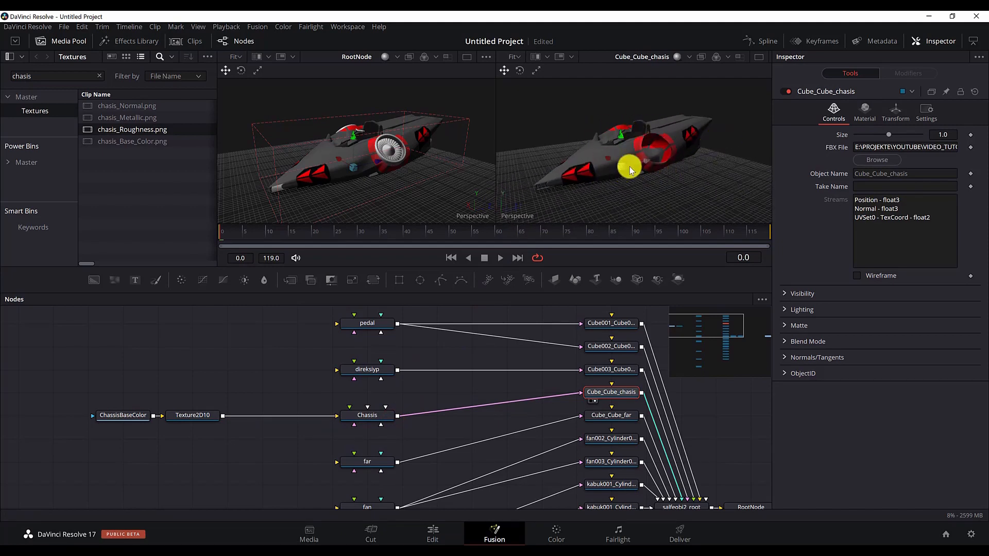
mouse_move(663, 175)
mouse_down()
mouse_move(585, 183)
mouse_move(605, 130)
mouse_move(709, 177)
mouse_move(648, 176)
mouse_up()
- Add chasis_Metallic.png to the composition below ChassisBaseColor and rename its node as ChassiMetallic
click(110, 401)
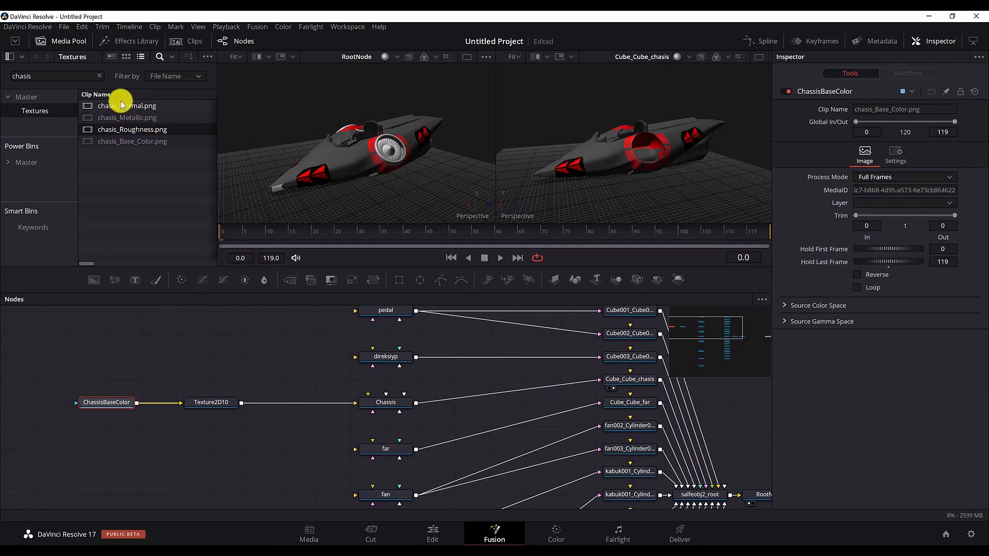
drag(110, 119, 108, 426)
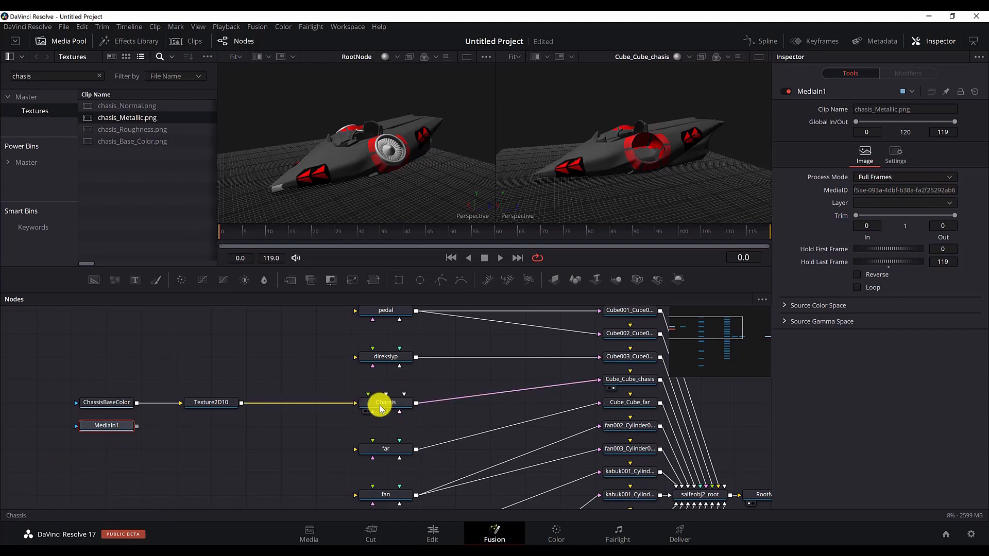
click(122, 426)
key(F2)
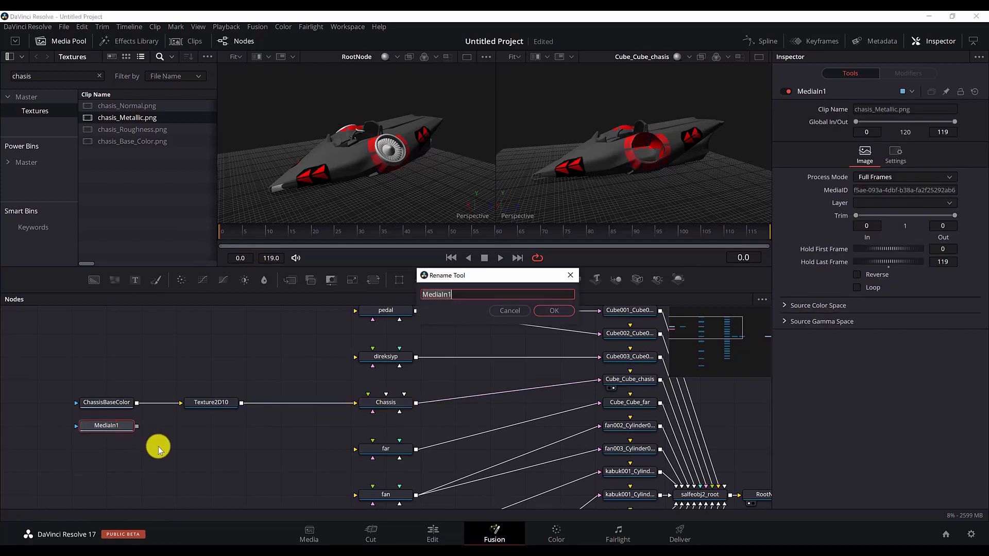
text(ChassisMetallic)
key(Return)
- Duplicate Texture2D10 below the original and connect ChassiMetallic through the copy to the Chassis material
click(206, 403)
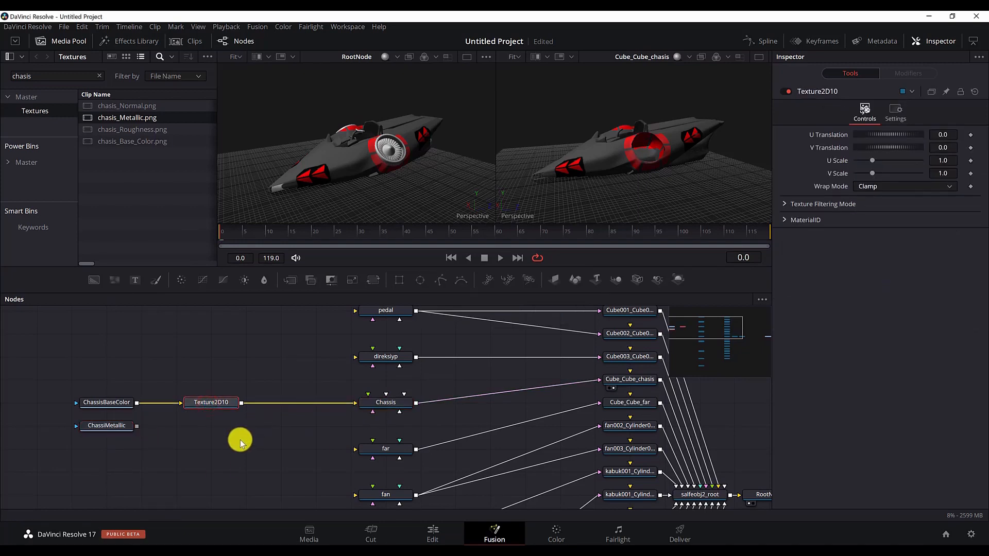
key(ctrl+c)
key(ctrl+v)
drag(295, 406, 237, 430)
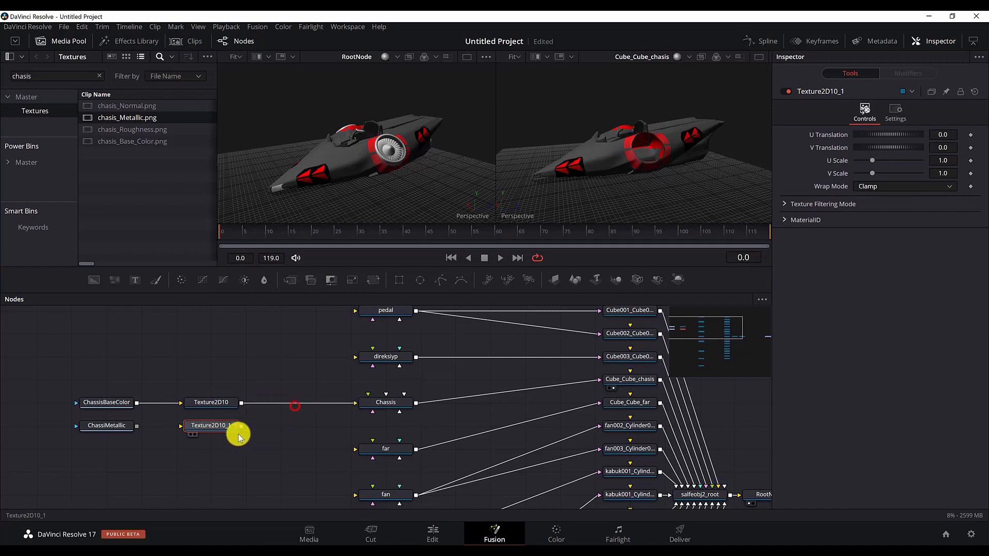
mouse_move(136, 426)
mouse_down()
mouse_move(233, 430)
mouse_move(386, 404)
mouse_move(430, 429)
mouse_move(415, 438)
mouse_up()
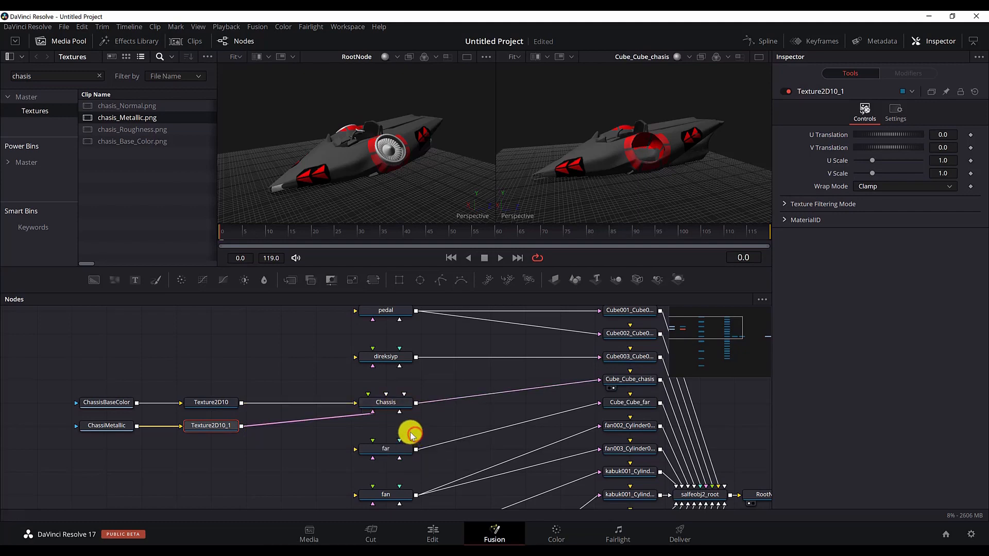
- Display the ChassiMetallic texture in the first viewer and examine its grain and black areas up close
click(121, 426)
key(1)
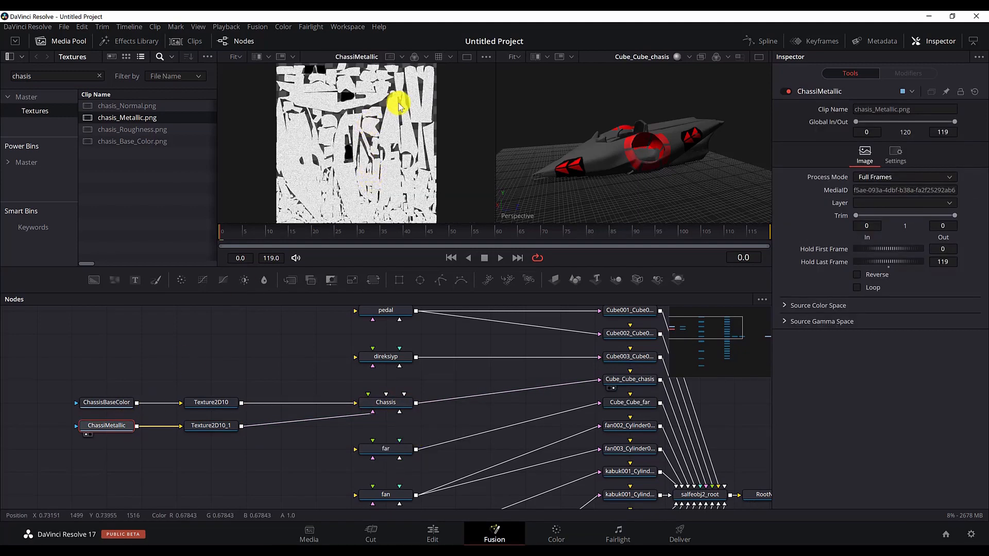
scroll(399, 100, down, 1)
scroll(410, 104, up, 2)
drag(409, 112, 414, 170)
scroll(446, 102, up, 1)
drag(446, 102, 460, 127)
drag(245, 166, 472, 130)
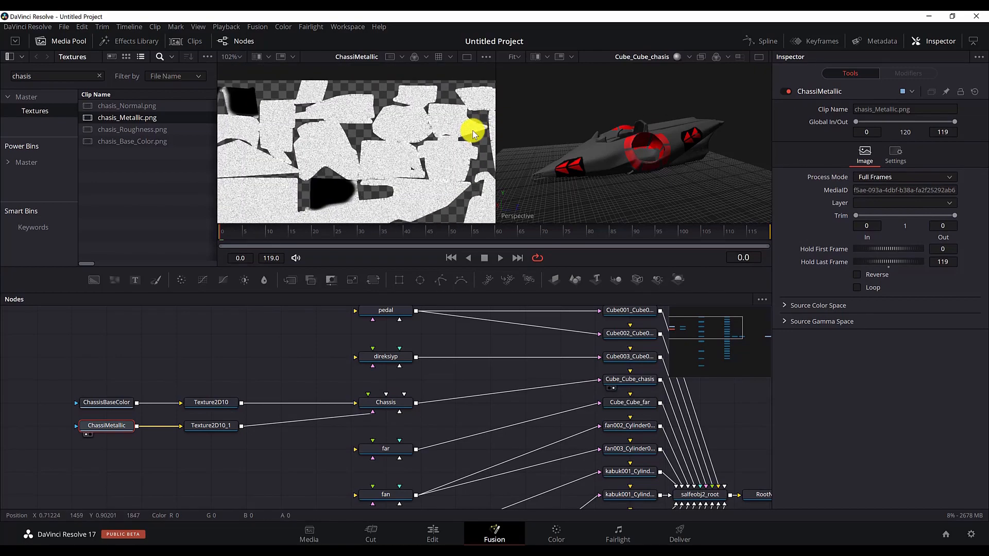
scroll(315, 145, up, 4)
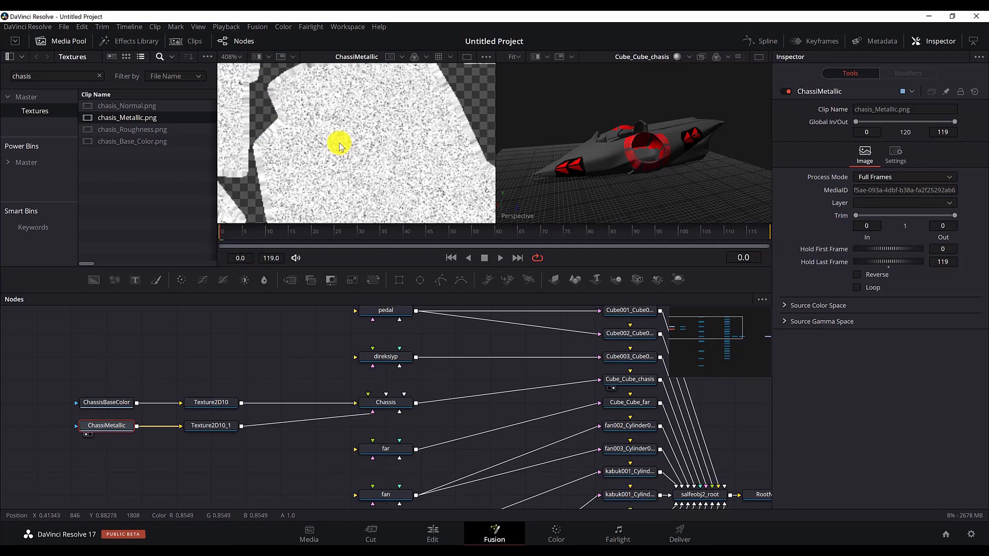
scroll(339, 146, down, 5)
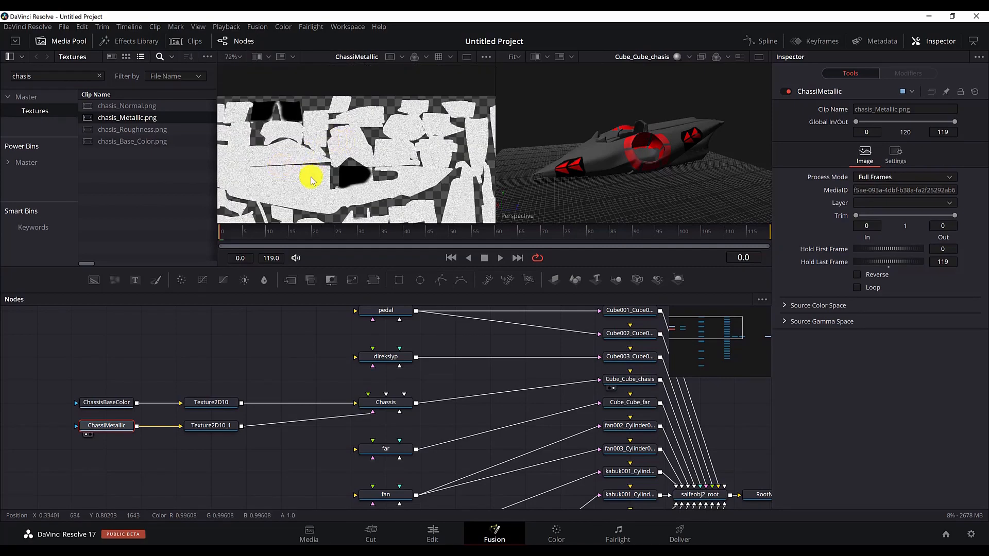
scroll(340, 164, up, 3)
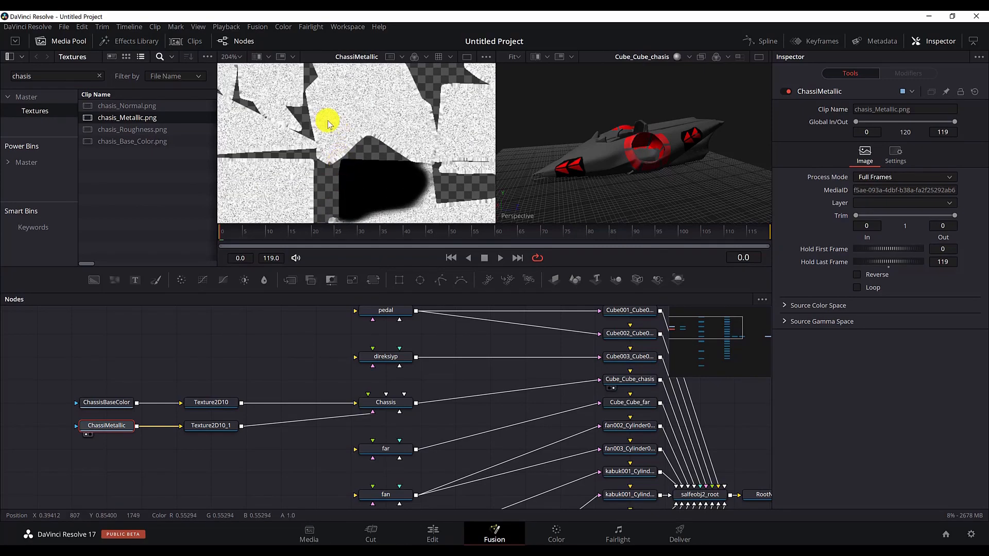
scroll(329, 123, up, 4)
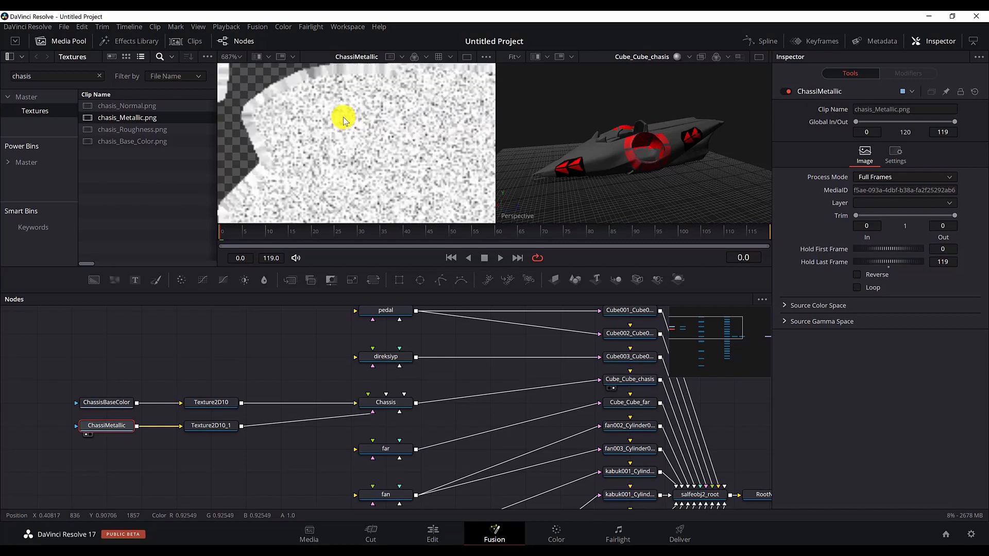
scroll(343, 120, down, 8)
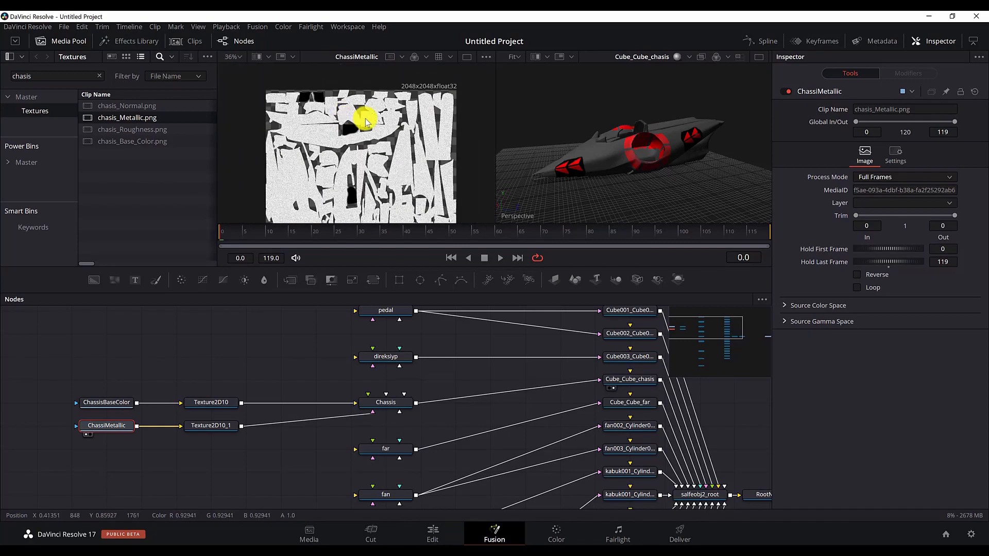
scroll(365, 119, up, 3)
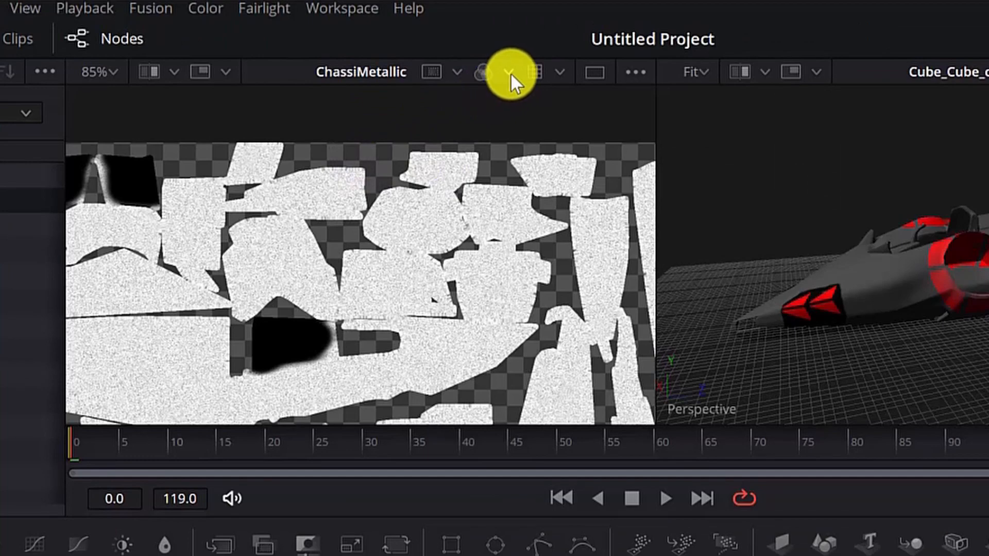
- Examine the ChassiMetallic texture's alpha channel and switch the viewer back to full colour
click(508, 73)
click(517, 219)
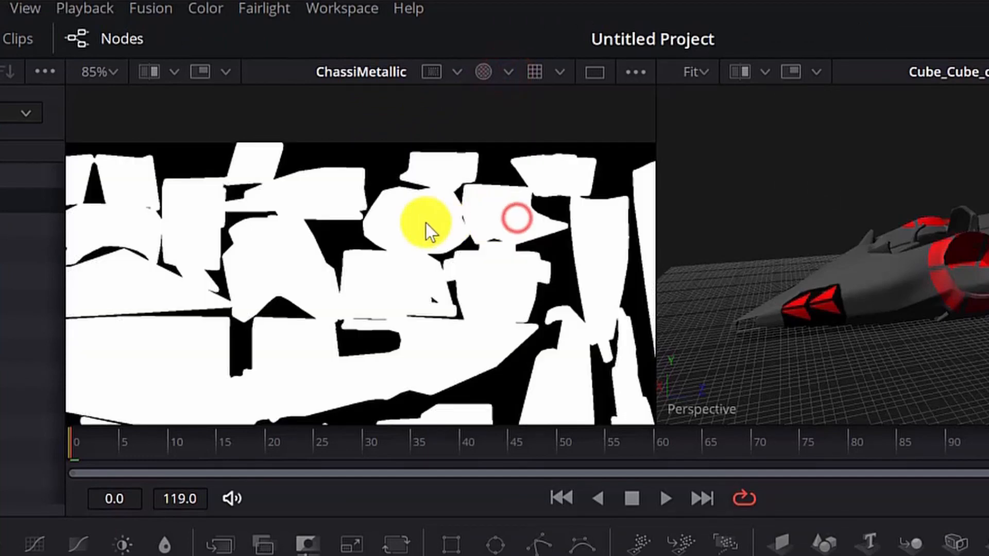
scroll(425, 222, down, 3)
scroll(426, 225, up, 3)
scroll(412, 296, up, 3)
scroll(399, 288, down, 5)
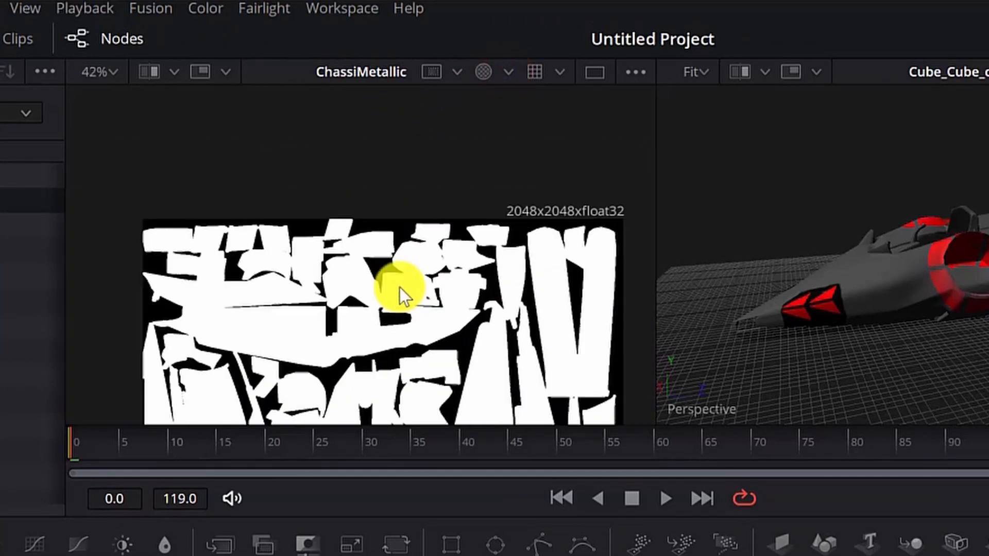
scroll(465, 390, down, 3)
scroll(468, 194, up, 3)
scroll(422, 176, down, 4)
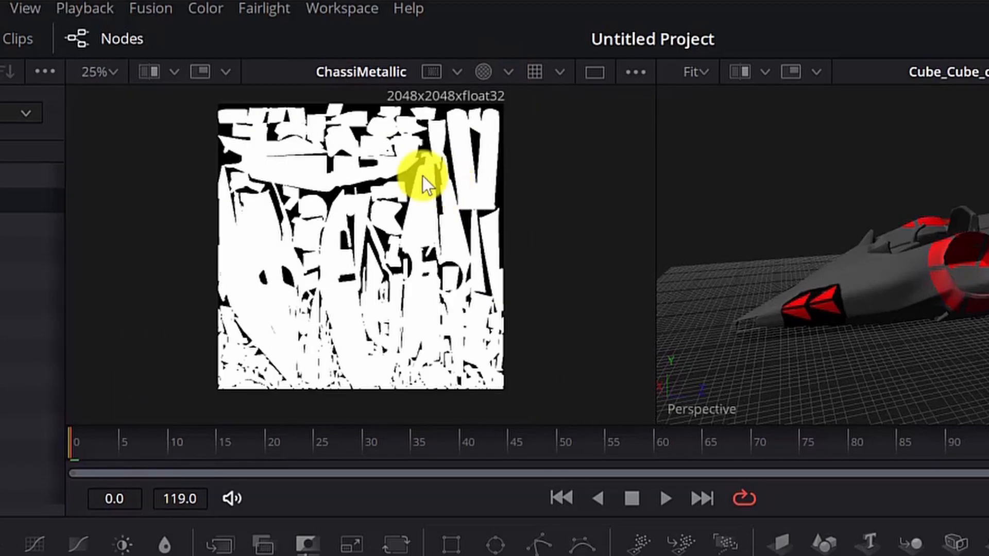
scroll(358, 162, up, 6)
scroll(357, 161, down, 4)
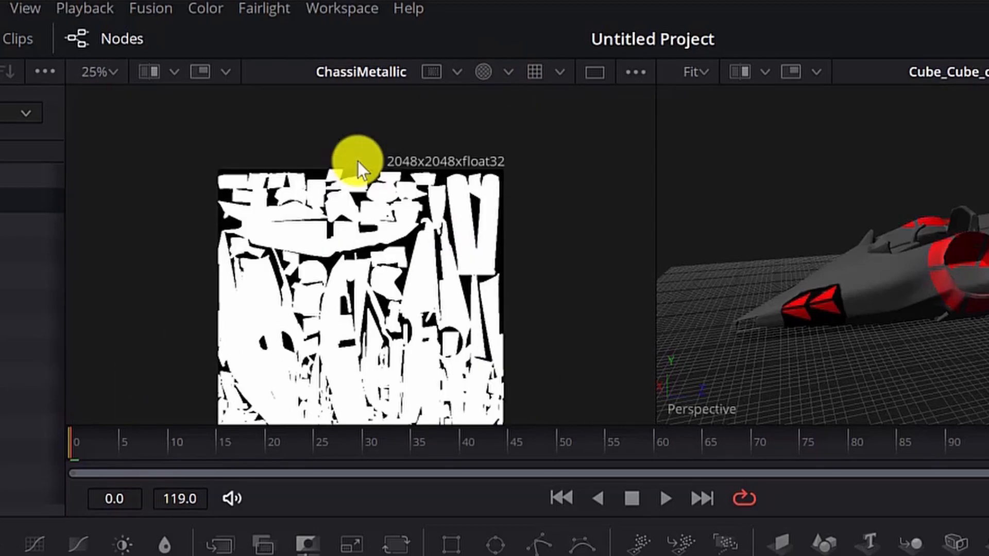
click(507, 73)
click(514, 100)
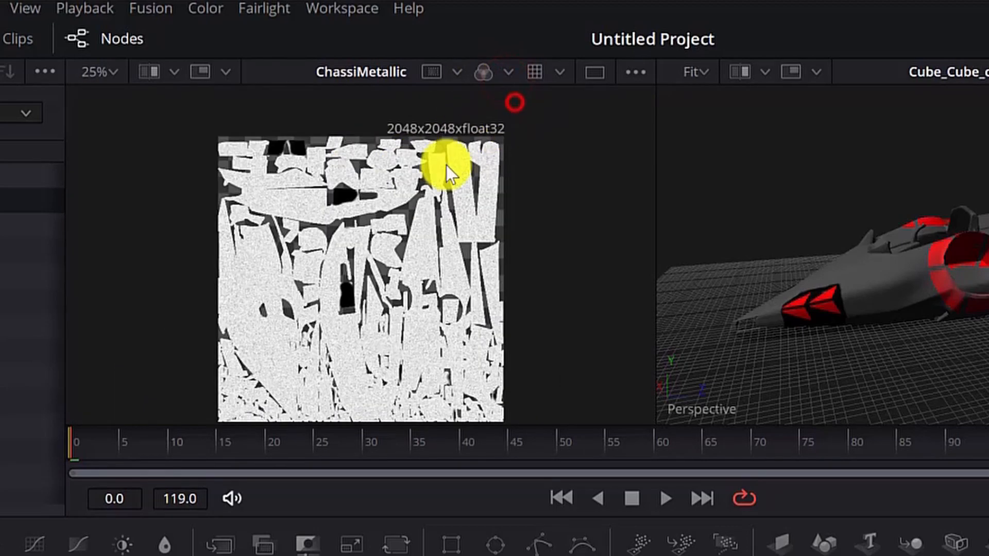
scroll(418, 194, up, 2)
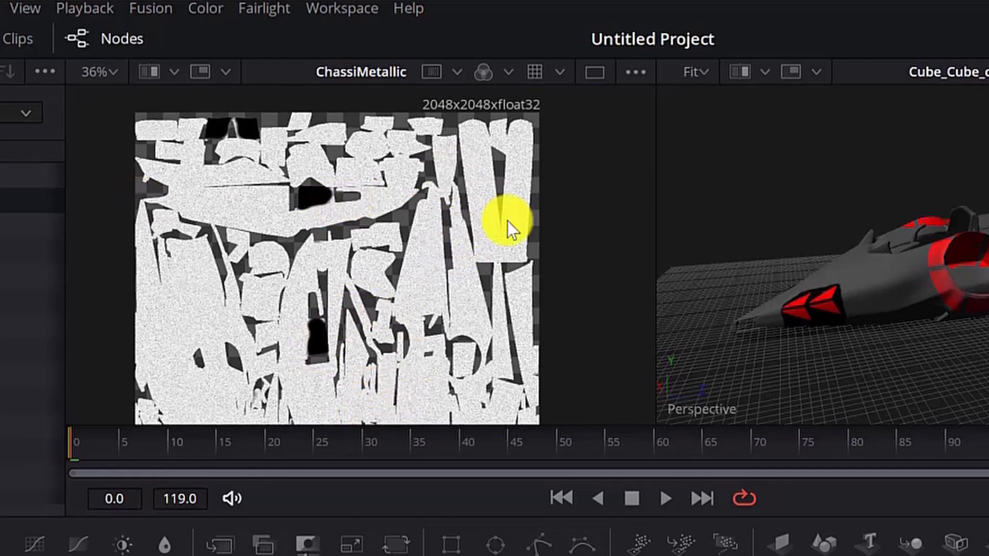
- Move the ChassisBaseColor and ChassiMetallic nodes away from the texture nodes and disconnect ChassisBaseColor from Texture2D10
drag(236, 402, 170, 401)
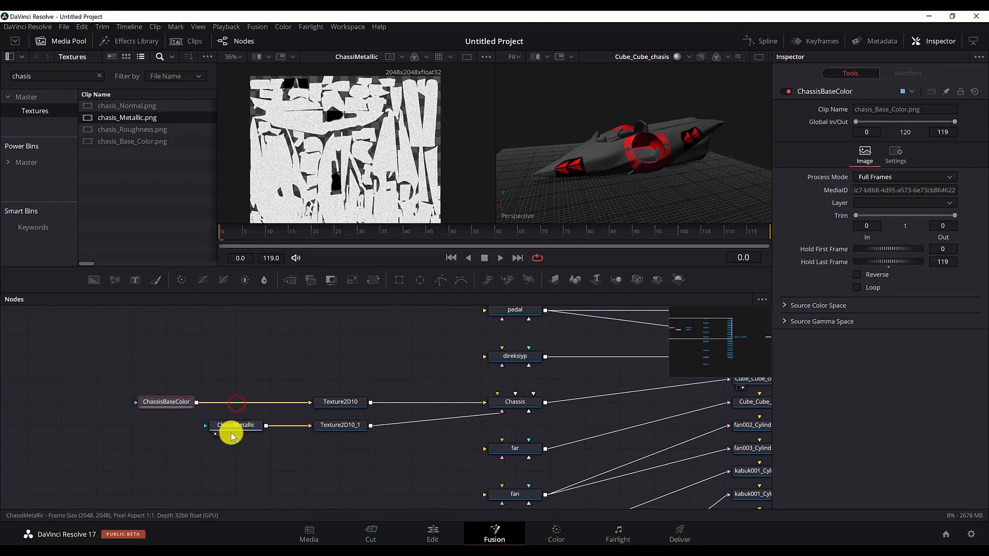
drag(237, 433, 172, 434)
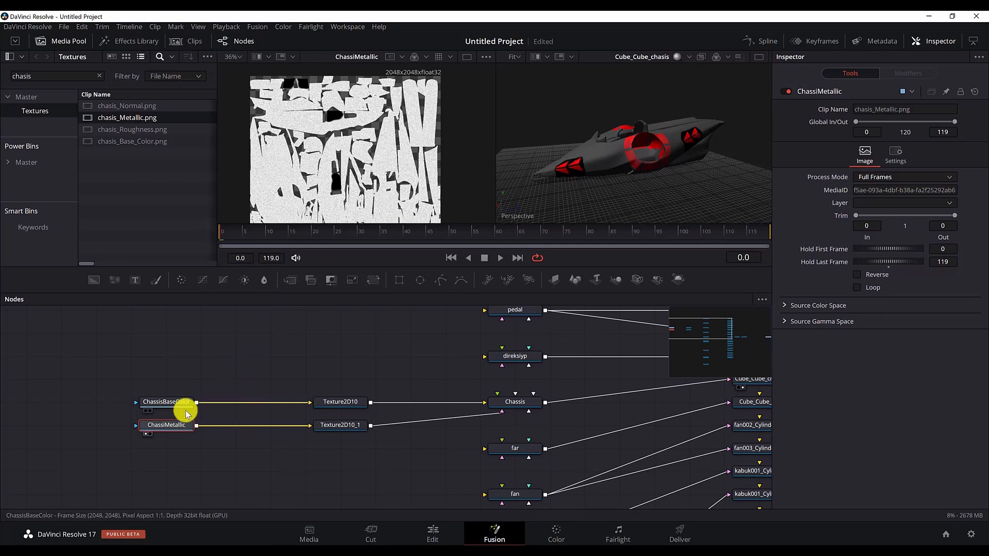
drag(186, 412, 151, 409)
click(232, 403)
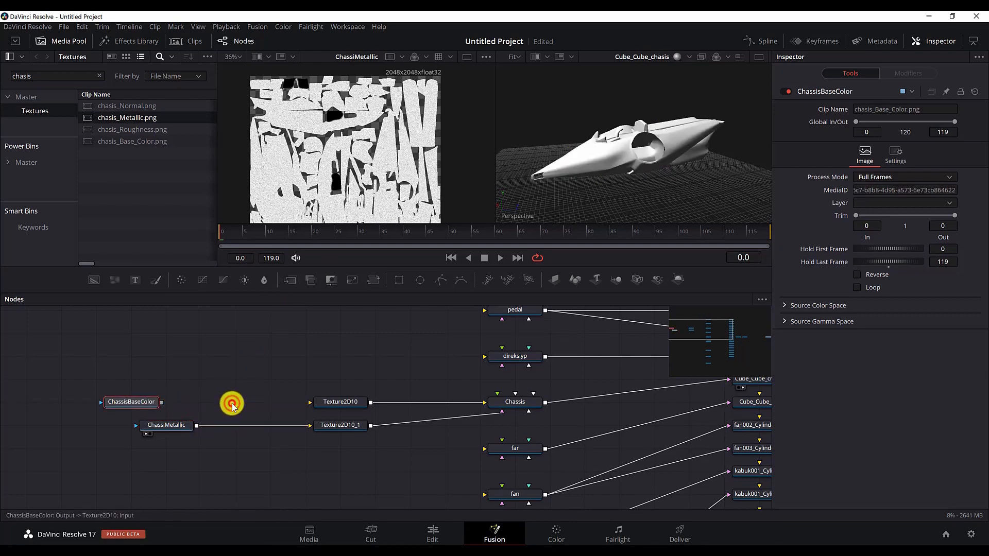
- Add a Channel Booleans node after ChassisBaseColor and connect ChassiMetallic, aligned under ChassisBaseColor, to its foreground input
click(147, 406)
key(shift+space)
text(tex)
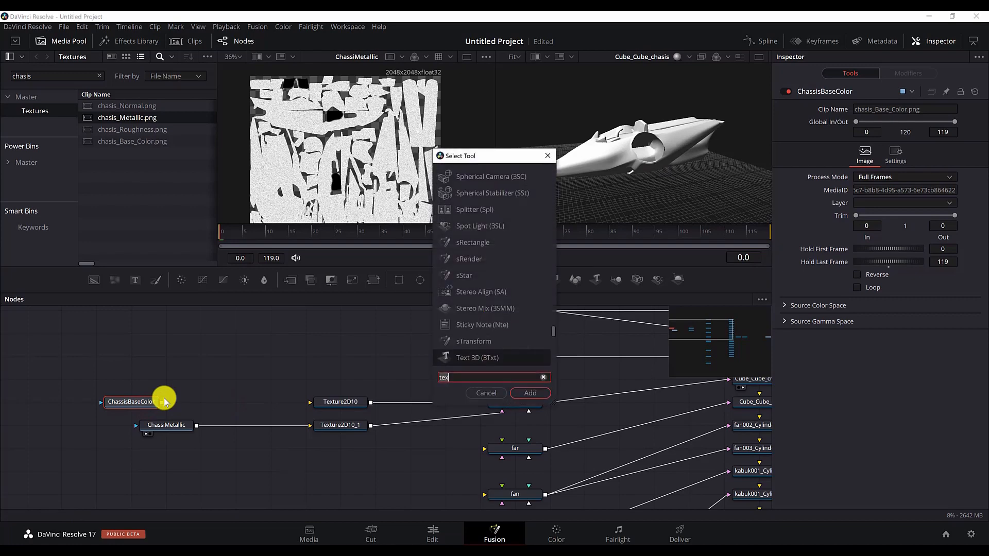
text(chann)
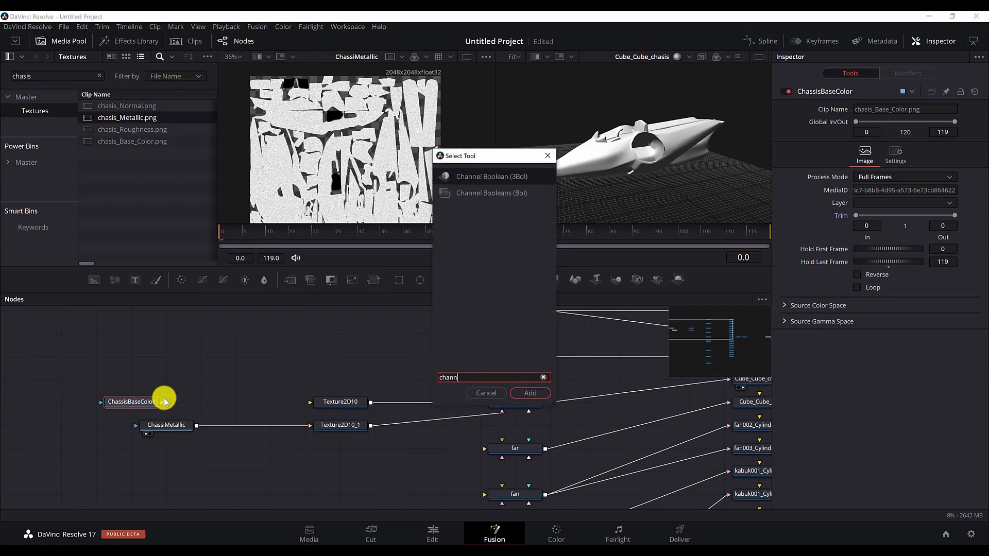
key(Down)
key(Return)
drag(208, 412, 232, 410)
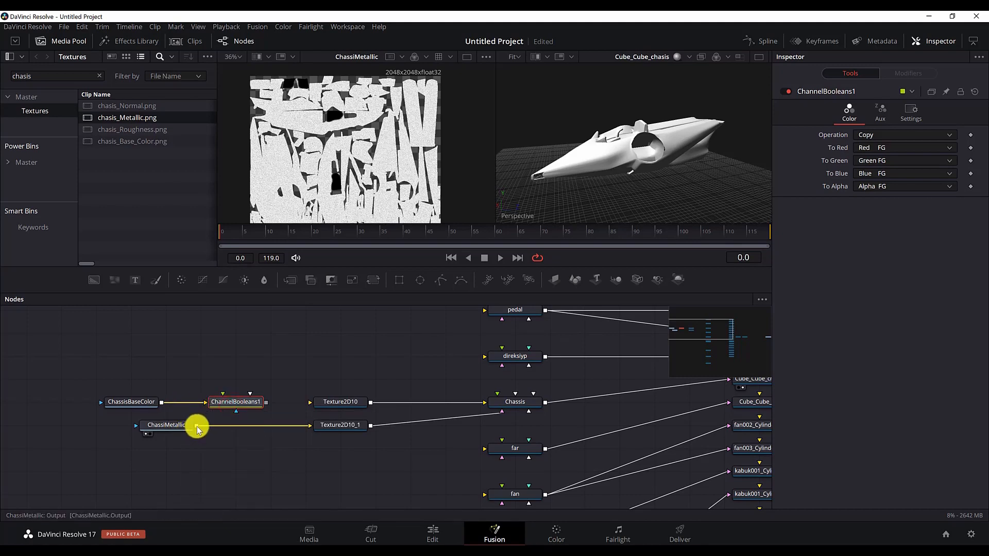
drag(197, 430, 225, 413)
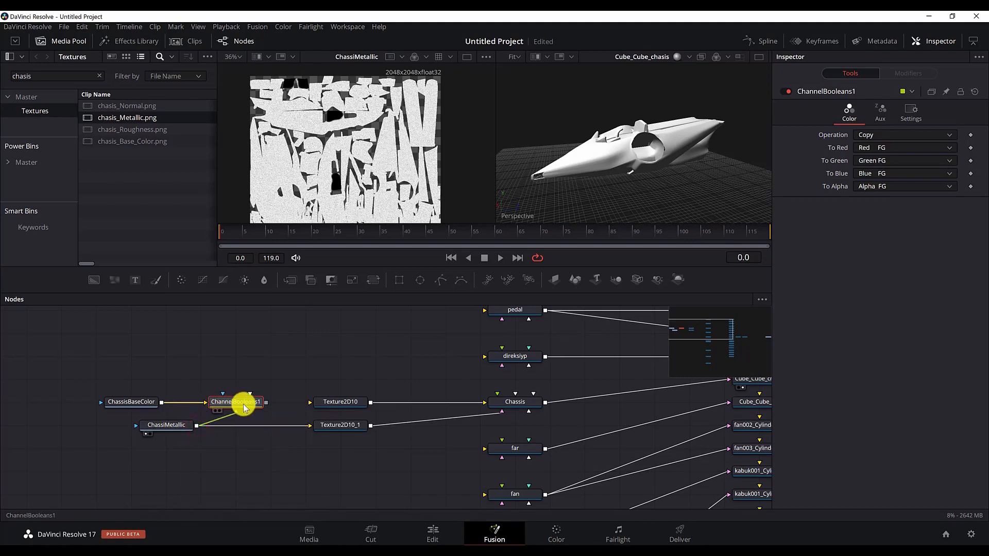
drag(167, 427, 133, 427)
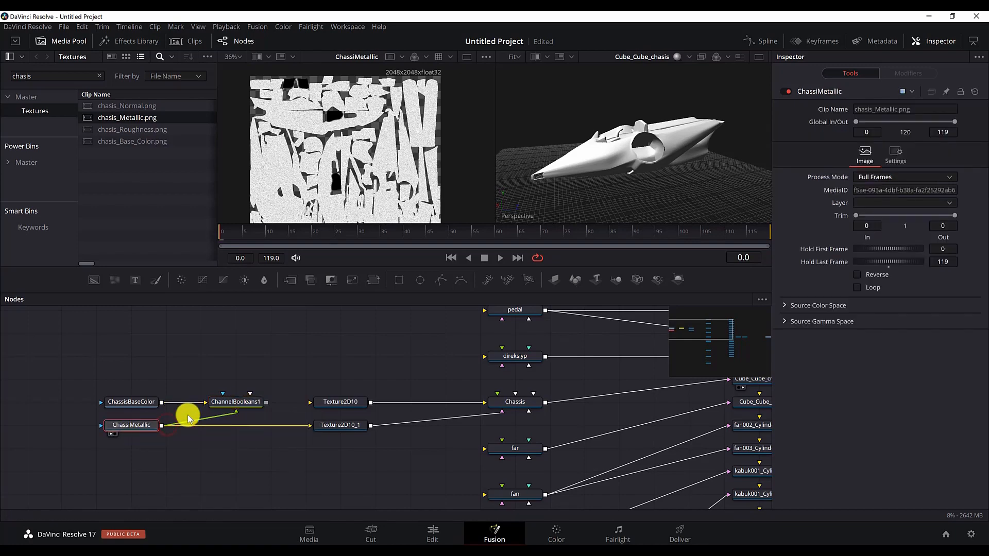
- Set the ChannelBooleans1 operation to Divide and its To Alpha option to Do Nothing
click(254, 401)
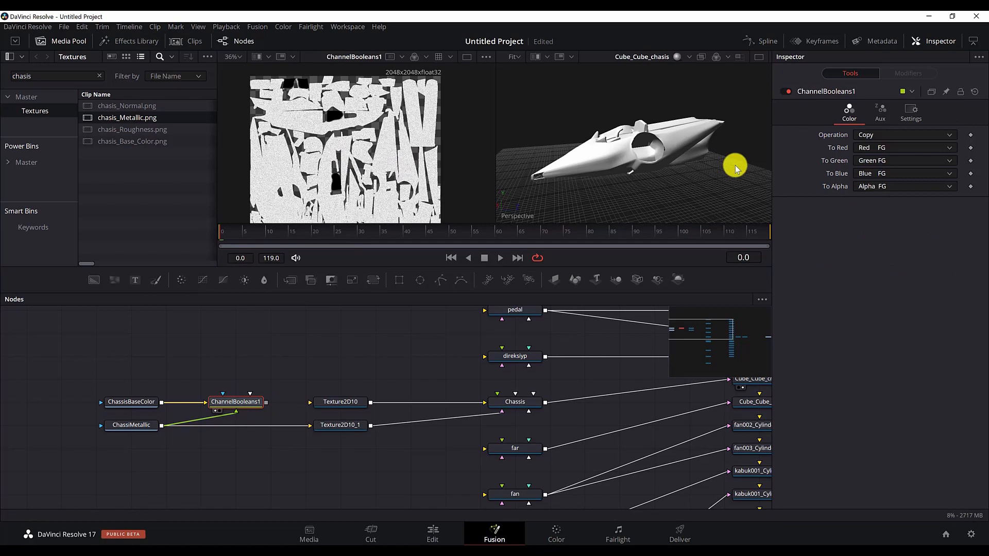
click(870, 136)
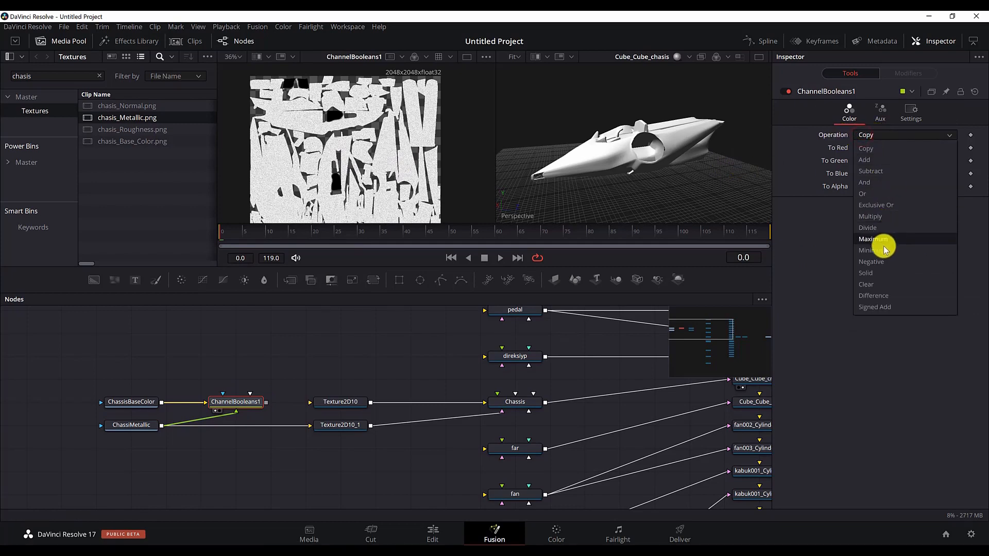
click(890, 228)
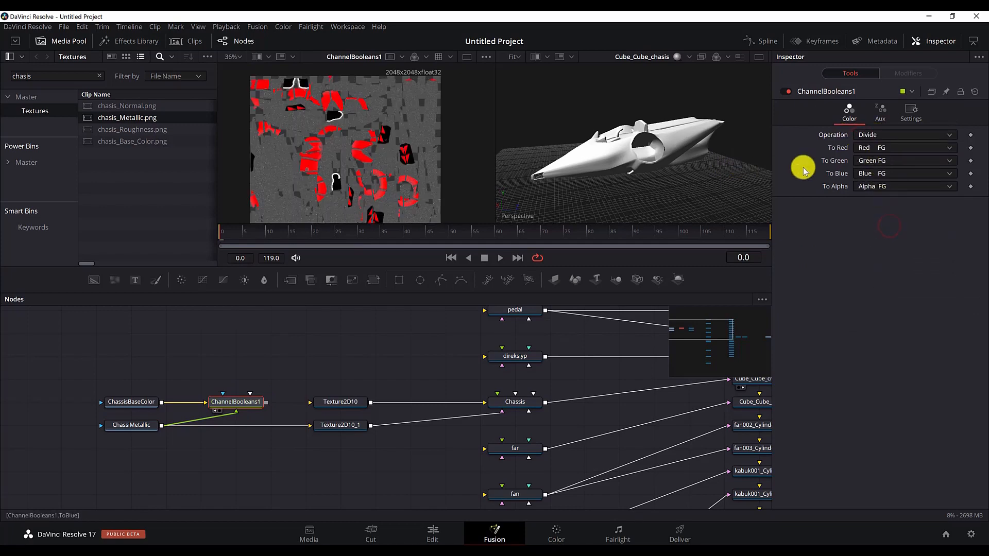
scroll(422, 134, up, 2)
scroll(421, 135, down, 2)
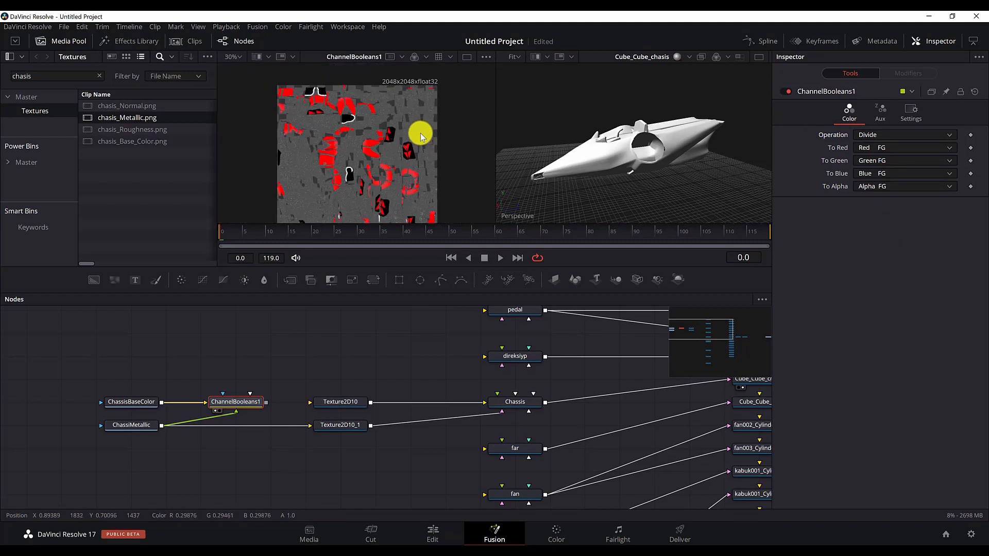
click(870, 186)
click(890, 246)
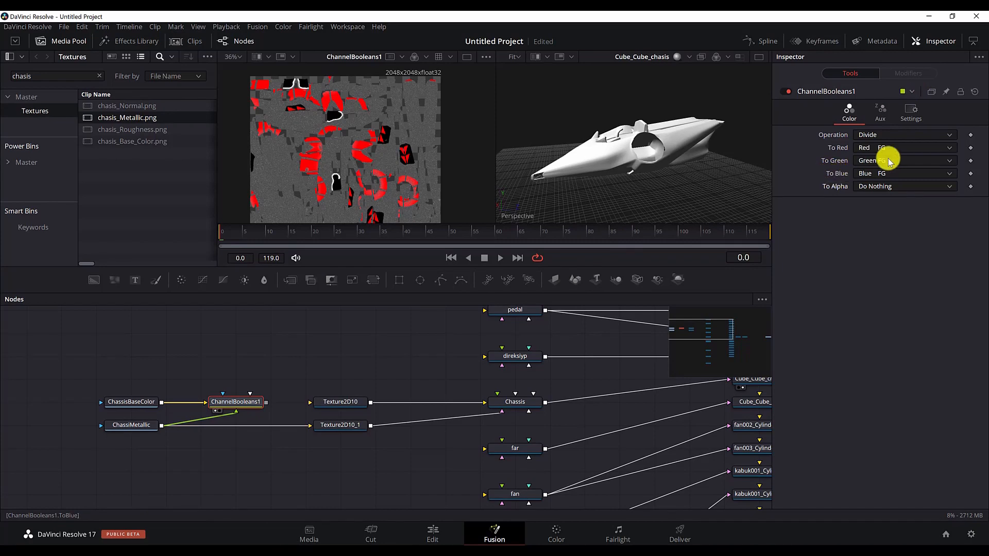
- Connect ChannelBooleans1 to Texture2D10 and check the textured chassis in the 3D view
click(147, 429)
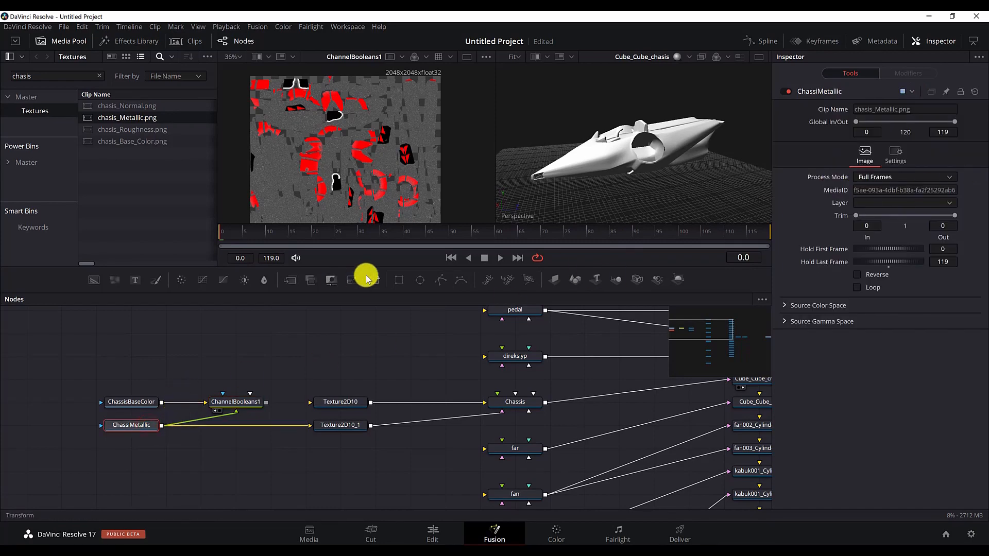
drag(266, 402, 336, 406)
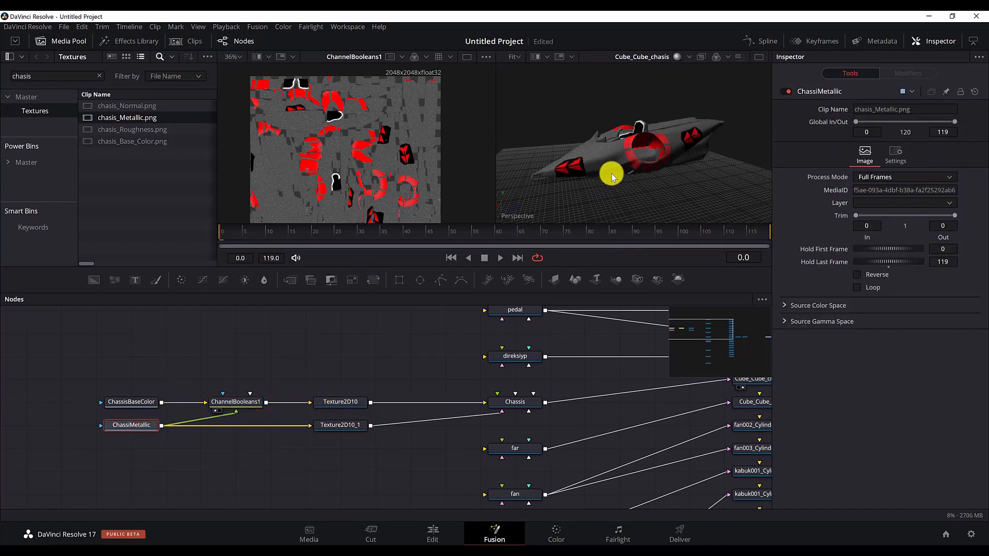
drag(611, 174, 696, 155)
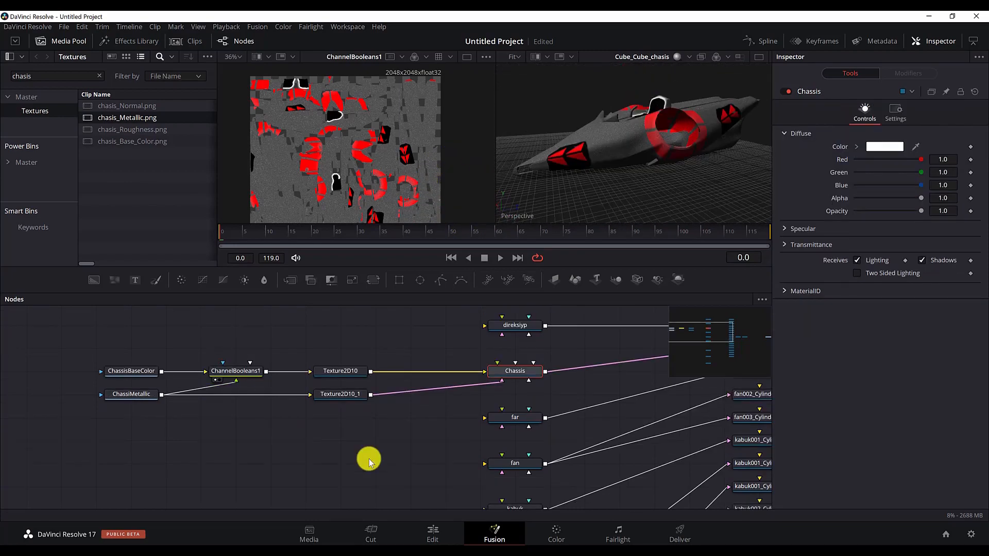
- Add chasis_Roughness.png to the node graph below ChassiMetallic and rename its node ChassisRoughness
drag(231, 457, 261, 393)
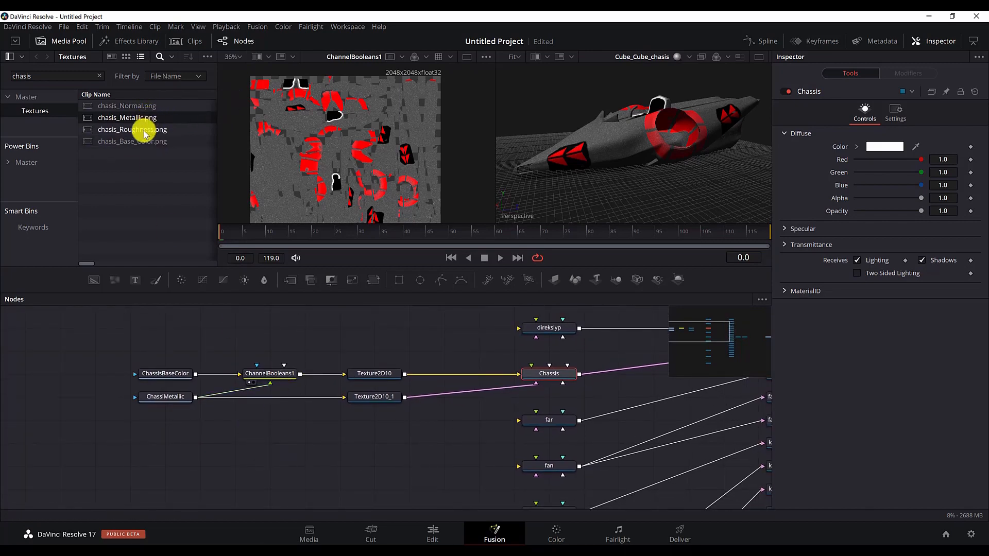
drag(144, 132, 166, 425)
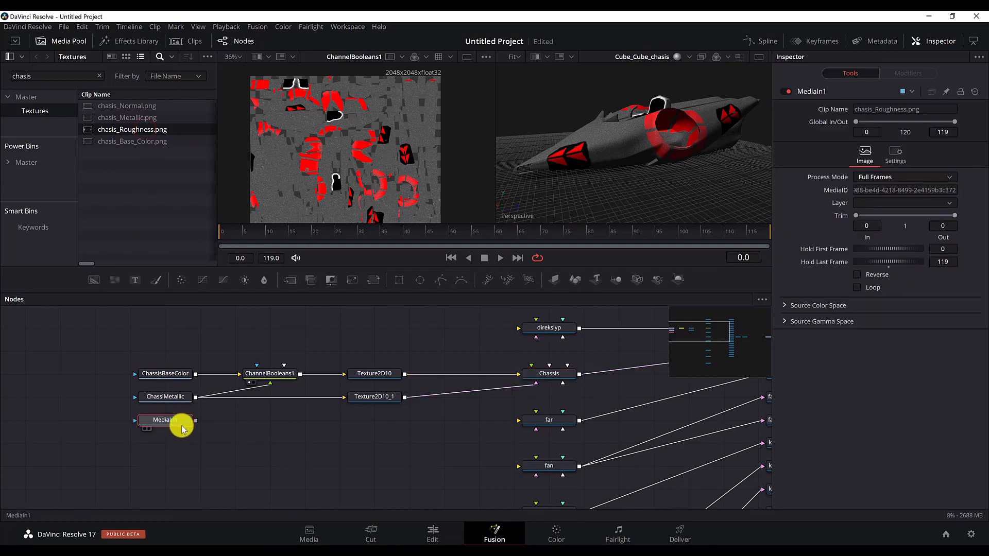
key(F2)
text(ChassisRoughness)
key(Return)
- Duplicate the Texture2D10_1 node beneath itself and connect ChassisRoughness to the copy
click(374, 398)
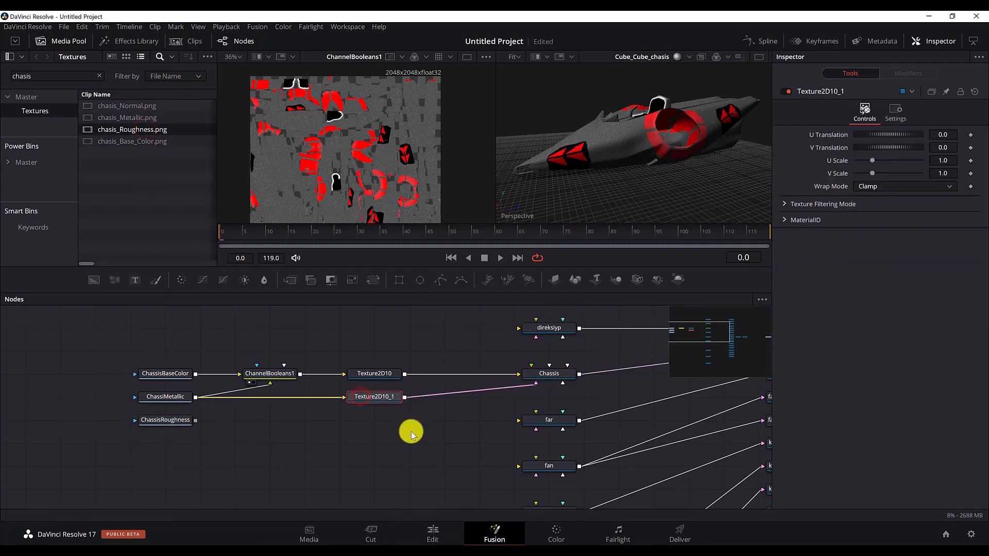
key(ctrl+c)
key(ctrl+v)
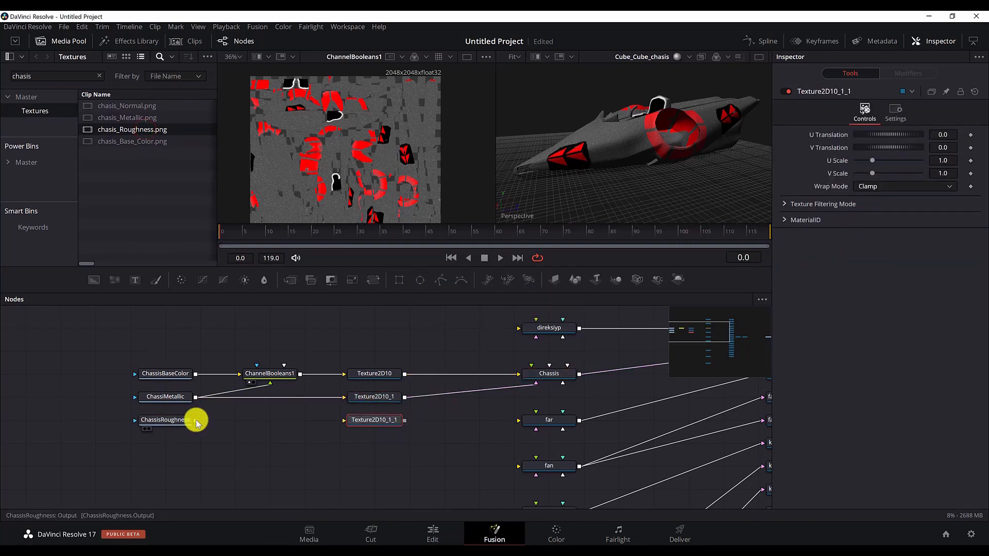
drag(195, 420, 376, 419)
- Display the ChassisRoughness texture in the first viewer and examine its grey areas up close
click(148, 419)
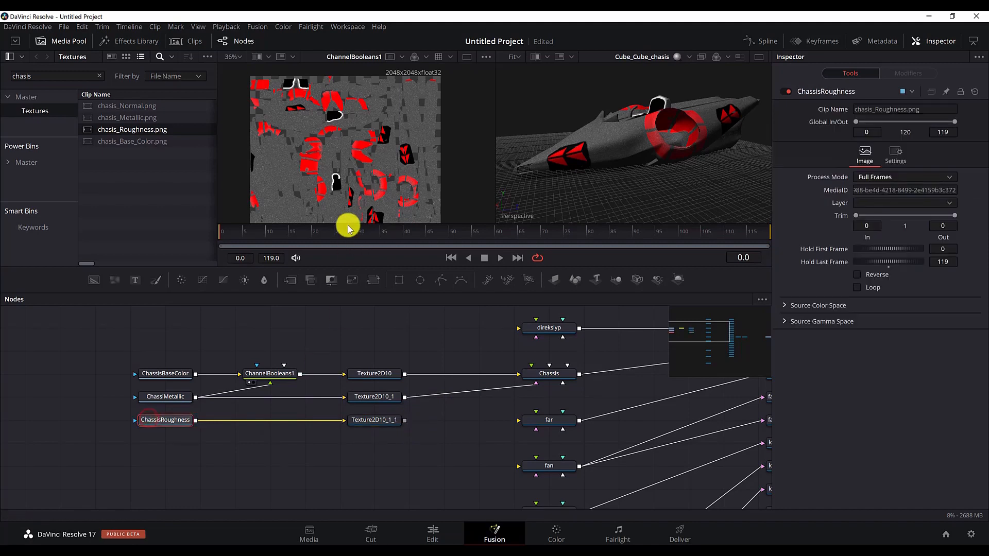
key(1)
scroll(355, 147, up, 5)
scroll(355, 148, down, 4)
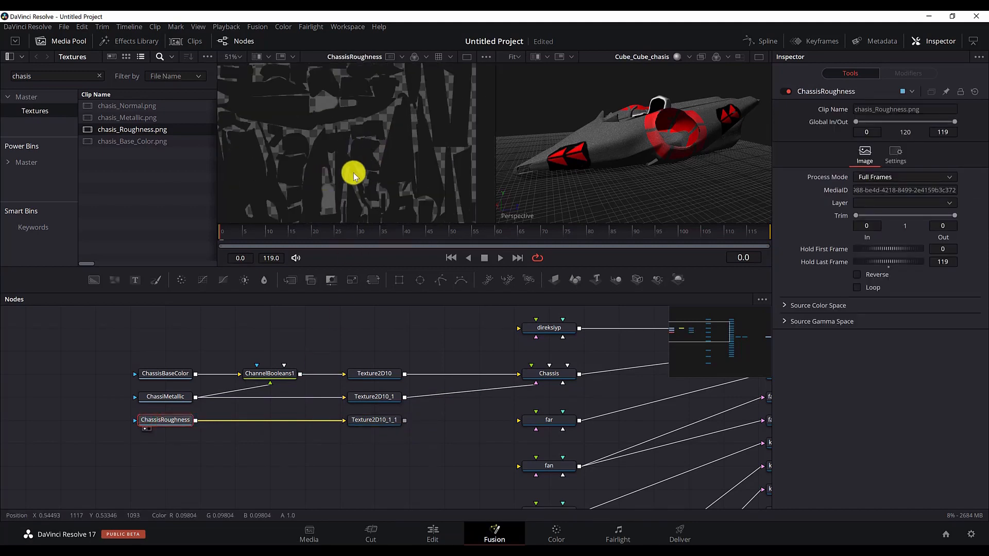
scroll(408, 150, down, 2)
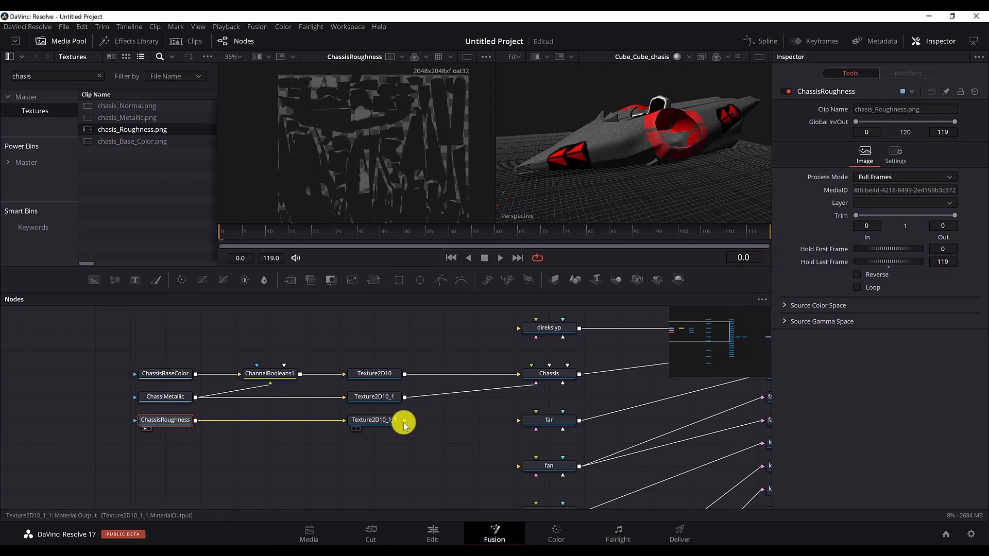
- Connect Texture2D10_1_1 to the Chassis material's Roughness Material input and select the Chassis node
drag(404, 421, 538, 377)
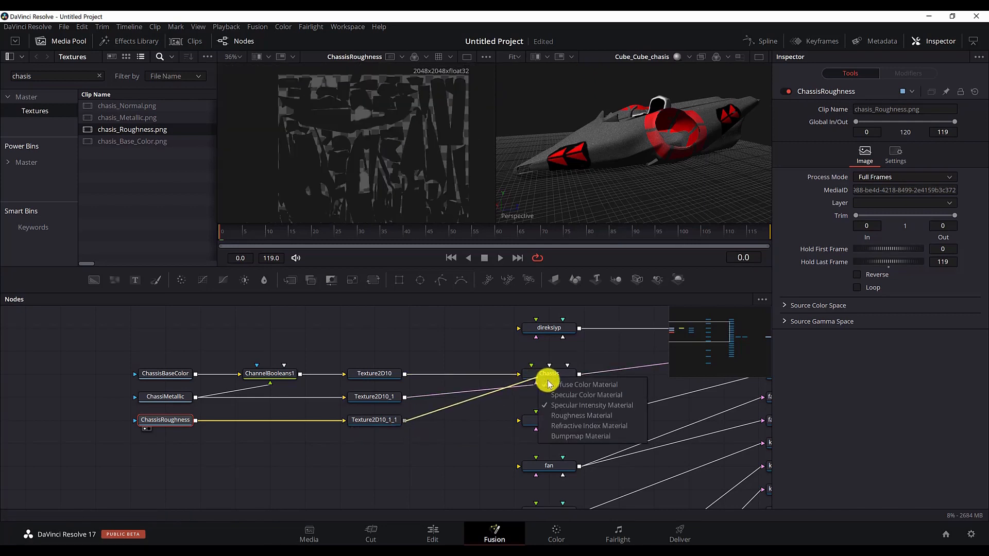
click(580, 416)
click(556, 375)
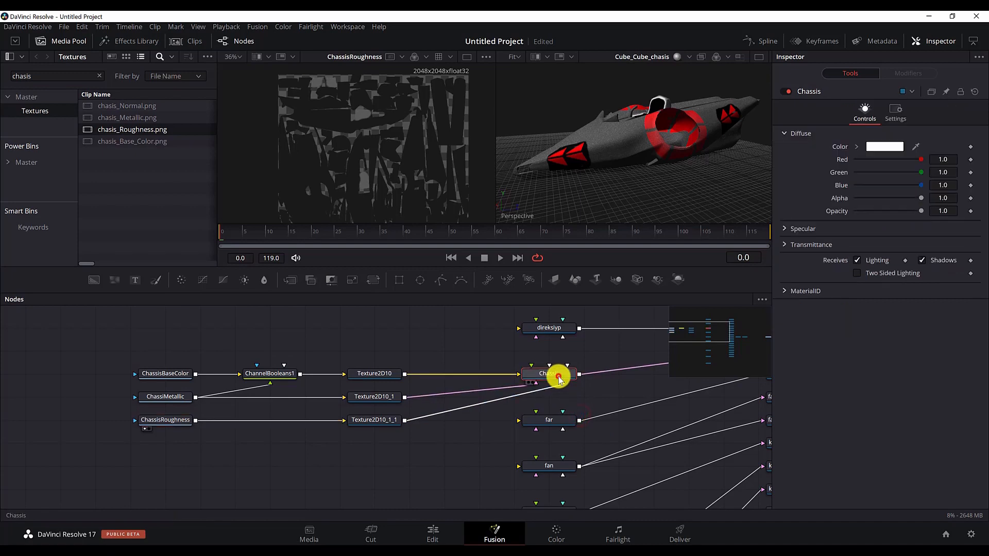
- Try specular roughness values between 0.1441 and 0.9 on the Chassis material
drag(620, 391, 518, 395)
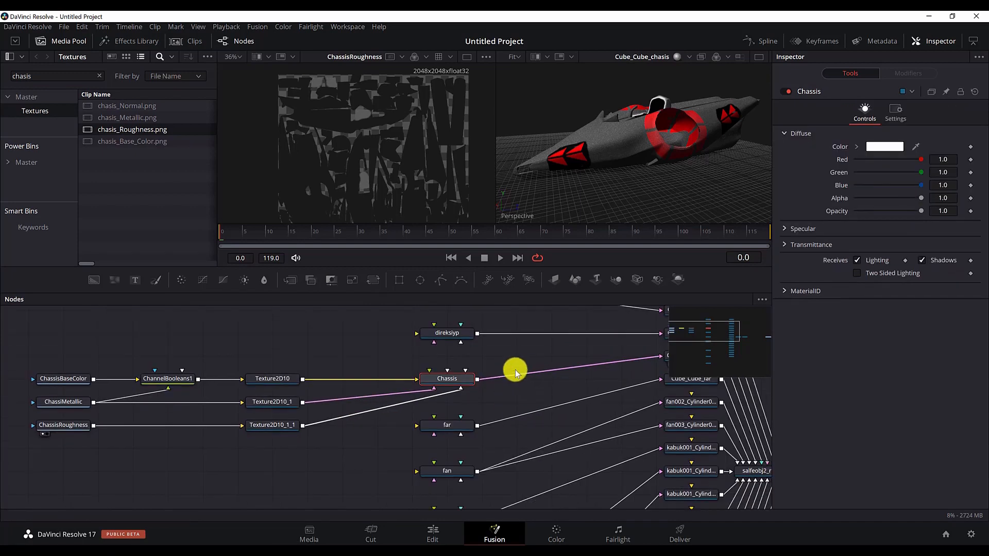
click(784, 229)
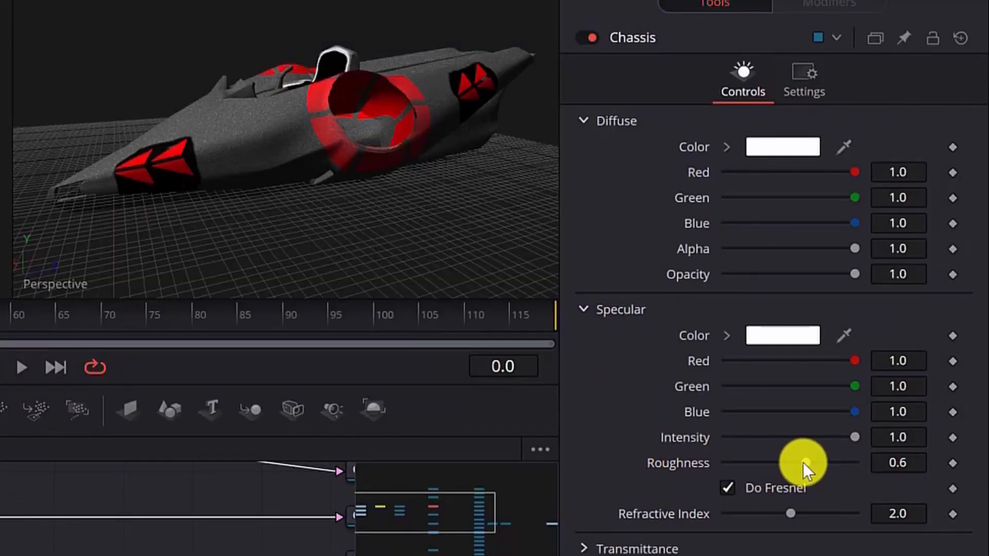
drag(802, 463, 702, 466)
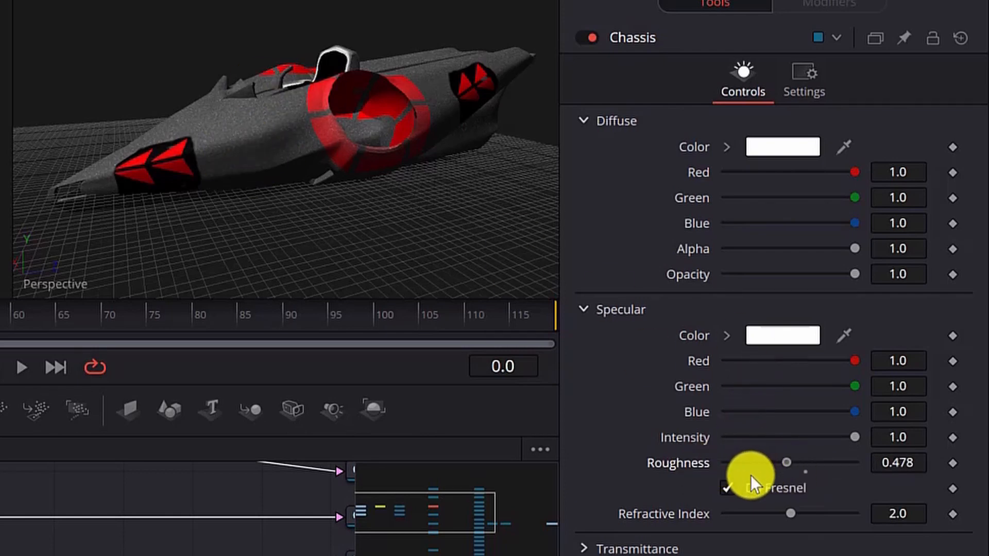
drag(750, 476, 946, 465)
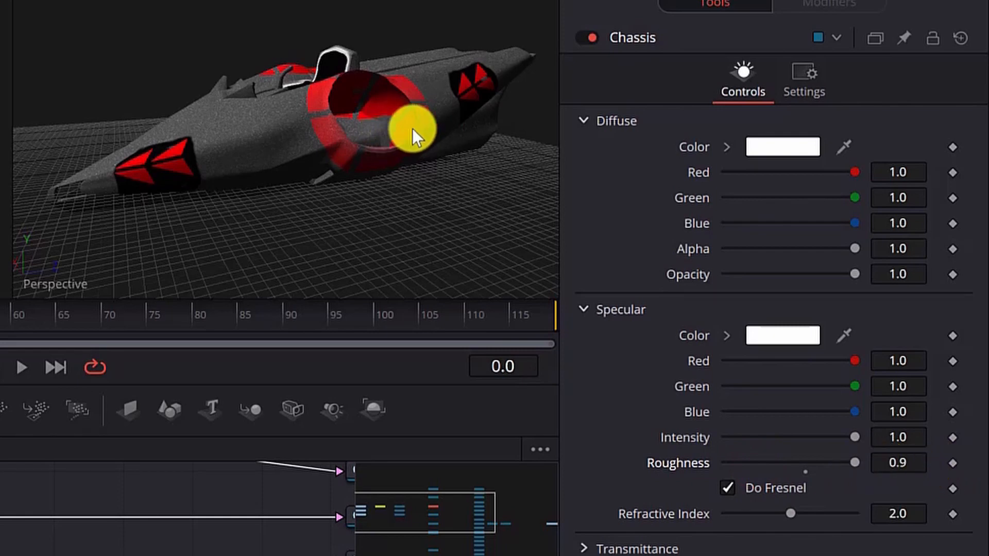
click(733, 462)
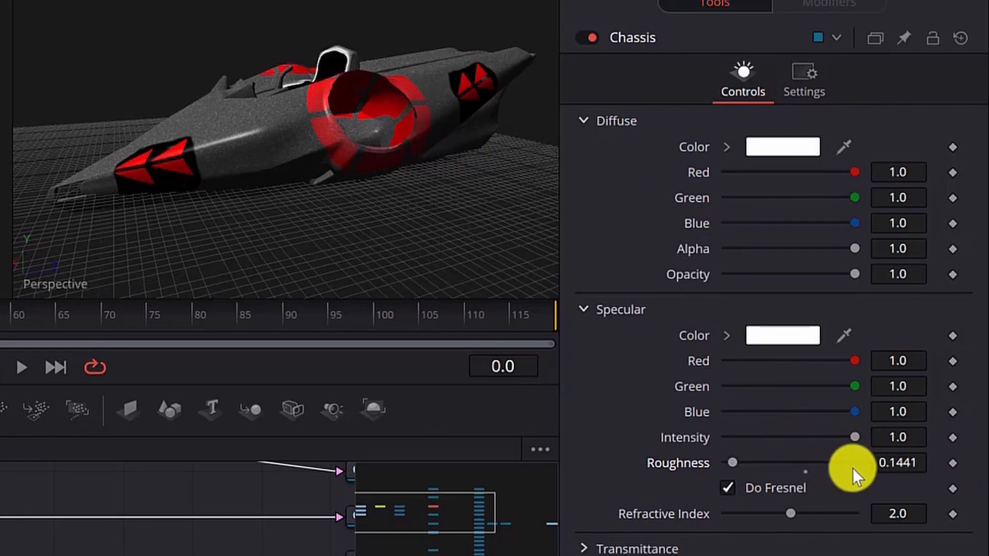
- Set the Chassis specular roughness to 0.25, check the highlights from another angle, and fine-tune it to 0.2197
click(889, 463)
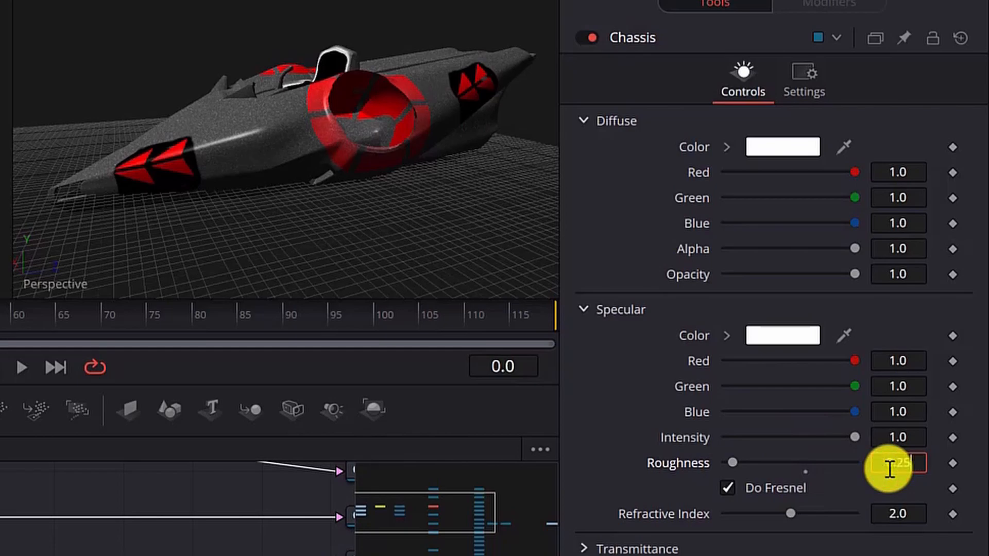
key(Tab)
drag(397, 192, 87, 180)
drag(740, 460, 746, 461)
mouse_move(267, 191)
mouse_down()
mouse_move(146, 200)
mouse_move(255, 207)
mouse_move(273, 189)
mouse_up()
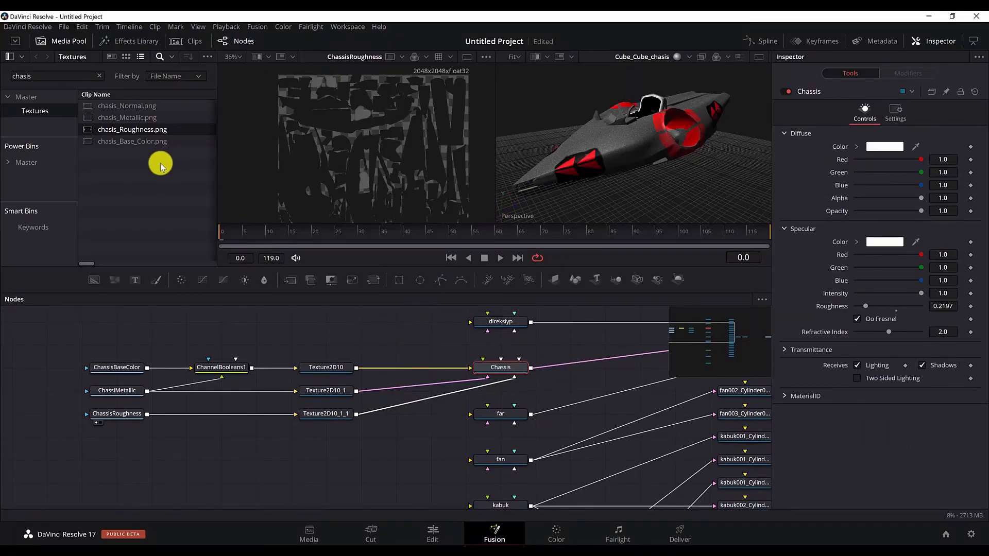
- Add chasis_Normal.png to the node graph below ChassisRoughness and rename its node ChassisNormal
drag(146, 107, 119, 439)
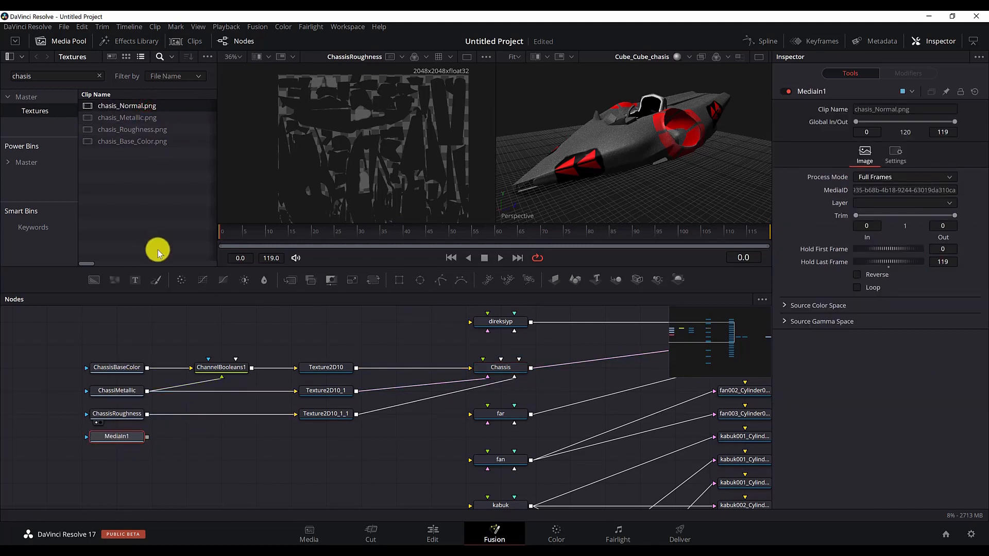
click(123, 435)
key(F2)
text(Ch)
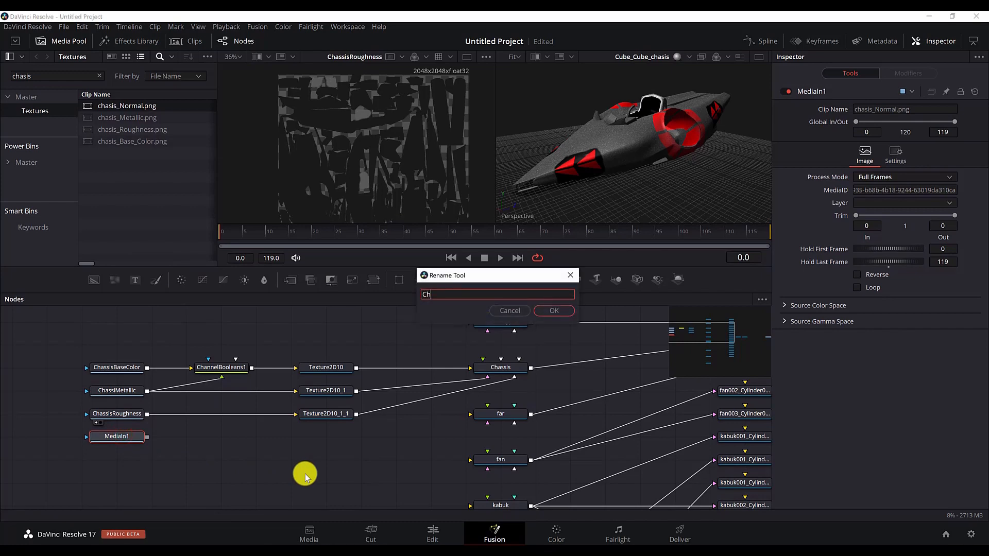
text(assis-Normal)
key(Return)
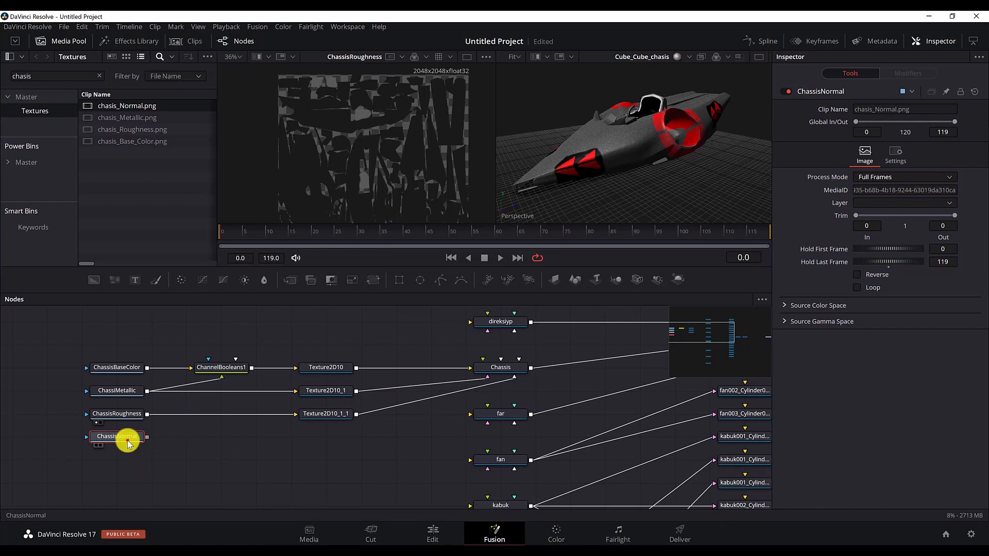
- Add a BumpMap (3Bu) node fed by ChassisNormal, in line below Texture2D10_1_1
key(shift+space)
text(bump)
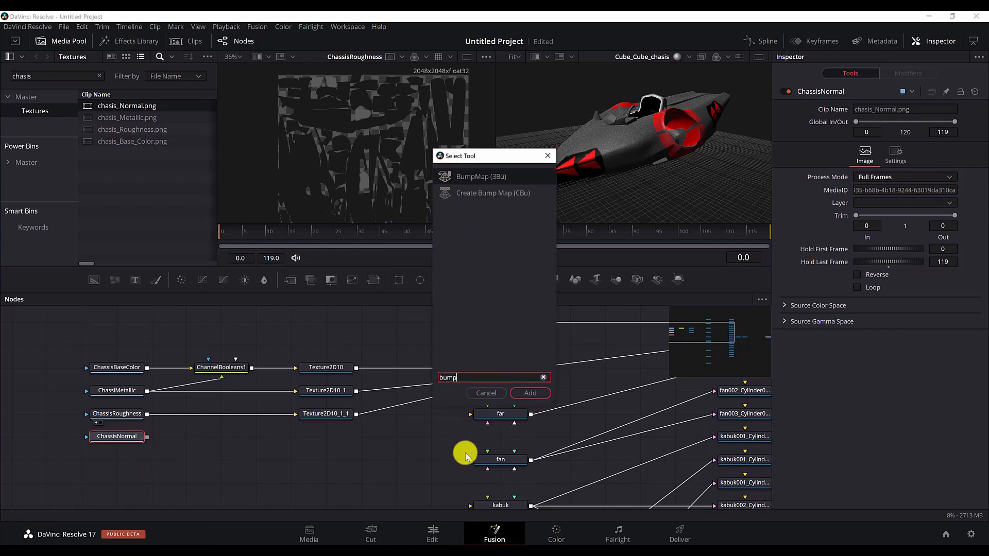
key(Return)
- Display the ChassisNormal texture in the first viewer and examine its ribbed panel details up close
key(1)
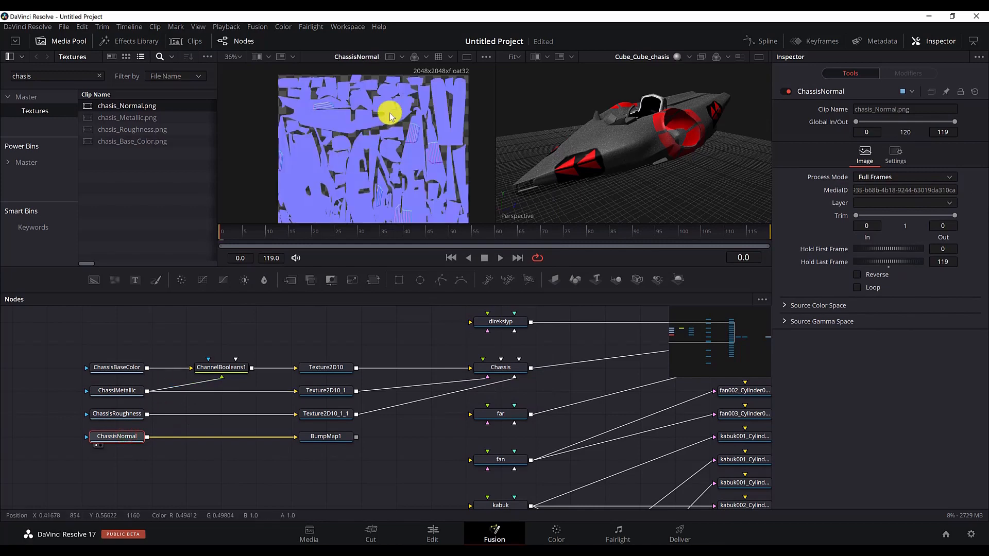
scroll(429, 133, up, 2)
scroll(434, 135, up, 5)
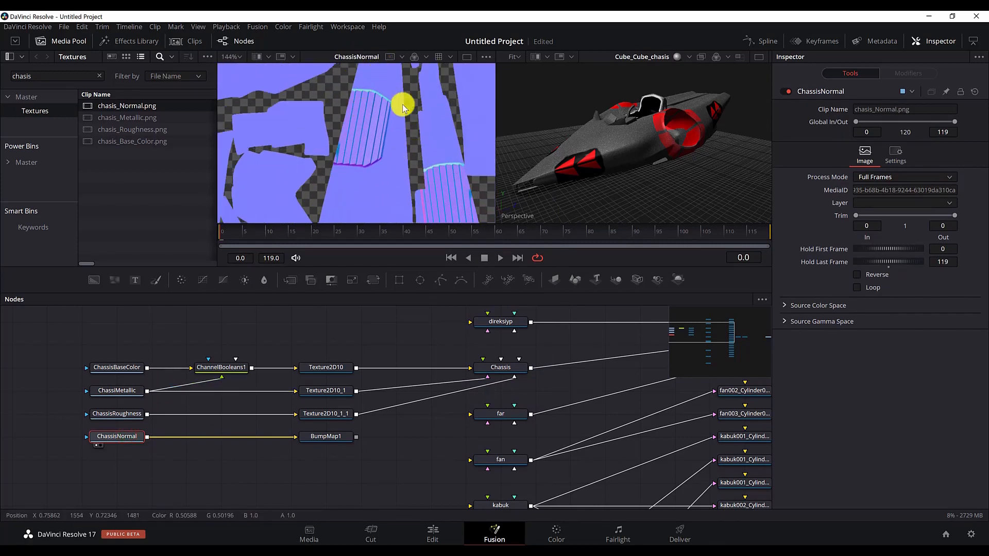
scroll(399, 110, up, 1)
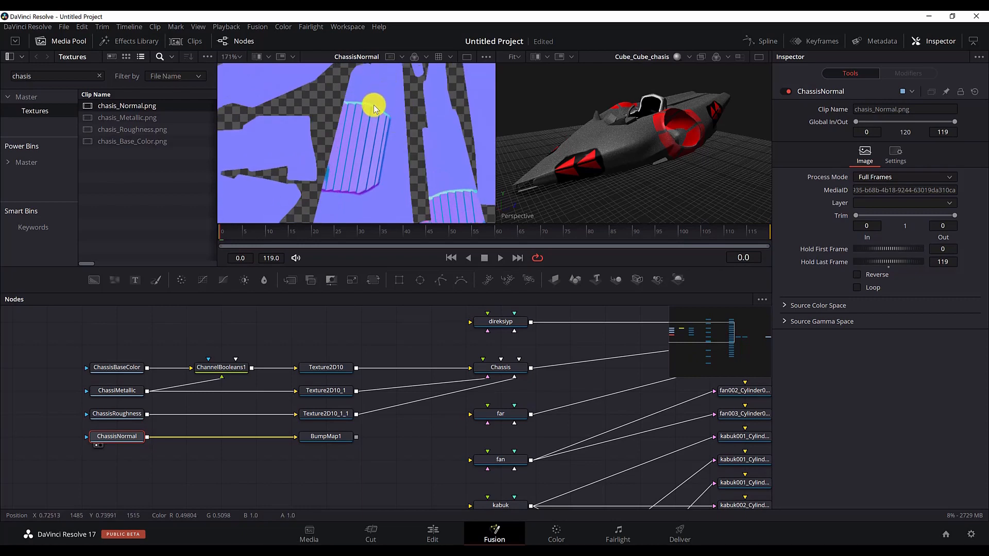
scroll(378, 129, down, 1)
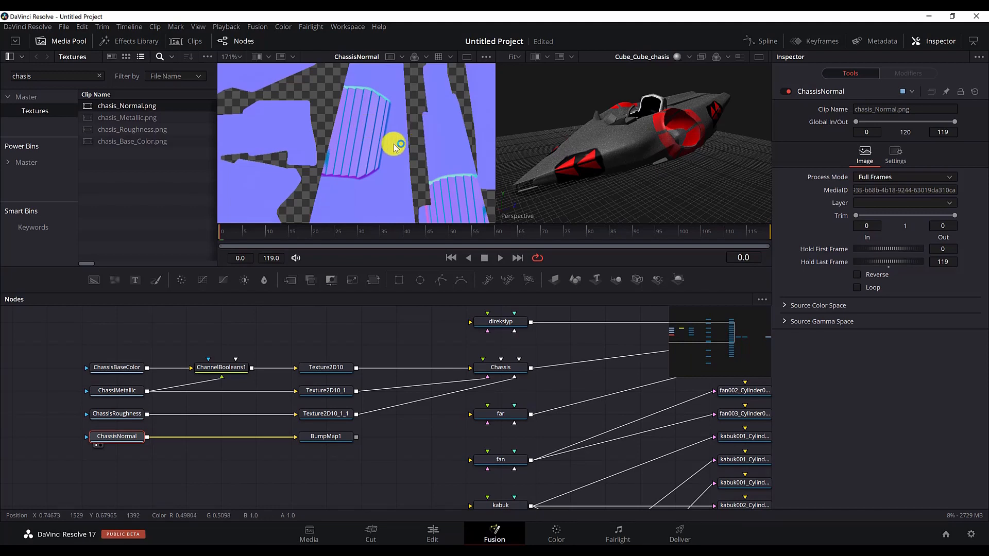
- Set BumpMap1's source image type to Bumpmap and inspect its material sphere in the first viewer
click(325, 436)
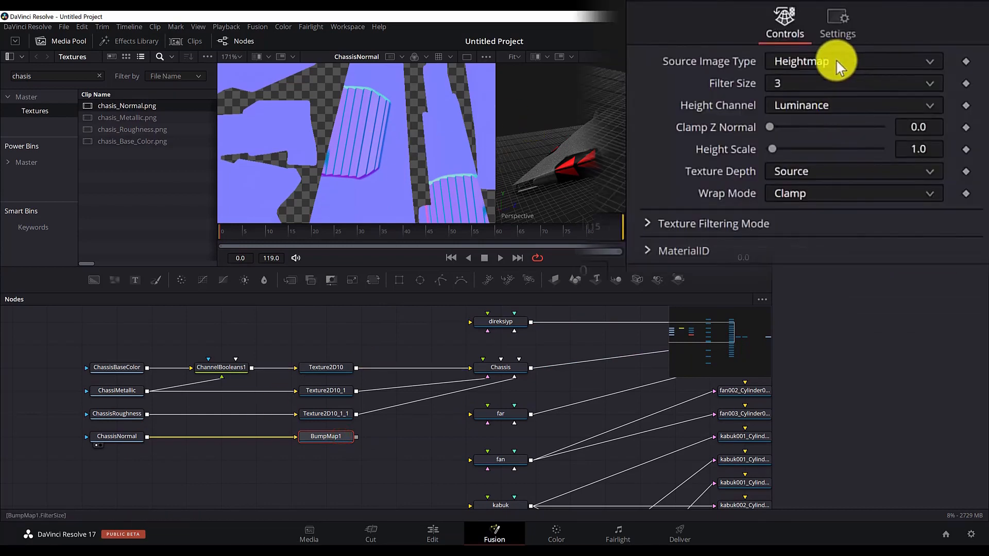
click(877, 64)
click(793, 102)
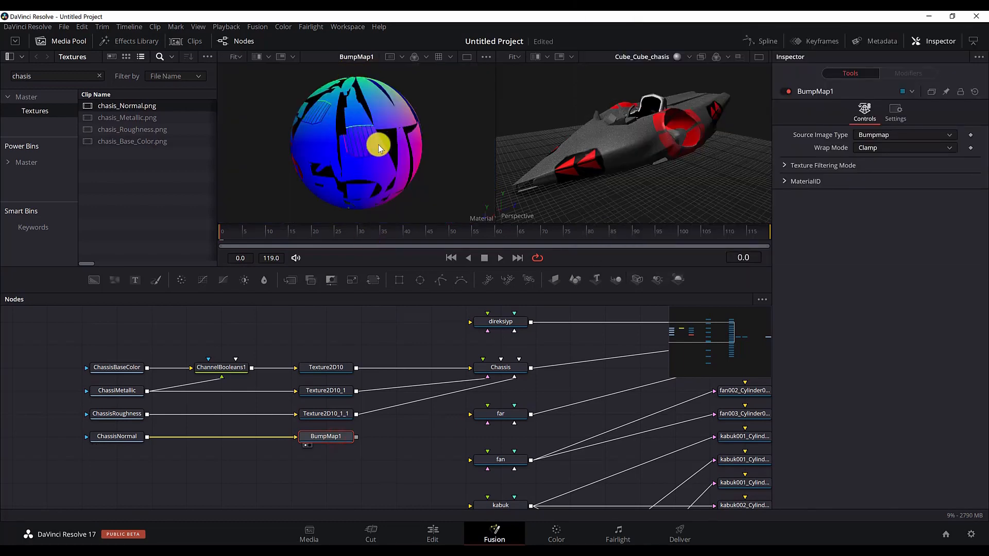
drag(379, 140, 584, 168)
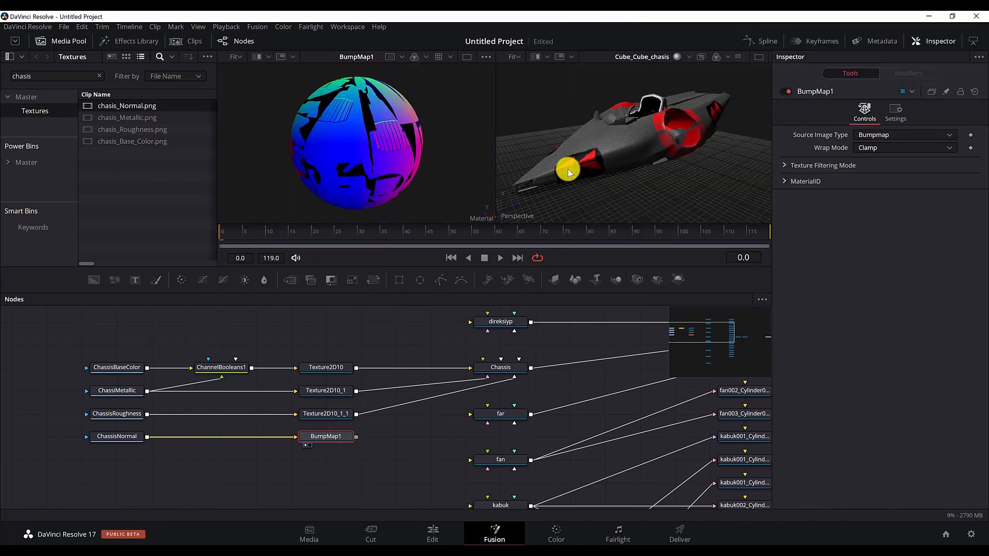
- Connect BumpMap1 to the Chassis material's bump map input and inspect the relief around the spacecraft's front vents
drag(356, 438, 494, 371)
click(525, 432)
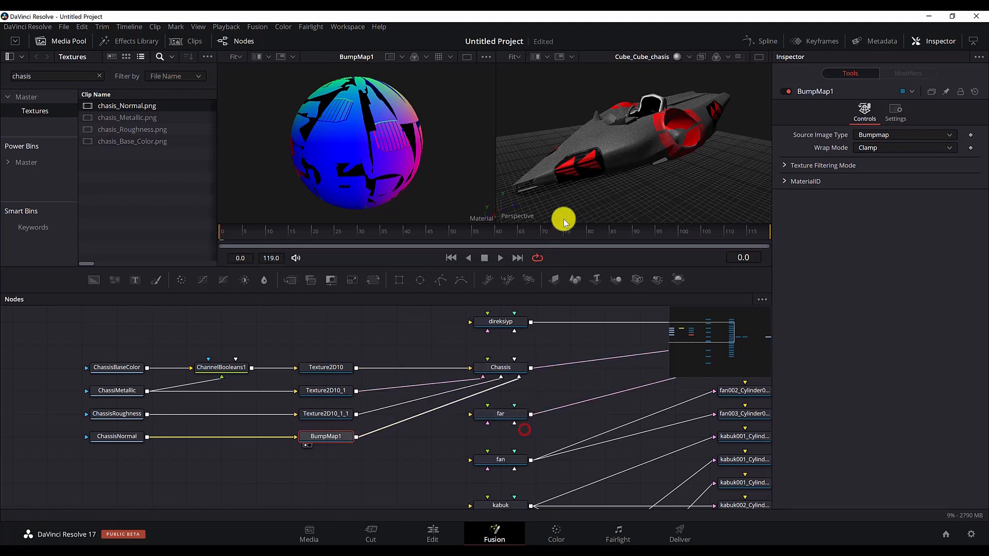
scroll(583, 166, up, 3)
scroll(554, 177, down, 2)
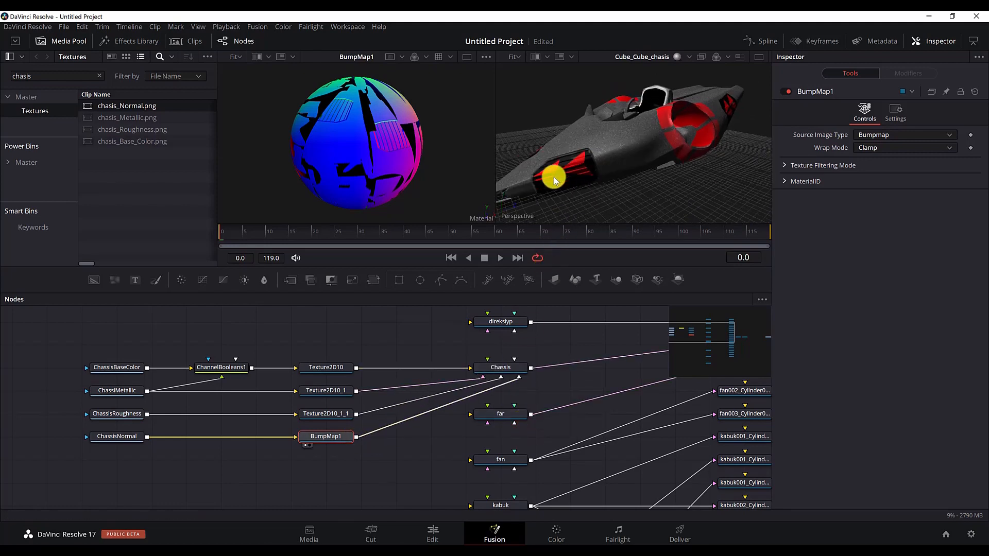
scroll(554, 177, up, 5)
scroll(581, 178, down, 3)
drag(697, 147, 529, 162)
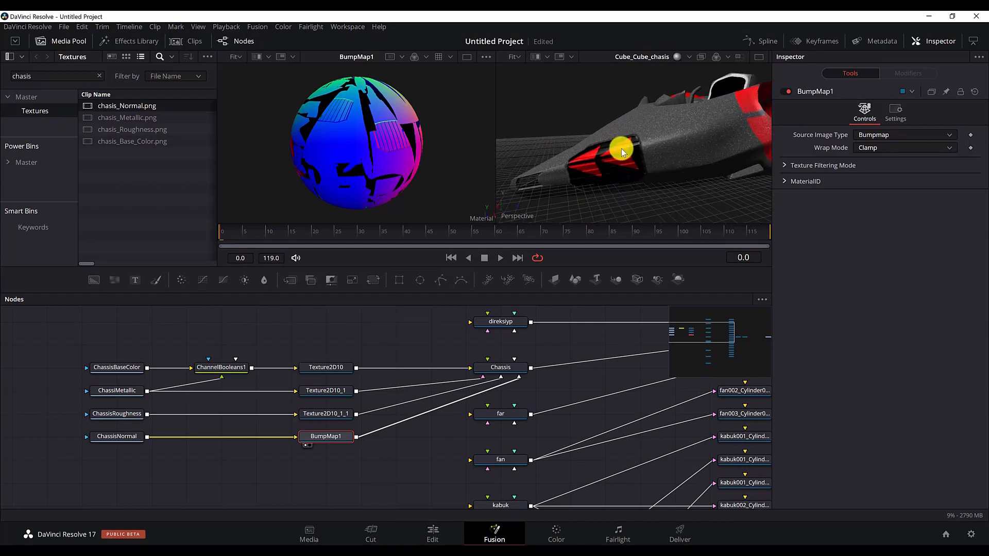
mouse_move(624, 161)
mouse_down()
mouse_move(581, 196)
mouse_move(697, 140)
mouse_move(610, 165)
mouse_move(659, 155)
mouse_up()
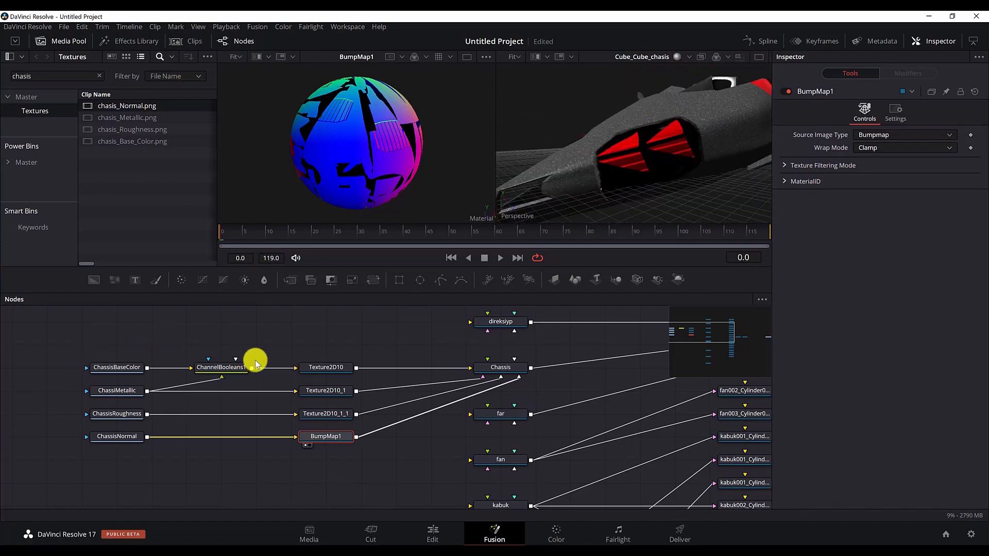
- Select the Chassis material with all its texture nodes and move the group away from the other material nodes
scroll(331, 442, down, 3)
drag(144, 369, 394, 453)
ctrl+click(453, 393)
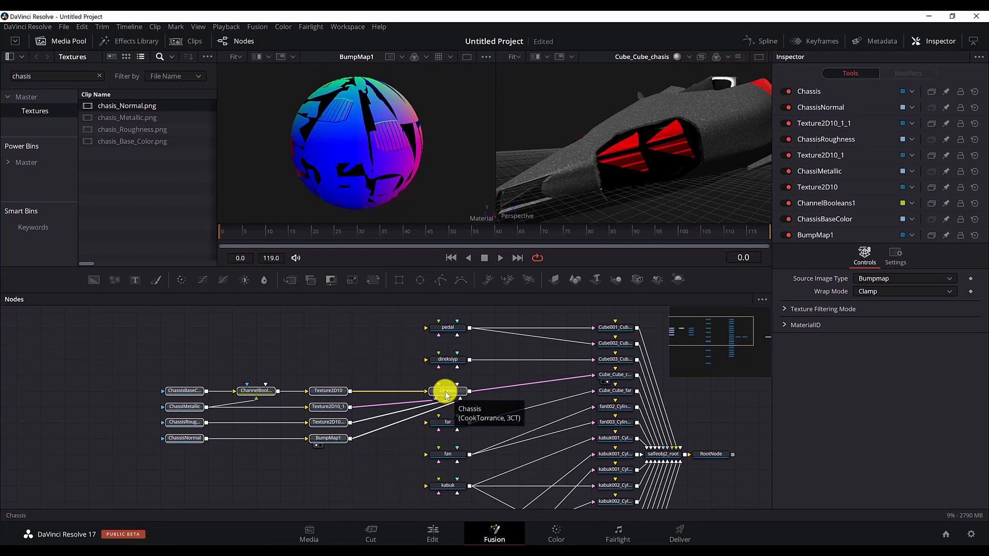
drag(448, 392, 332, 374)
scroll(337, 364, left, 5)
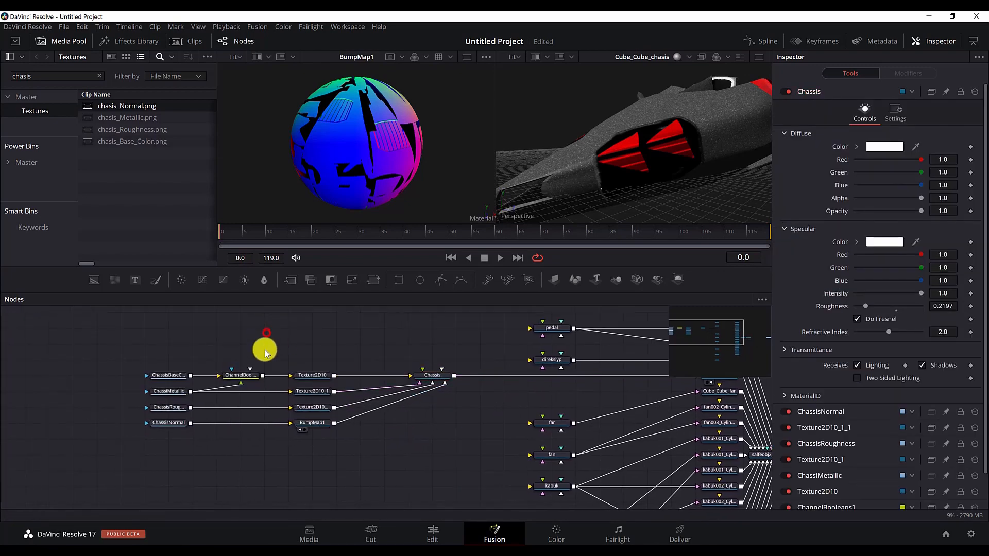
- Add an Underlay to the node graph near the chassis nodes
scroll(264, 347, up, 2)
key(shift+space)
text(bump)
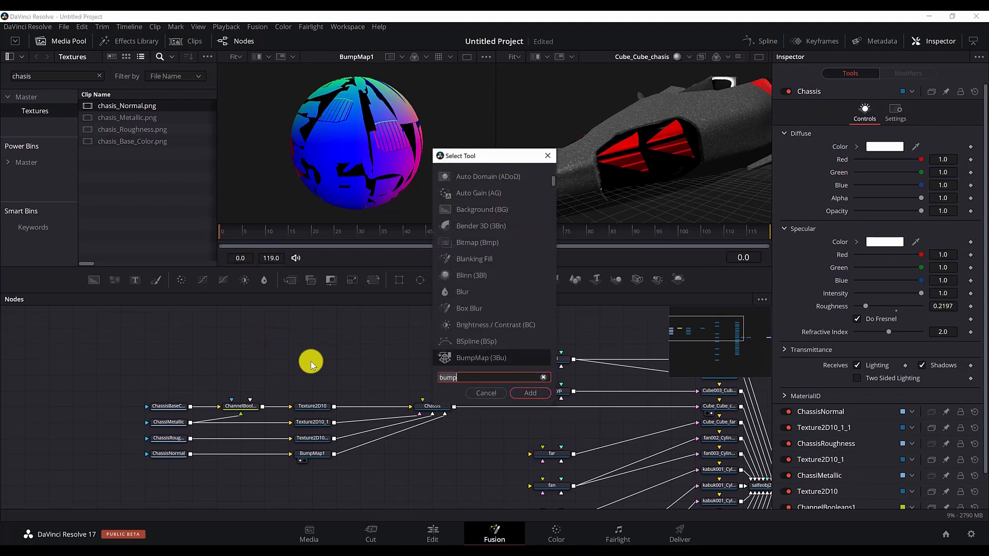
key(BackSpace)
key(BackSpace)
key(BackSpace)
key(BackSpace)
text(unde)
key(Return)
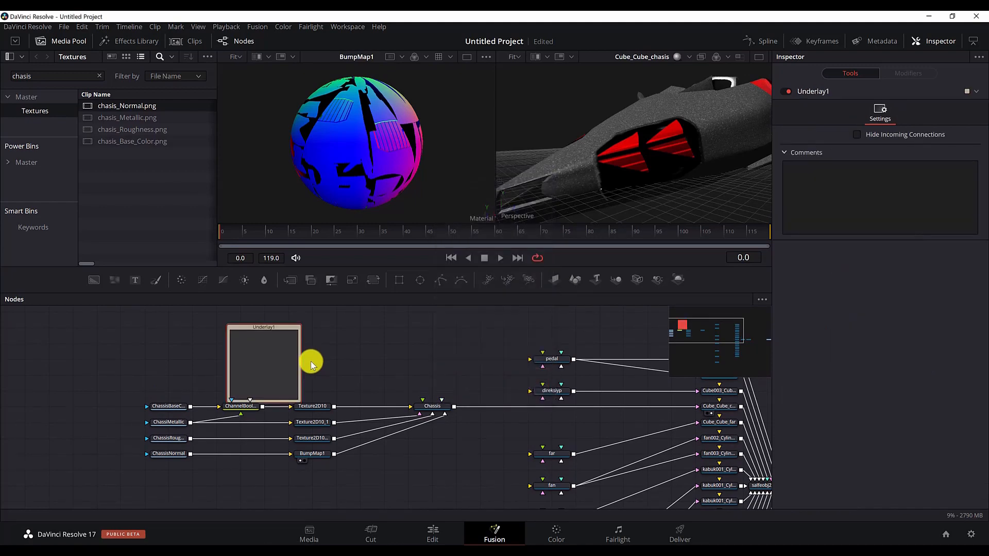
- Position and stretch the underlay to enclose the Chassis material and all its texture nodes, and shift the whole group slightly
drag(249, 327, 153, 358)
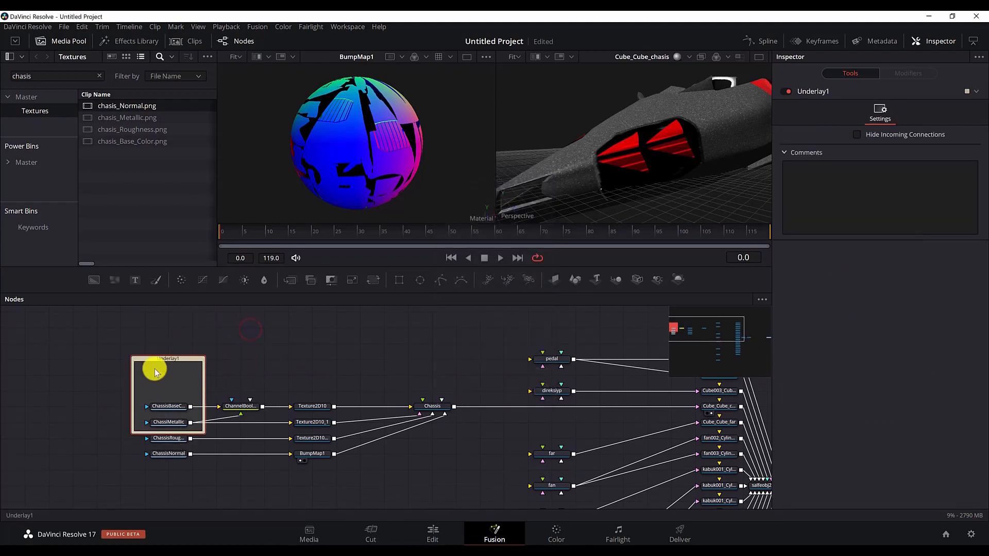
drag(204, 434, 471, 486)
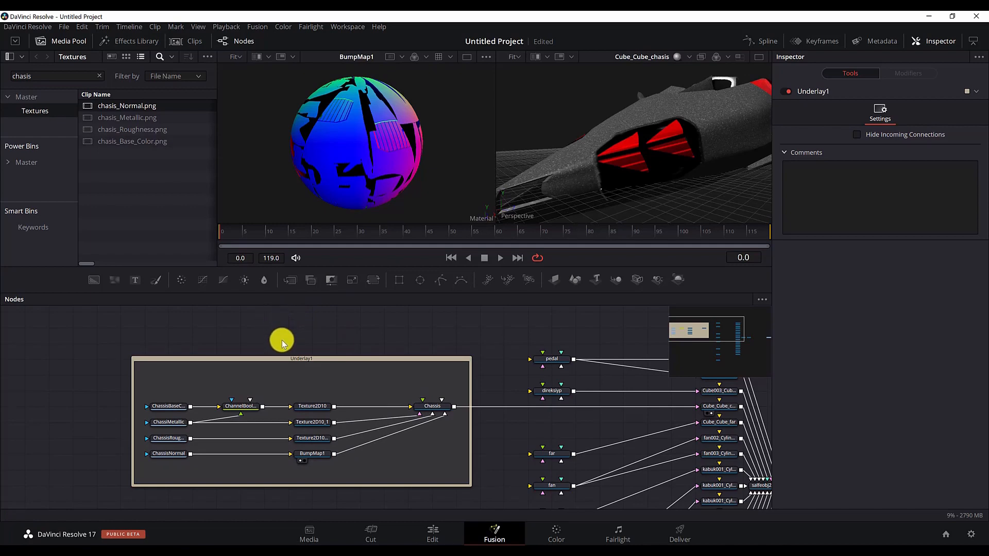
drag(278, 363, 259, 357)
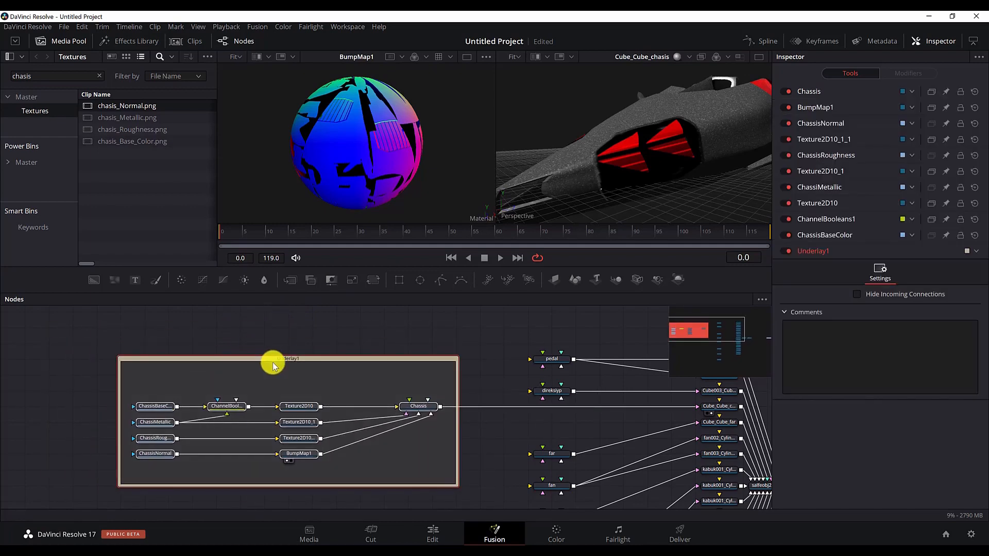
click(307, 339)
click(296, 361)
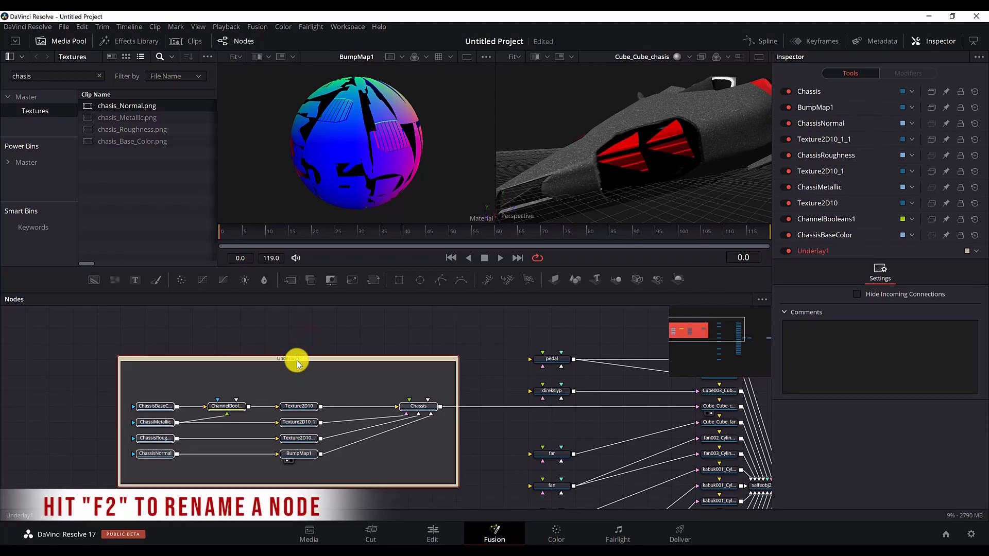
key(F2)
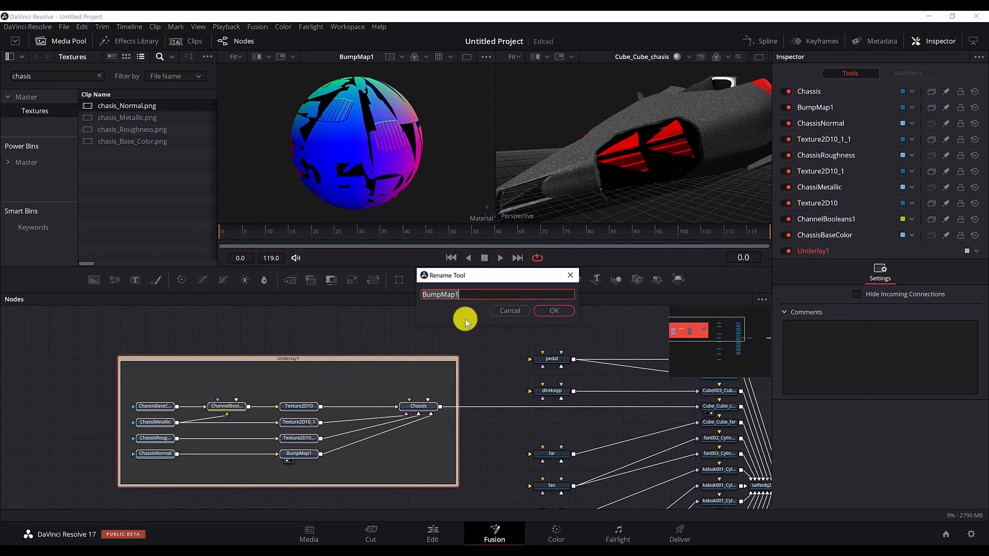
click(502, 312)
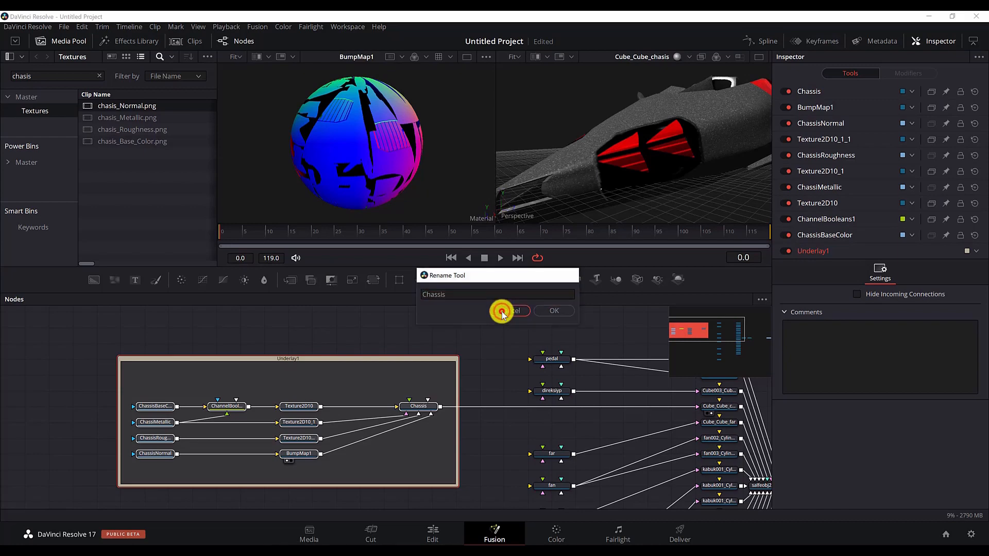
click(502, 311)
click(502, 312)
click(502, 312)
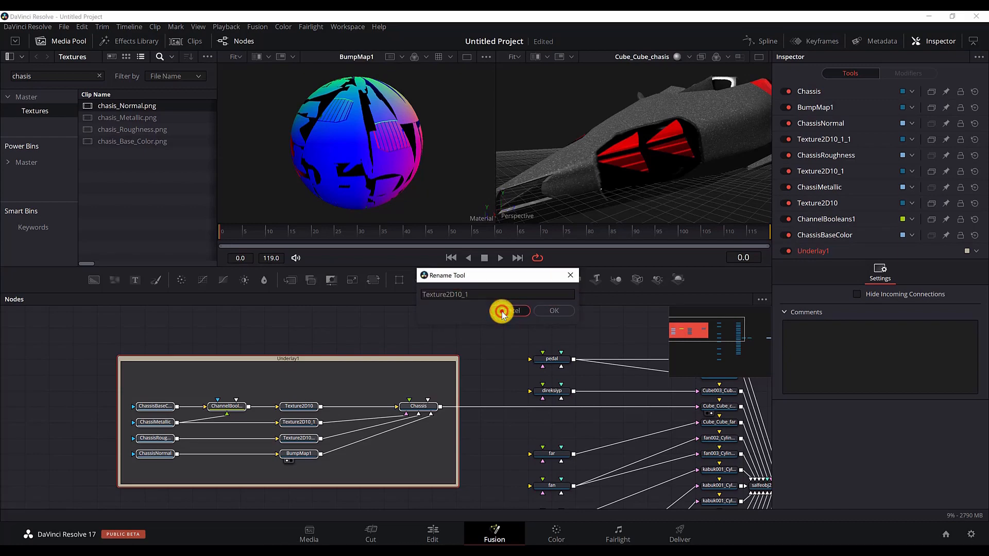
click(502, 312)
click(502, 312)
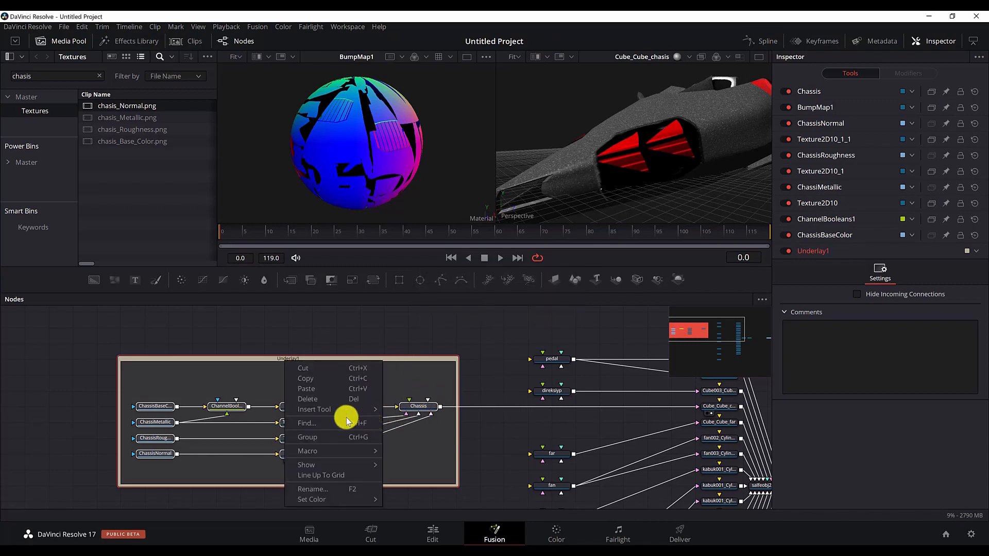
- Rename the underlay around the chassis nodes to Chassis-underlay and move it with its nodes farther from the other materials
click(295, 333)
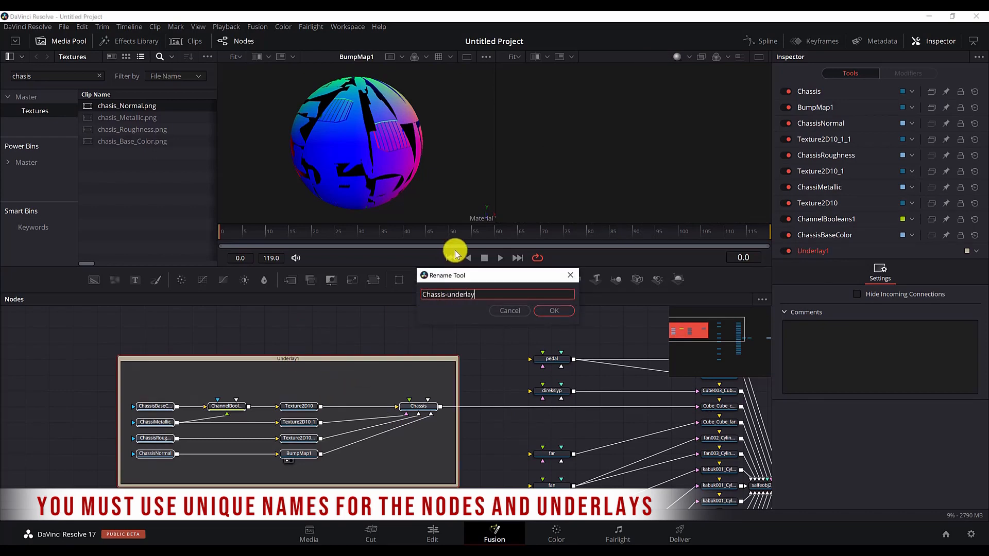
key(Return)
drag(374, 360, 334, 359)
- Move the fan material node out of the material column into the free space below the chassis underlay
scroll(505, 379, down, 5)
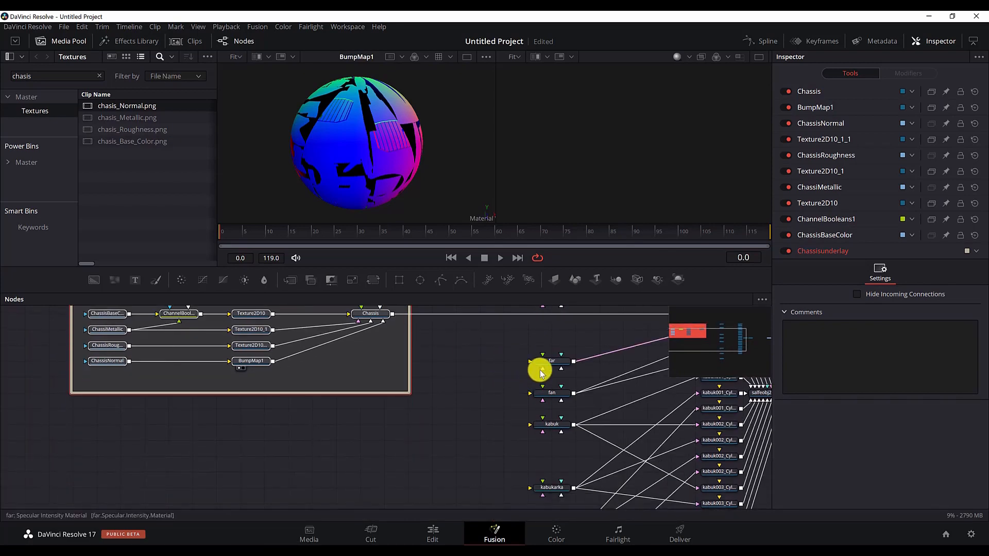
drag(546, 396, 379, 427)
drag(473, 453, 295, 490)
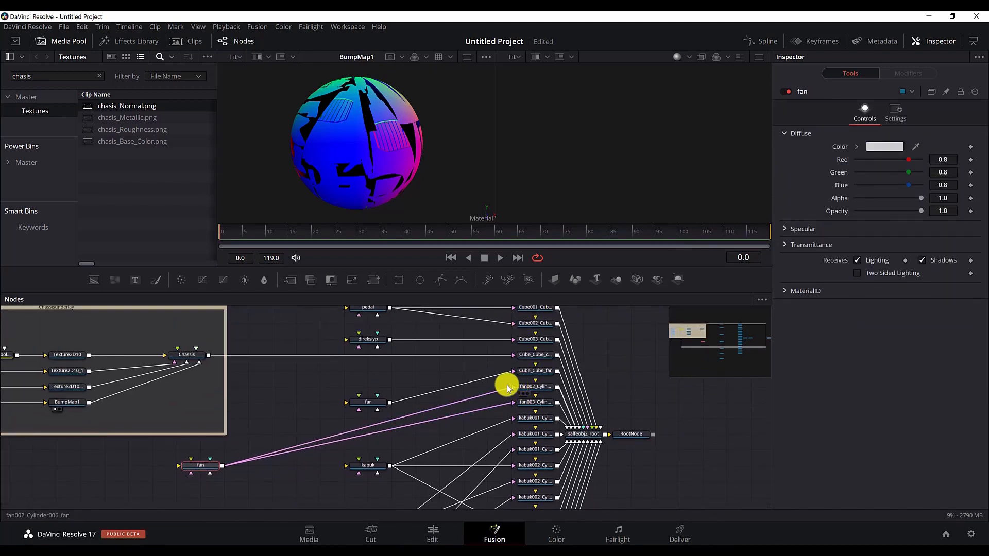
drag(239, 479, 422, 431)
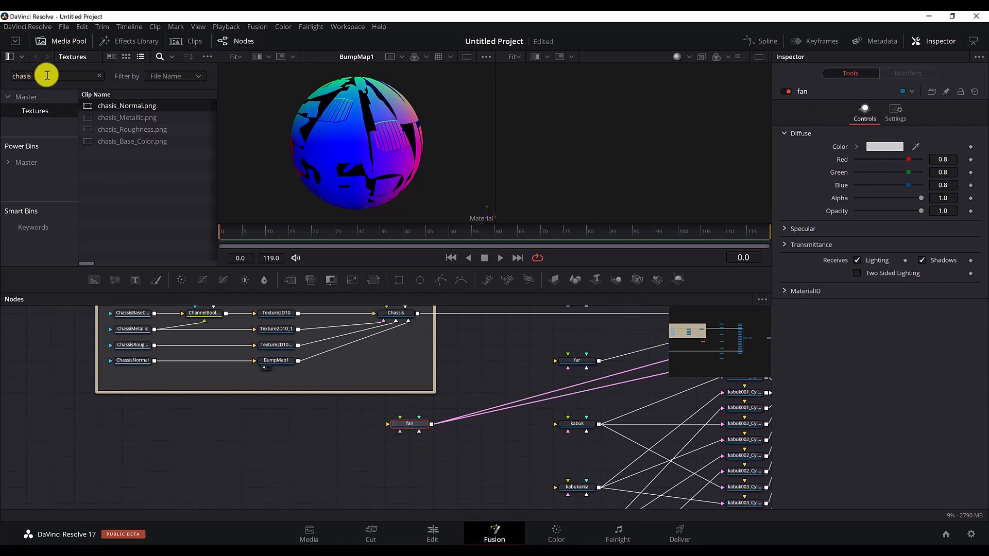
- Filter the Textures bin for "fan" and delete fan_Normal_DirectX.png and fan_Height.png from it
click(89, 77)
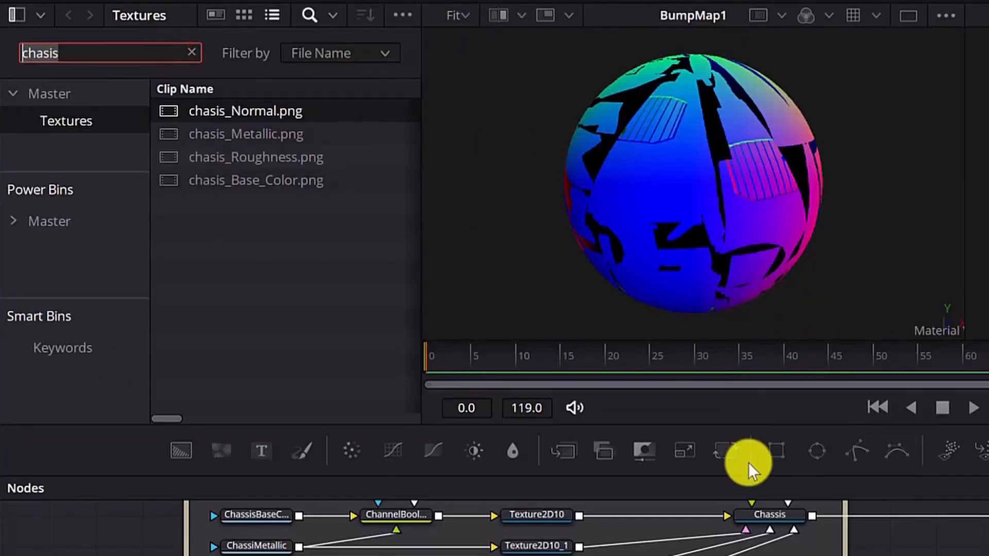
text(fan)
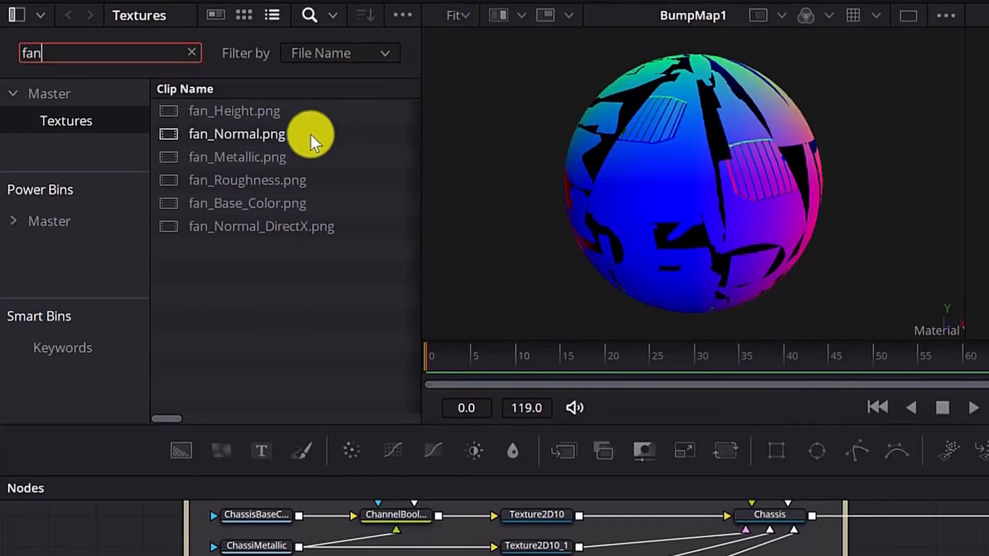
click(285, 229)
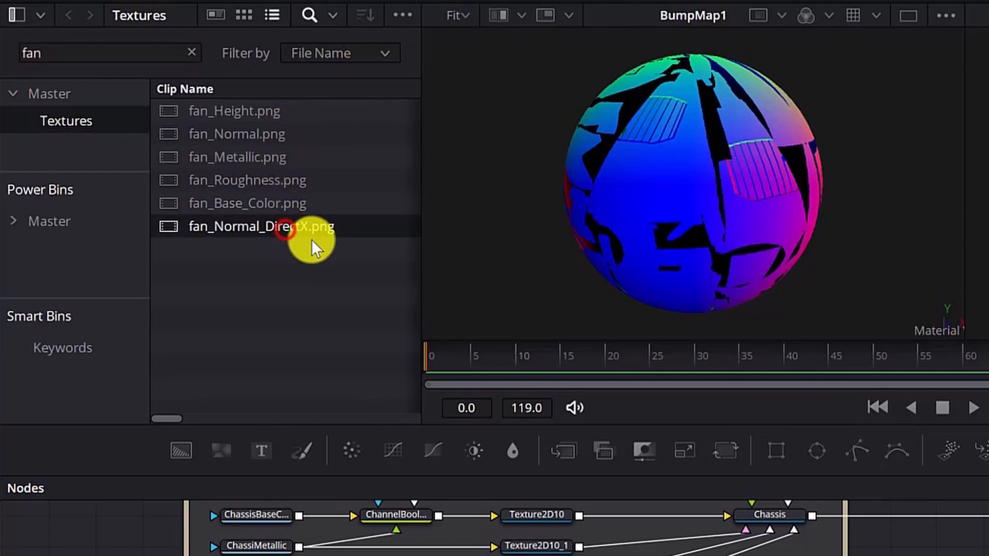
key(Delete)
click(262, 111)
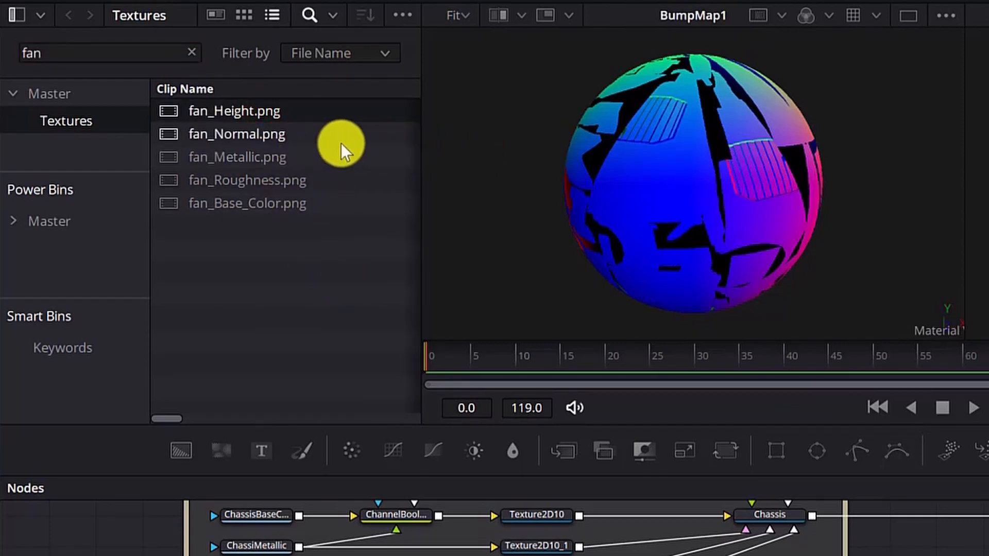
key(Delete)
- Add the fan base color, metallic, roughness and normal images to the node graph, stacked in that order below the chassis underlay
drag(264, 181, 240, 555)
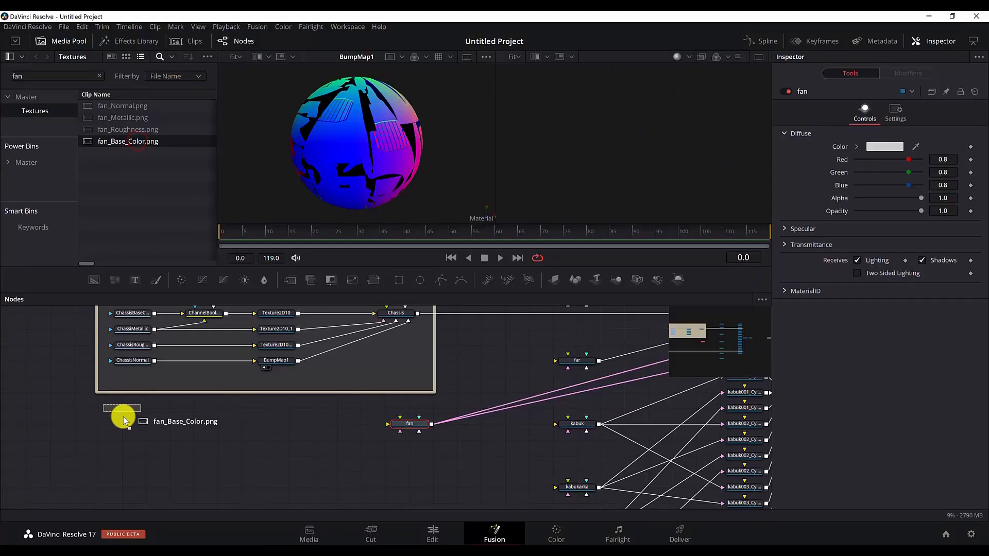
drag(124, 420, 124, 419)
drag(139, 123, 119, 427)
drag(138, 129, 119, 440)
drag(138, 106, 123, 453)
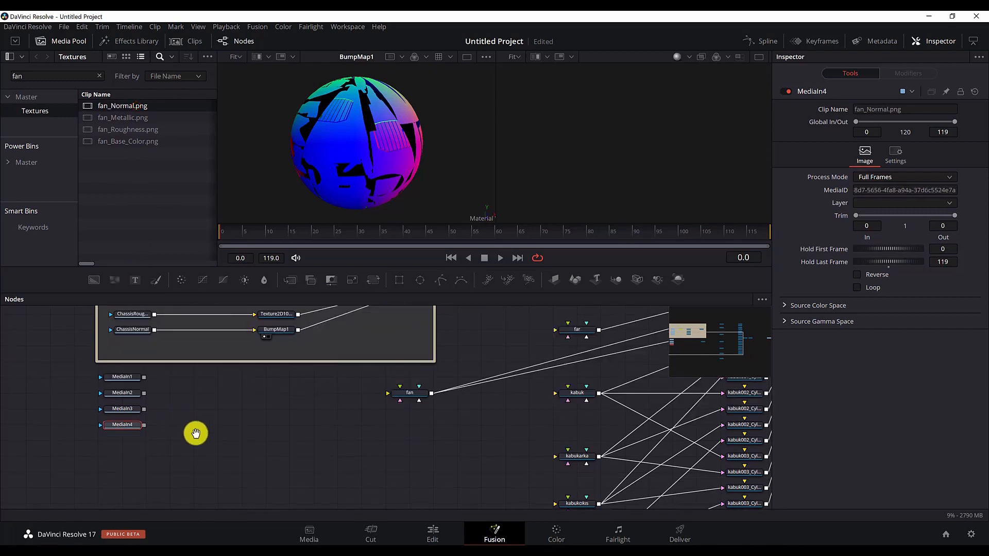
- Rename the fan base color image node to FansBaseColor and the metallic one to FanMetallic
click(256, 385)
key(F2)
text(FansBaseColor)
key(Return)
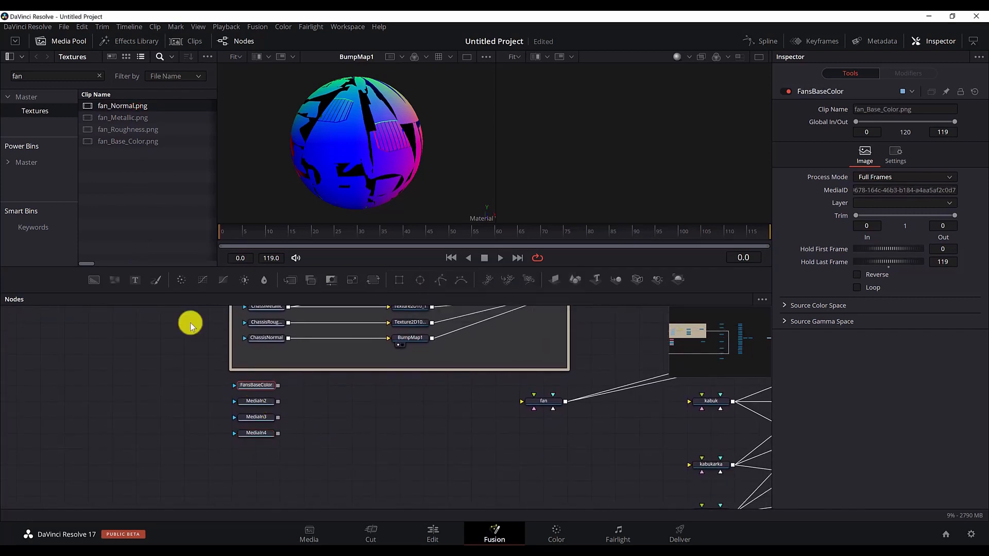
click(256, 401)
key(F2)
text(FanMetallic)
key(Return)
- Rename the fan roughness image node to FanRoughness and the normal one to FanNormal
text(s)
key(Return)
click(256, 433)
key(F2)
text(FanNormal)
key(Return)
- Paste three copies of Texture2D10, fed by FansBaseColor, FanMetallic and FanRoughness, each in line with its source
scroll(361, 422, up, 3)
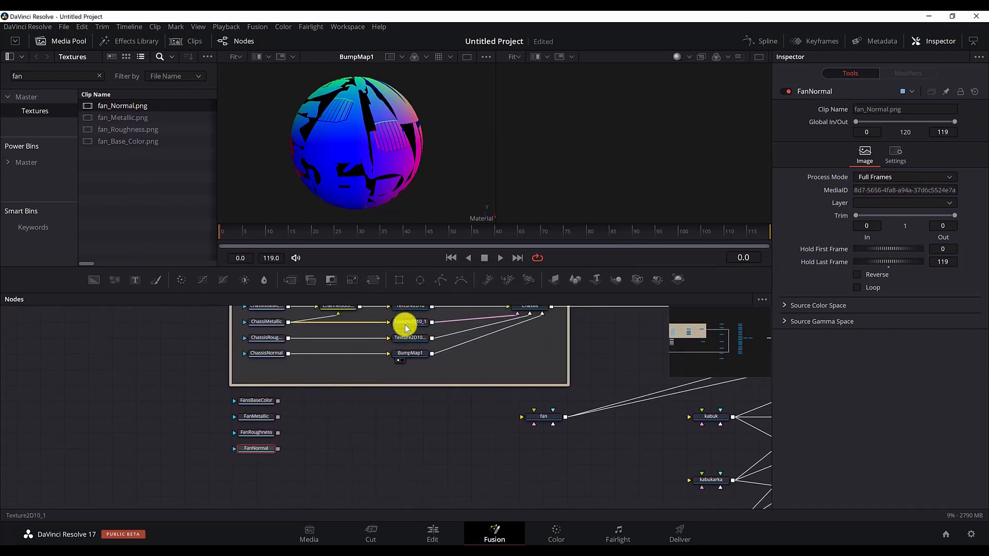
click(414, 336)
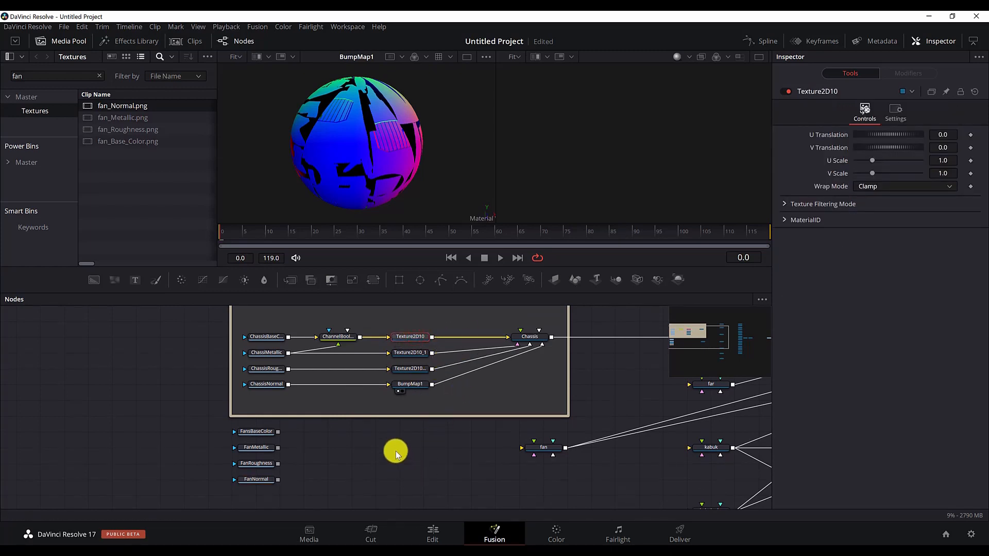
click(362, 450)
key(ctrl+v)
drag(357, 448, 324, 449)
click(376, 436)
key(ctrl+v)
drag(278, 448, 329, 464)
click(383, 449)
key(ctrl+v)
scroll(339, 461, up, 2)
scroll(339, 456, down, 2)
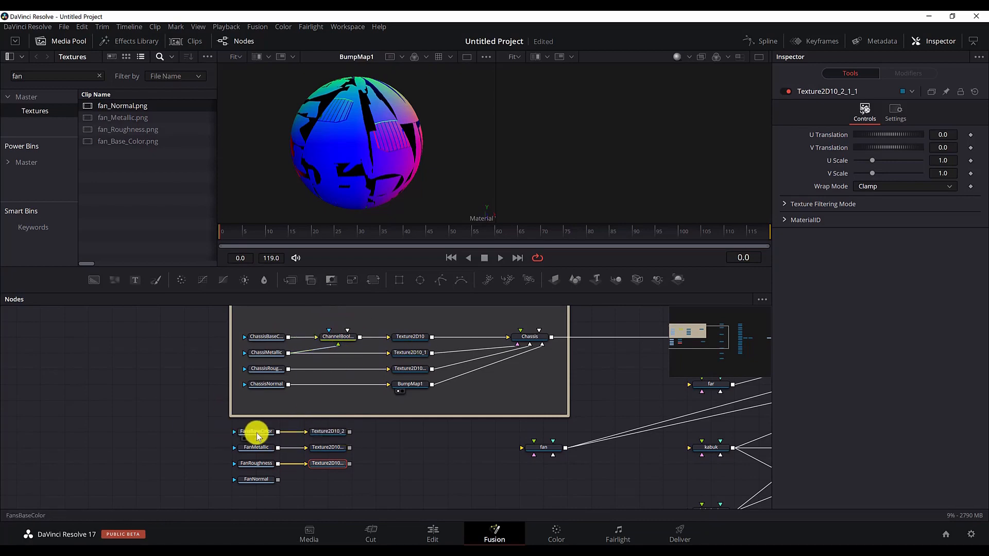
- Display FansBaseColor in the first viewer and the fan002_Cylinder006_fan mesh in the second, bringing the fan fully into view
drag(258, 435, 364, 161)
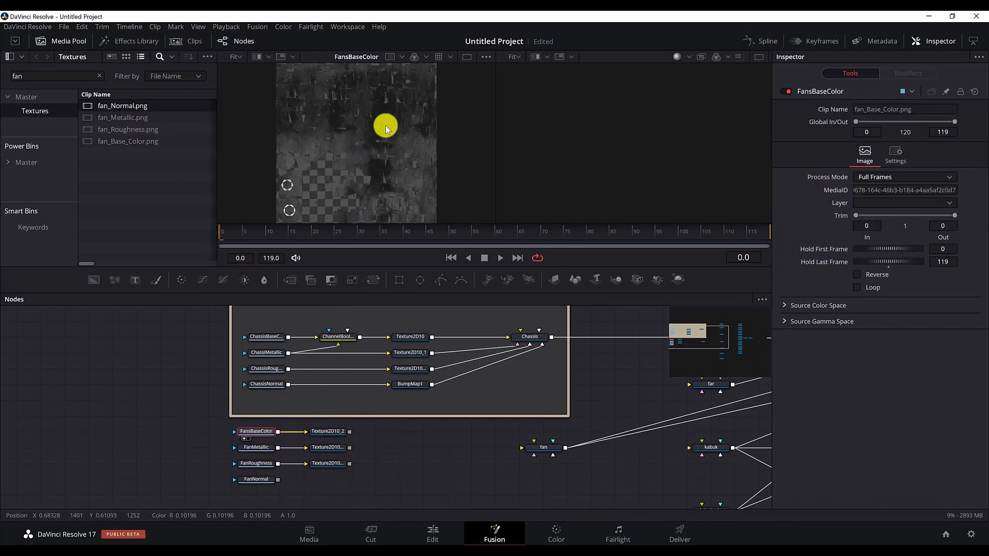
drag(585, 474, 139, 474)
drag(602, 374, 640, 198)
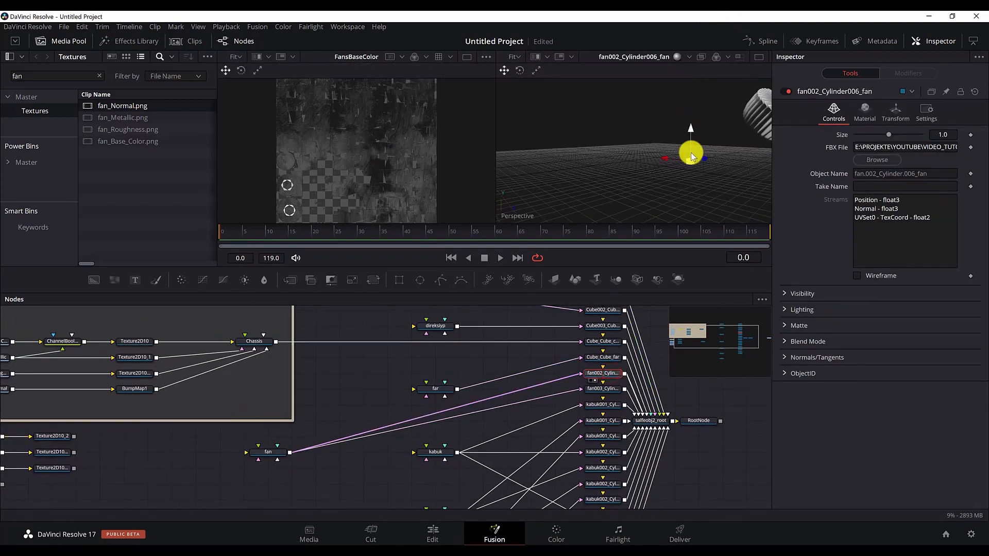
drag(691, 154, 585, 197)
- Connect Texture2D10_2 to the fan material's diffuse color input and inspect the textured fan from the front
drag(146, 468, 275, 430)
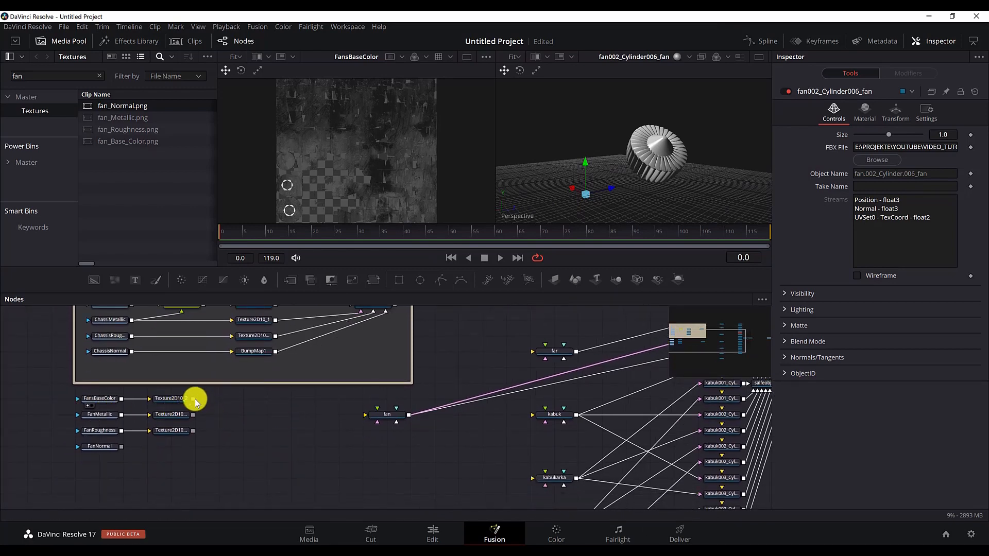
drag(193, 400, 395, 417)
click(417, 423)
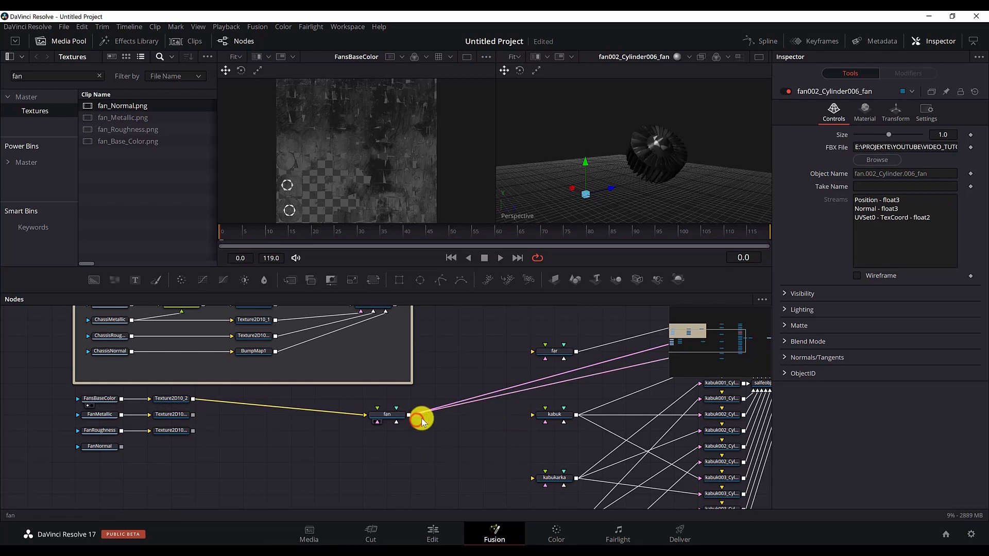
mouse_move(673, 179)
mouse_down()
mouse_move(536, 160)
mouse_move(653, 196)
mouse_move(672, 188)
mouse_up()
click(387, 415)
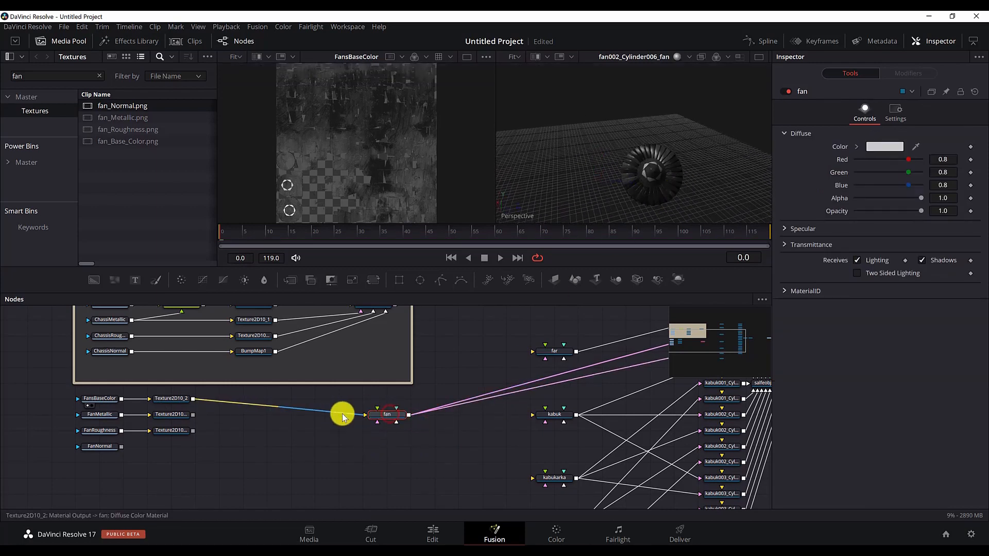
- Disconnect Texture2D10_2 from the old fan material and add a CookTorrance node beside it
drag(338, 414, 322, 416)
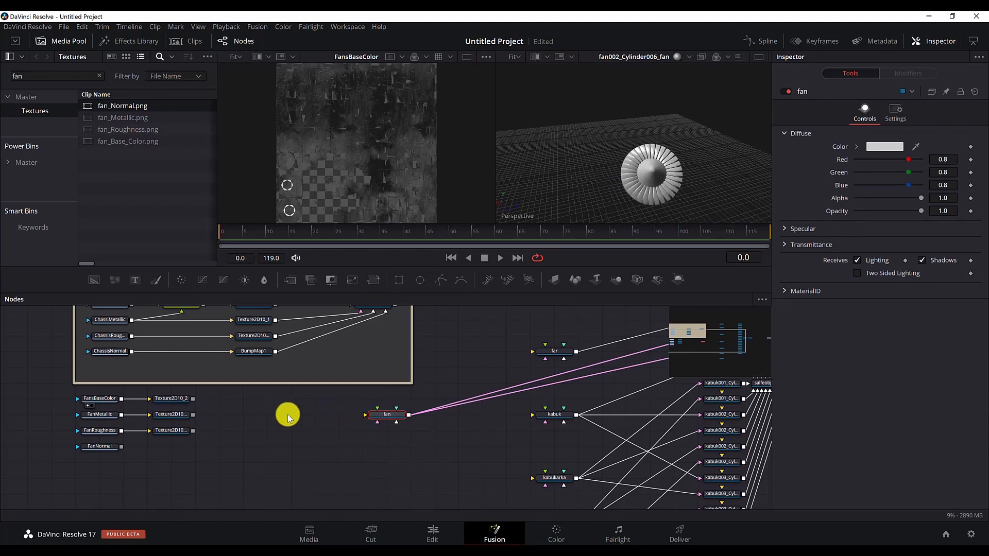
key(shift+space)
text(cpp)
key(BackSpace)
key(BackSpace)
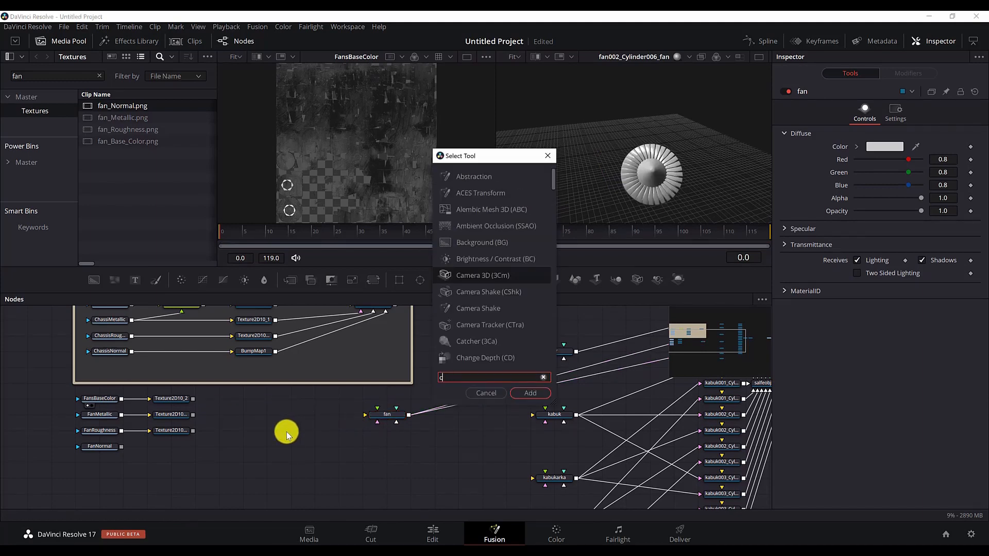
text(ook)
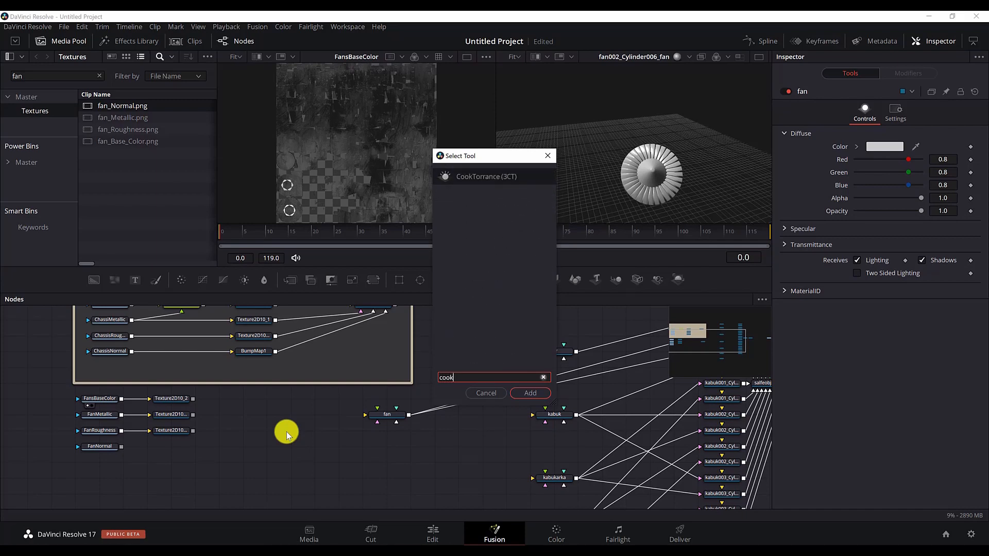
key(Return)
- Delete the old fan material node and rename the CookTorrance node to Fan
click(387, 414)
key(Delete)
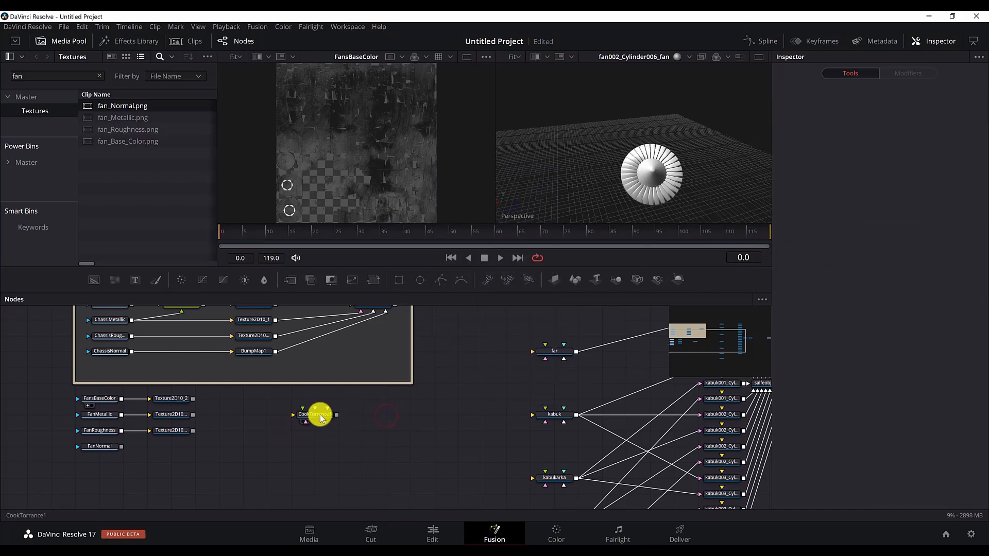
click(320, 413)
key(F2)
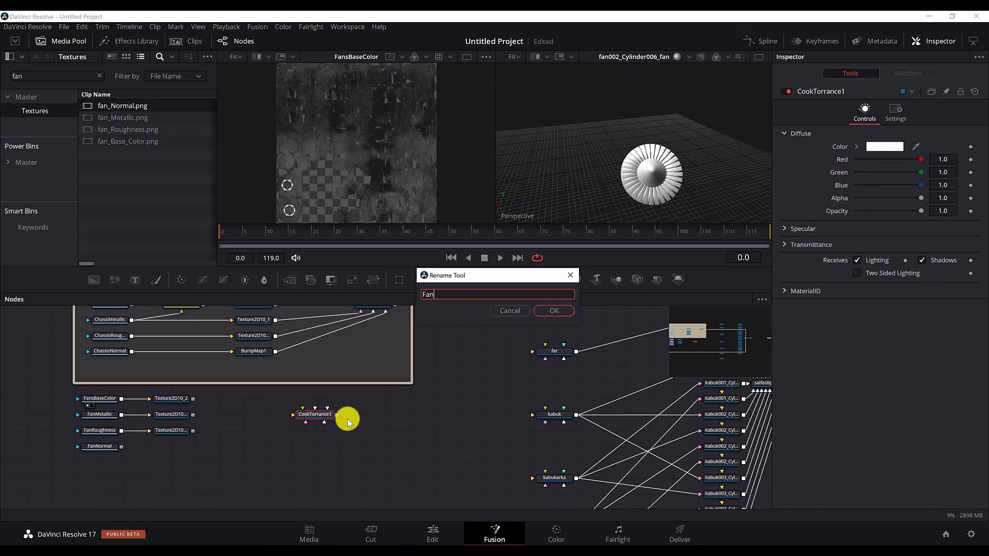
text(Fan)
key(Return)
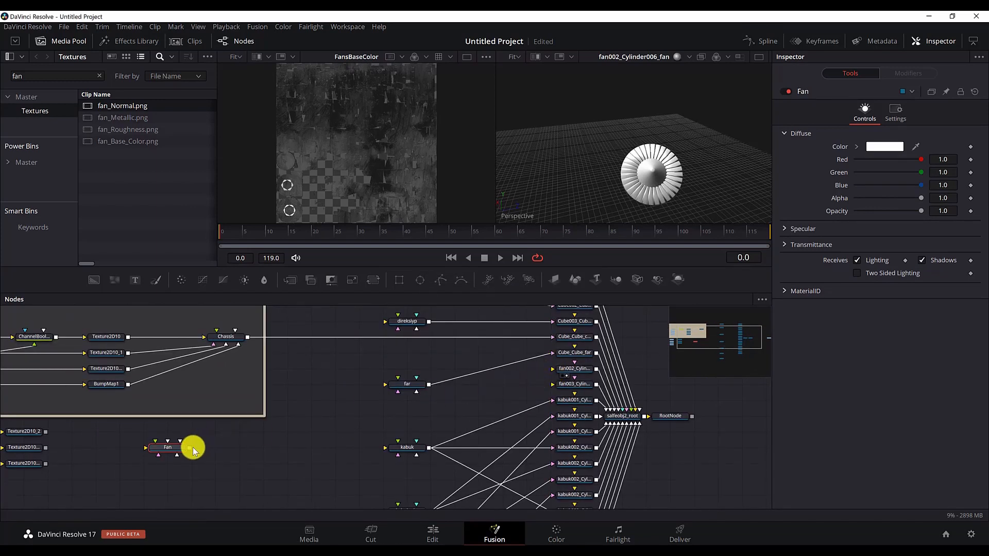
- Connect the Fan material's output to the fan002 and fan003 mesh nodes
drag(189, 448, 553, 369)
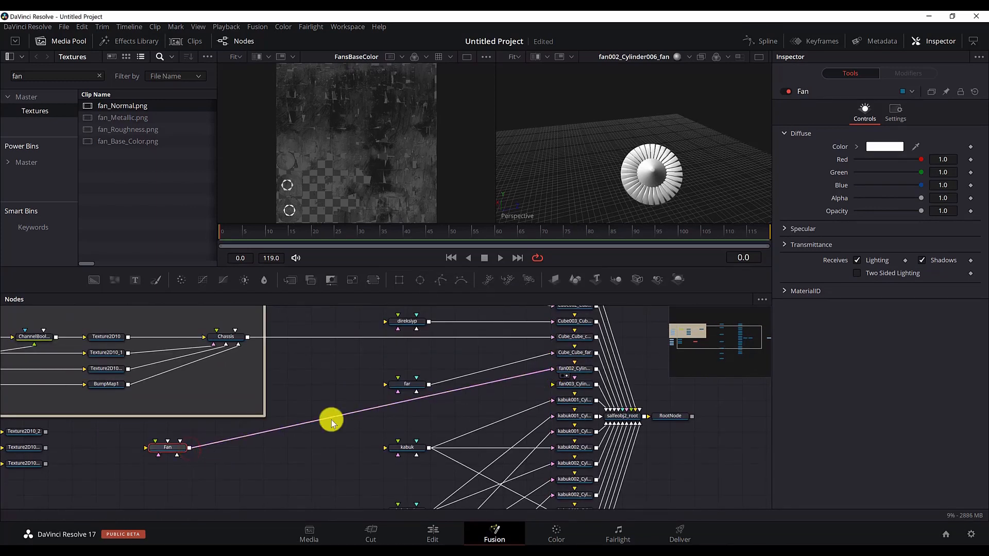
drag(189, 448, 553, 385)
drag(319, 438, 520, 414)
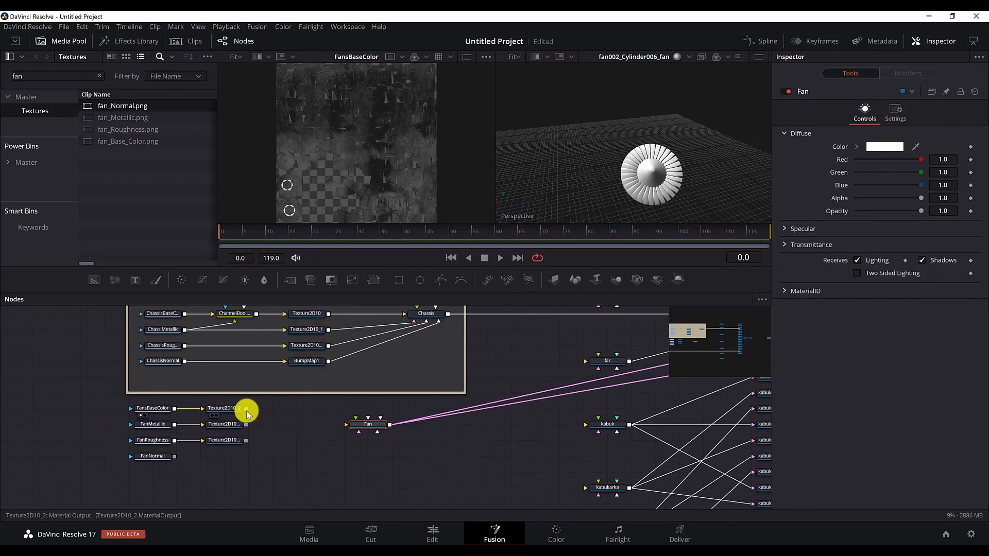
- Connect Texture2D10_2 to Fan's diffuse color and the FanMetallic texture to its specular intensity, displaying FanMetallic in the first viewer
drag(246, 410, 379, 424)
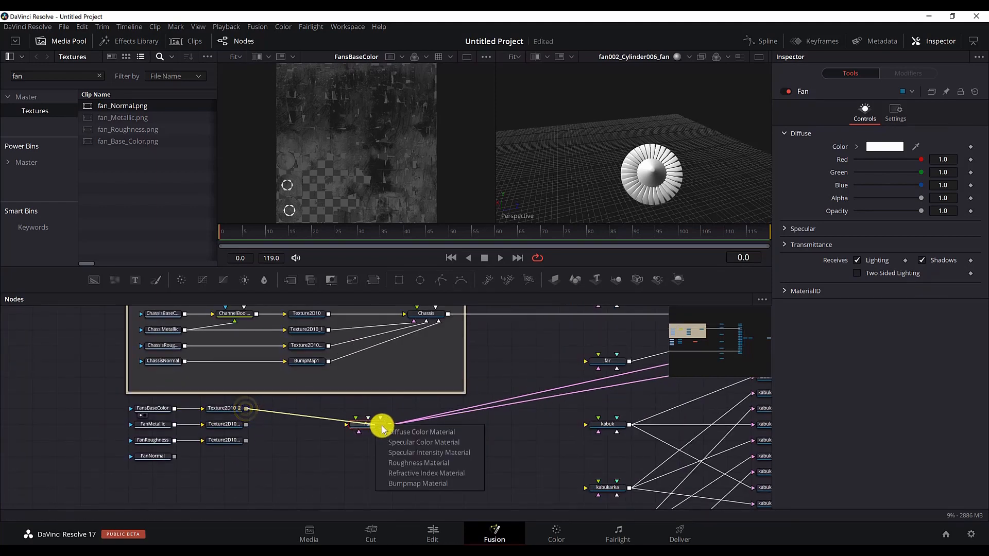
click(399, 431)
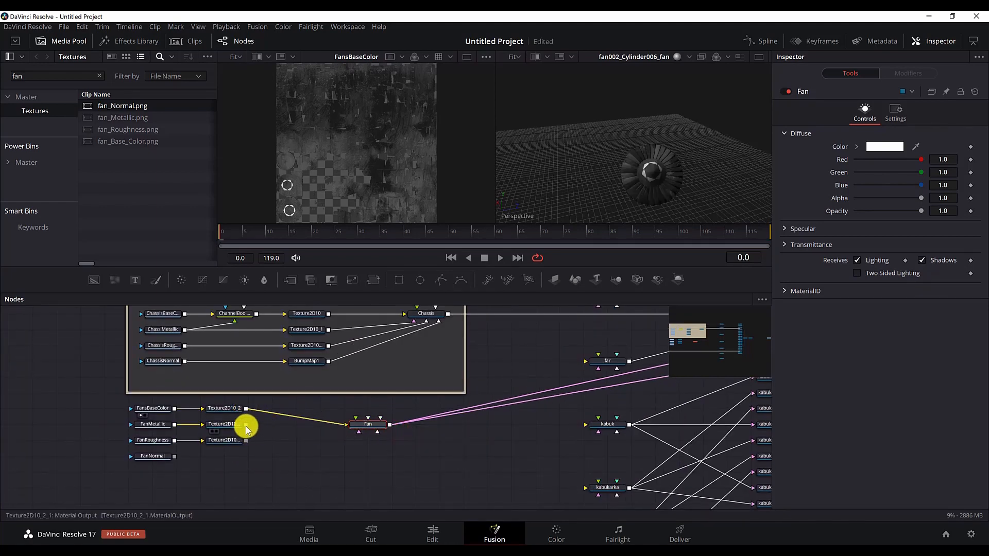
click(153, 424)
drag(246, 424, 367, 429)
click(415, 453)
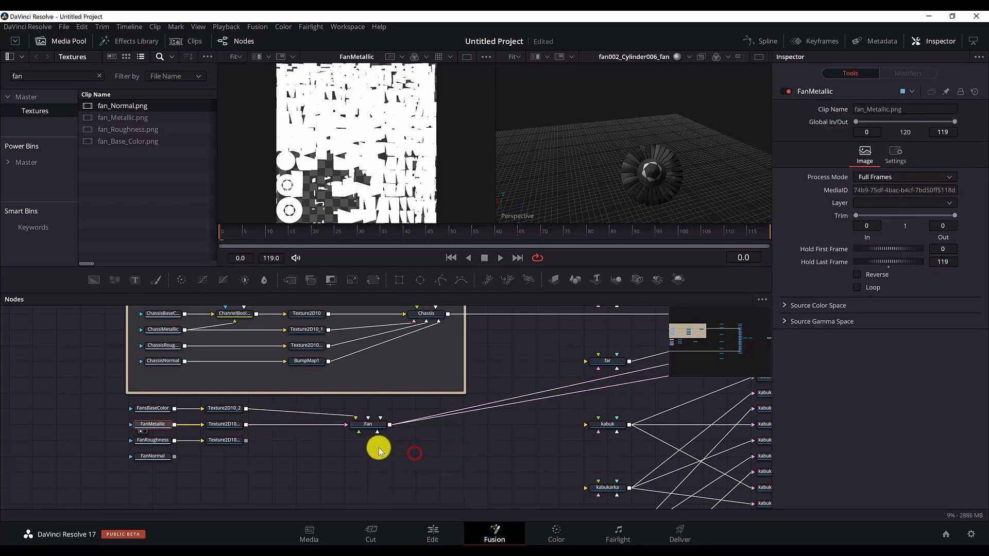
- Expand the Fan material's specular settings and try lowering the specular intensity
click(368, 425)
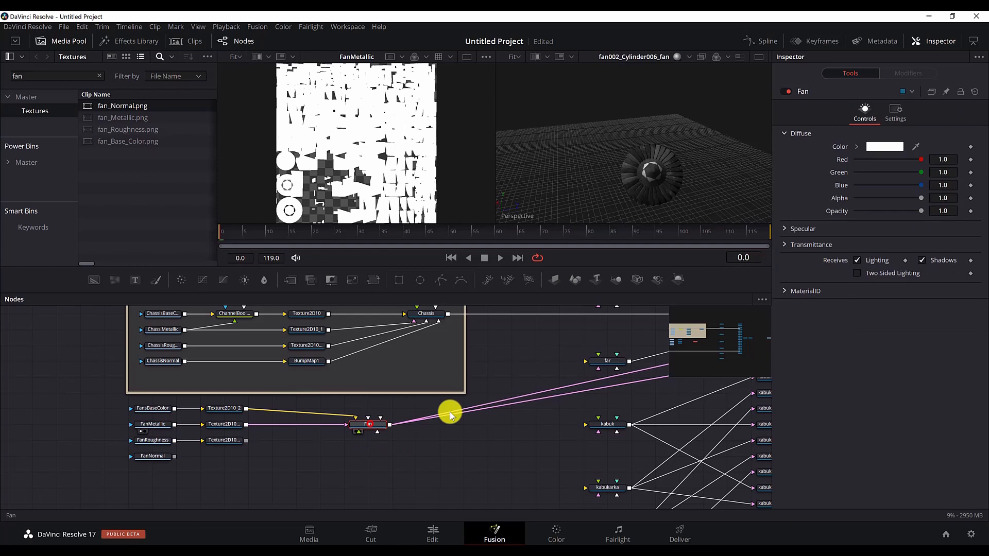
click(786, 228)
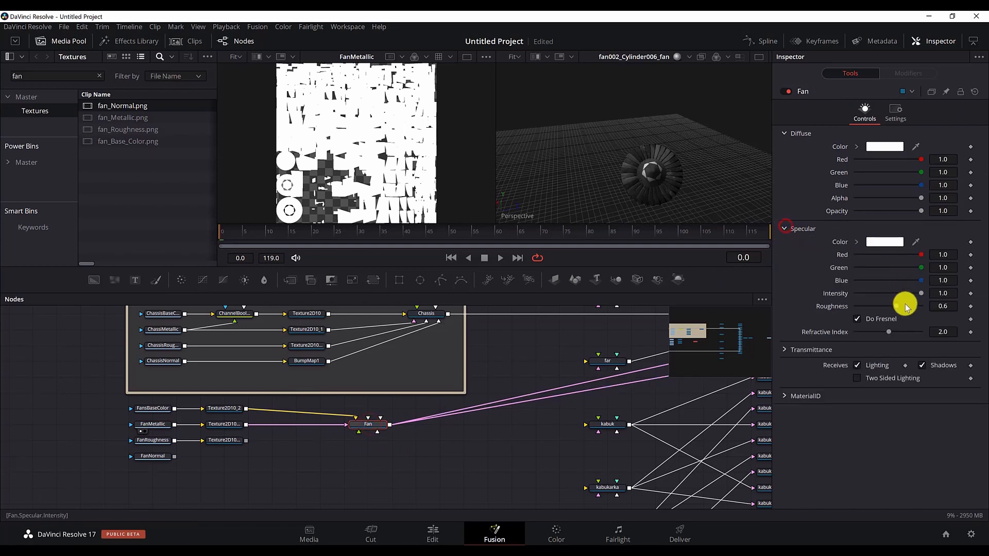
drag(921, 294, 875, 297)
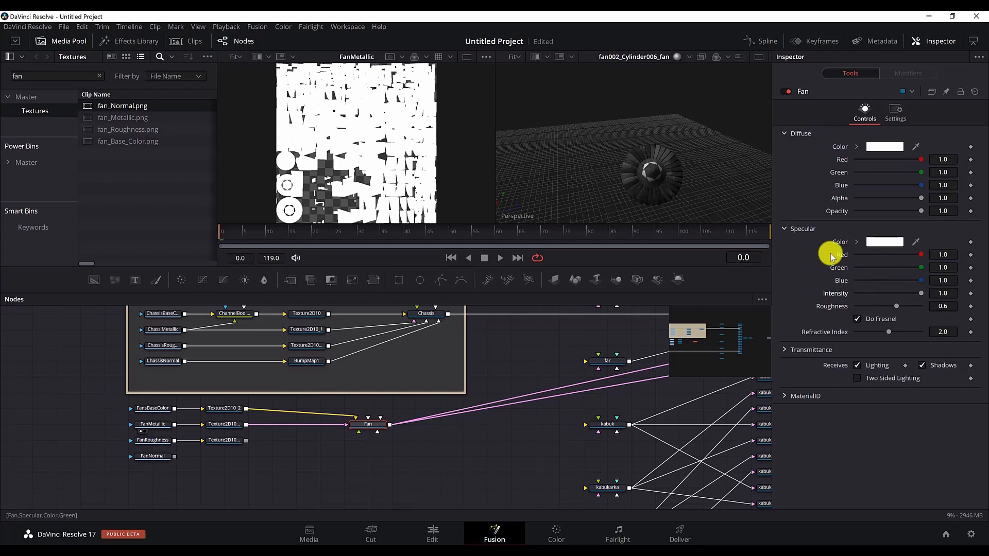
drag(354, 412, 355, 416)
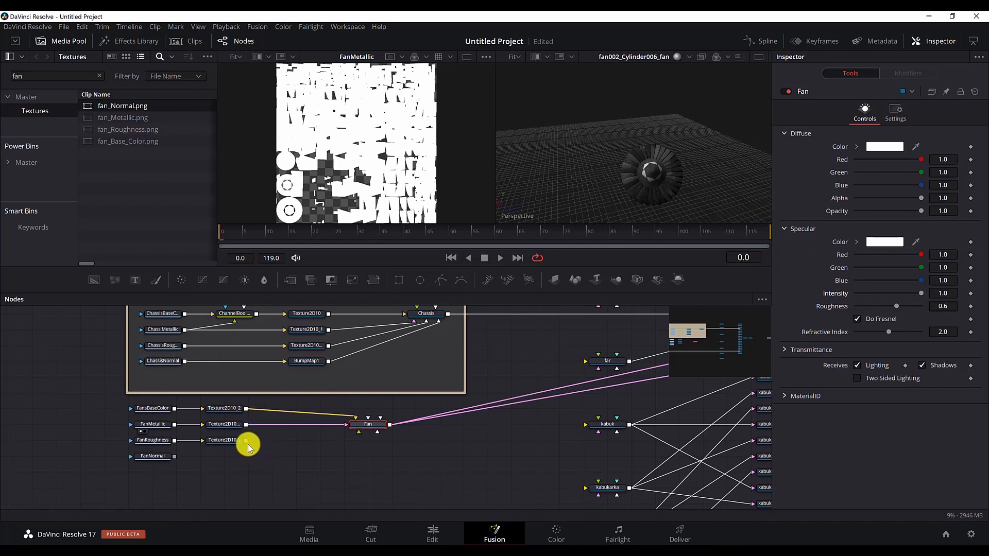
- Connect the FanRoughness texture to Fan's roughness material input and set the specular roughness to 0.1315
drag(245, 441, 363, 422)
click(398, 461)
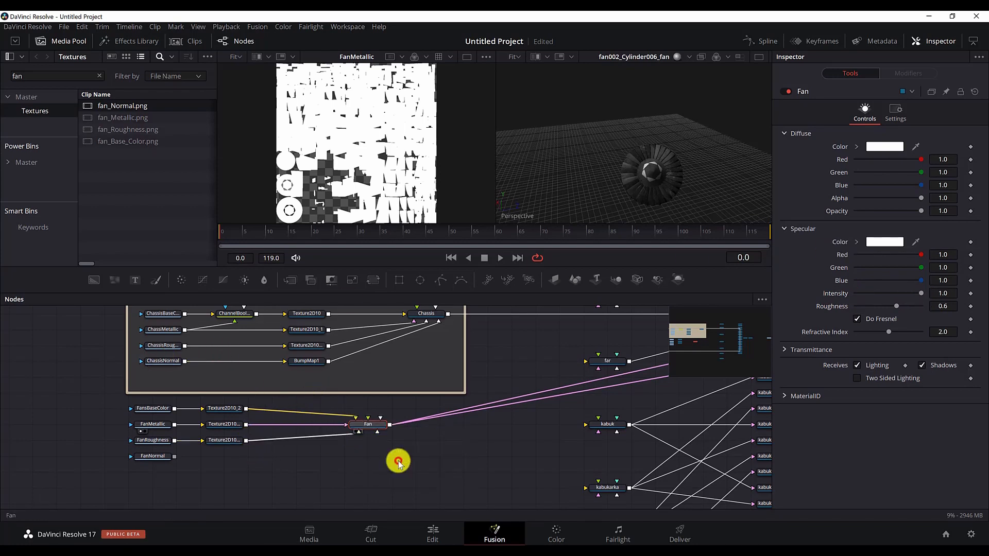
click(366, 423)
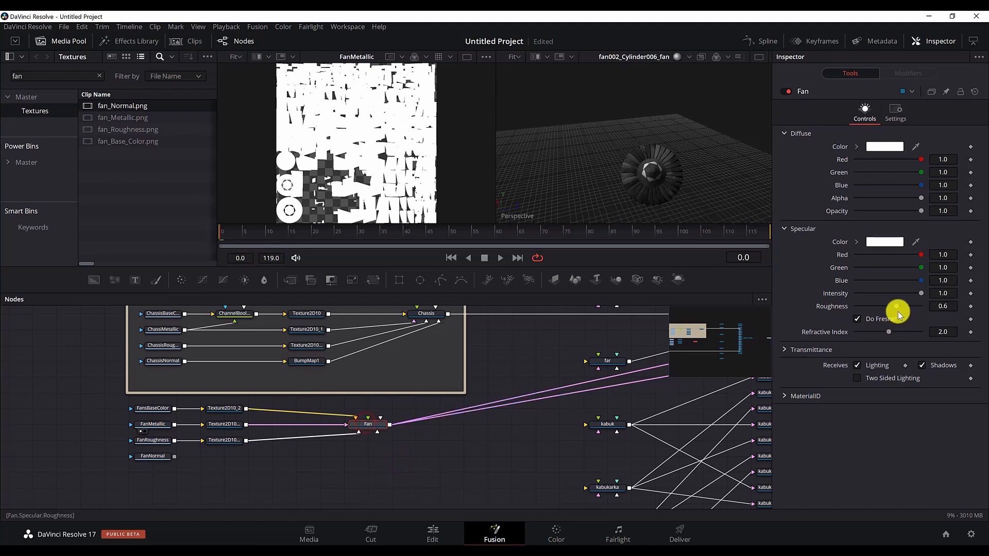
drag(897, 311, 845, 312)
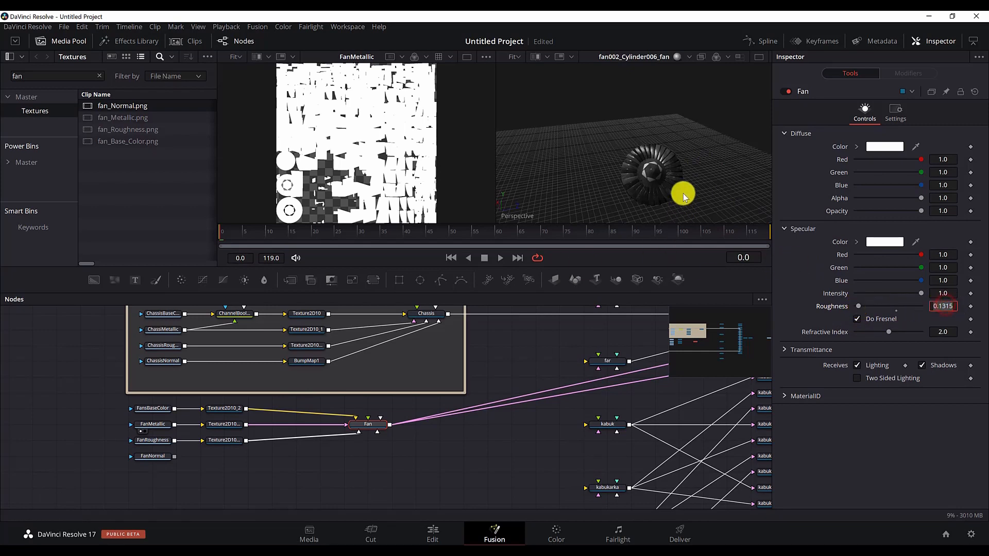
drag(687, 180, 664, 185)
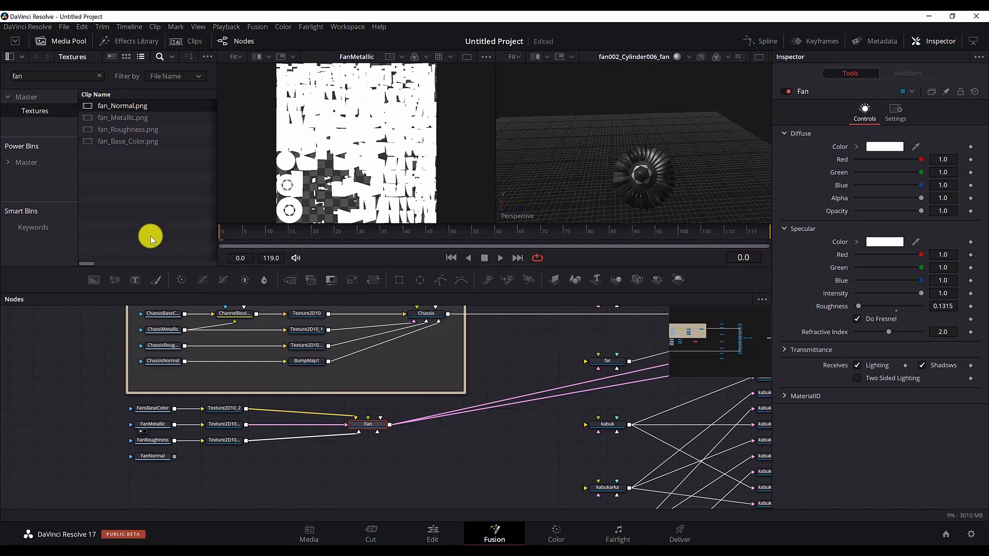
- Paste a copy of BumpMap1 after FanNormal with Bumpmap as source image type and connect it to Fan's bumpmap material input
click(155, 456)
click(308, 362)
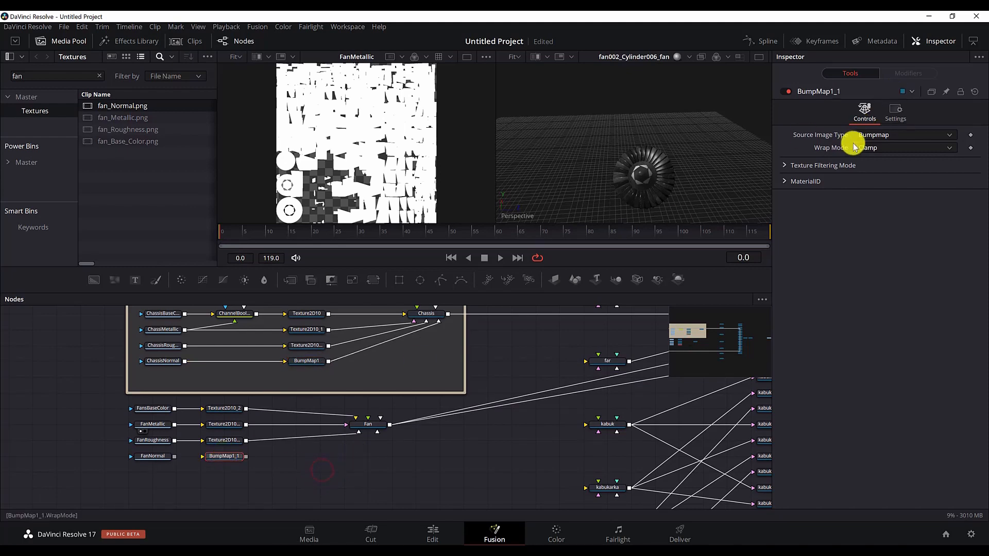
click(874, 135)
click(869, 161)
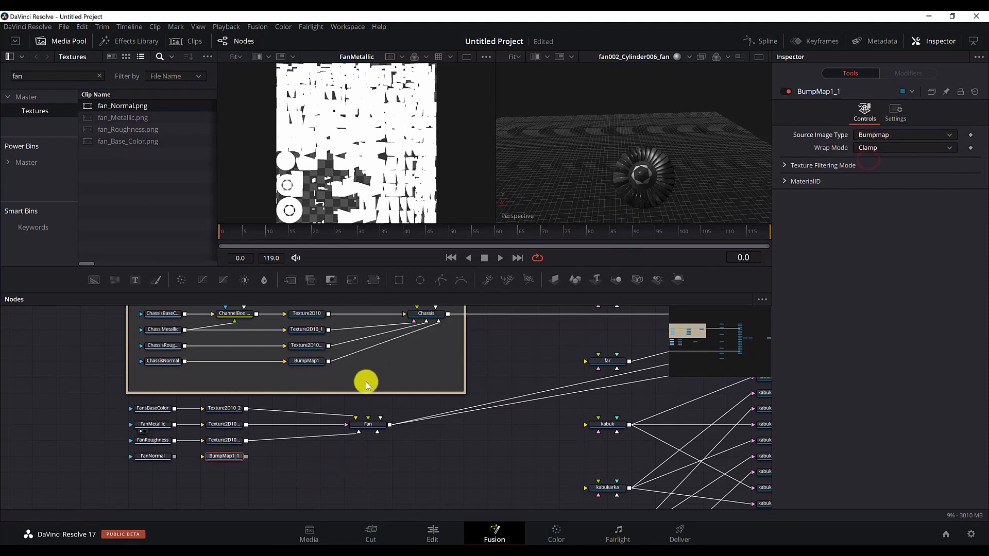
drag(246, 456, 369, 427)
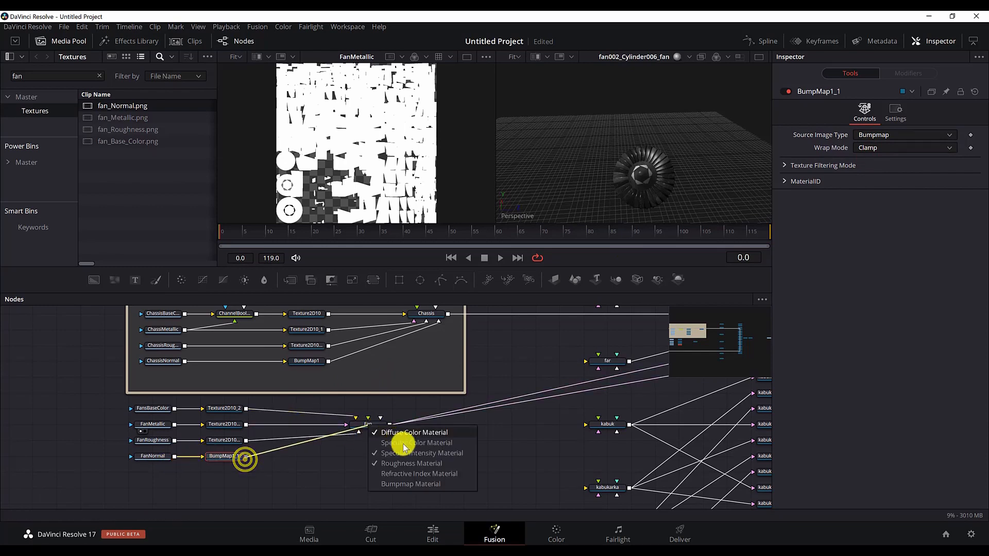
click(409, 484)
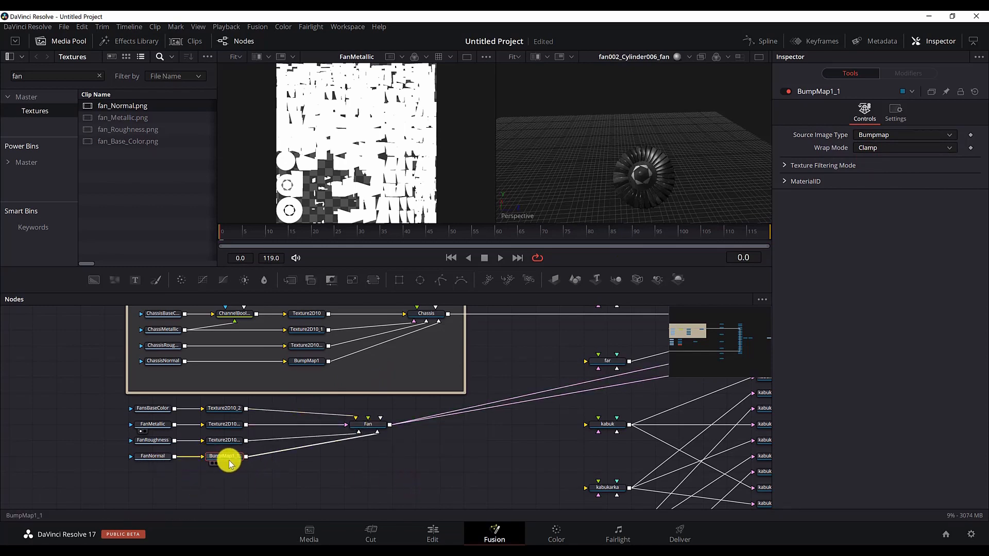
- Display FanNormal in the first viewer and the fan003_Cylinder008_fan mesh in the second, and examine the fan's surface up close
drag(230, 456, 355, 204)
drag(161, 459, 376, 132)
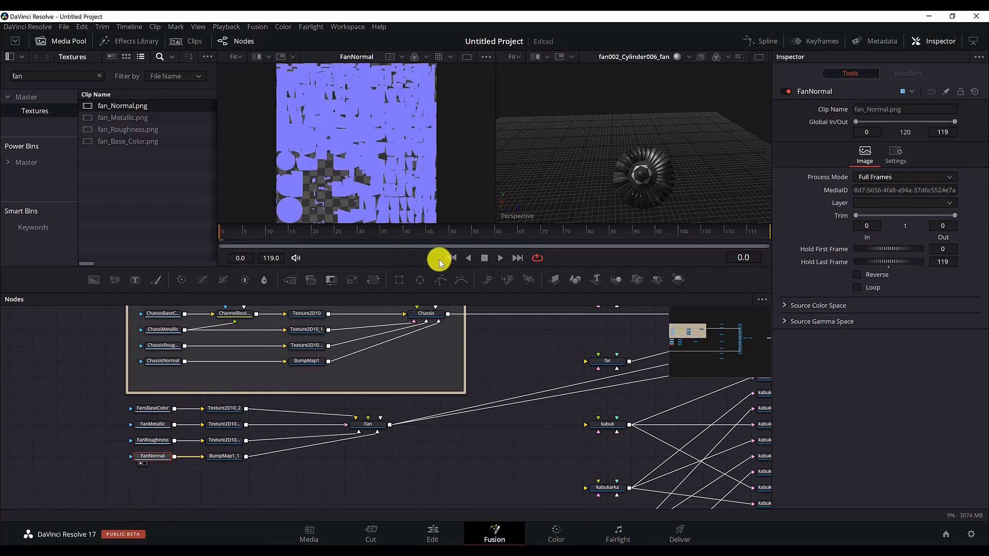
drag(681, 188, 619, 191)
drag(600, 436, 395, 460)
click(640, 374)
drag(652, 338, 569, 183)
click(239, 439)
drag(237, 440, 285, 441)
scroll(336, 445, down, 1)
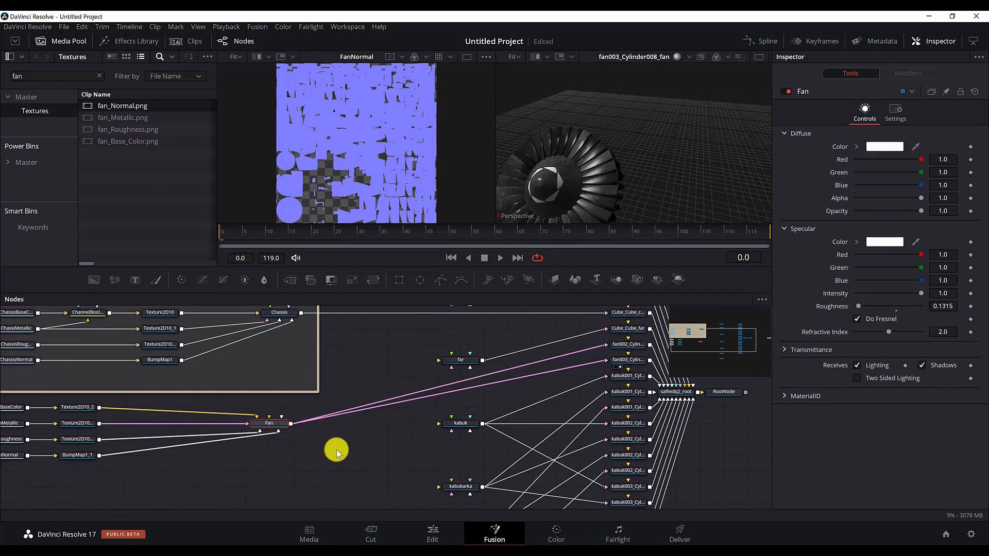
scroll(332, 453, up, 2)
scroll(290, 466, down, 1)
- Display RootNode in the second viewer and examine the whole spacecraft with its textured fans
drag(341, 478, 178, 478)
click(561, 408)
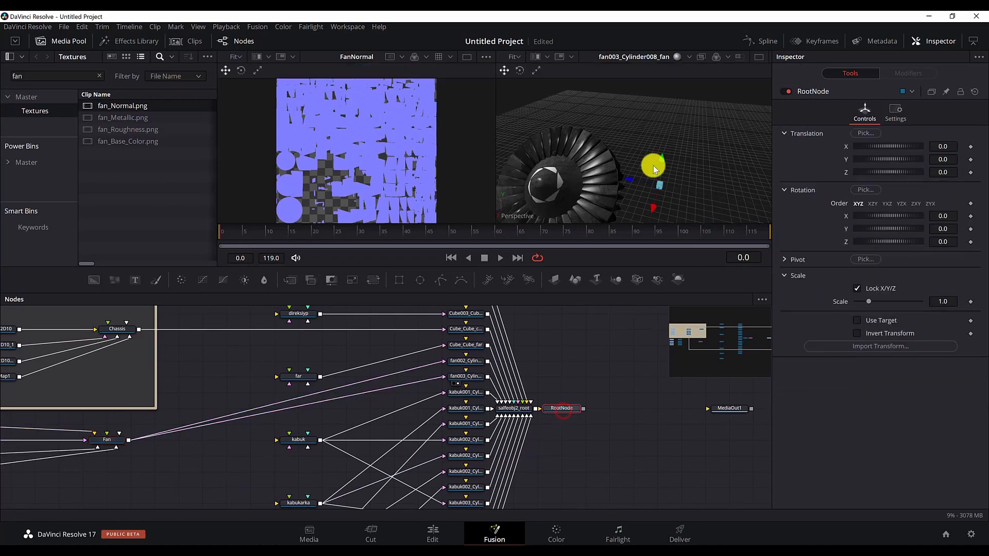
key(2)
drag(660, 133, 548, 128)
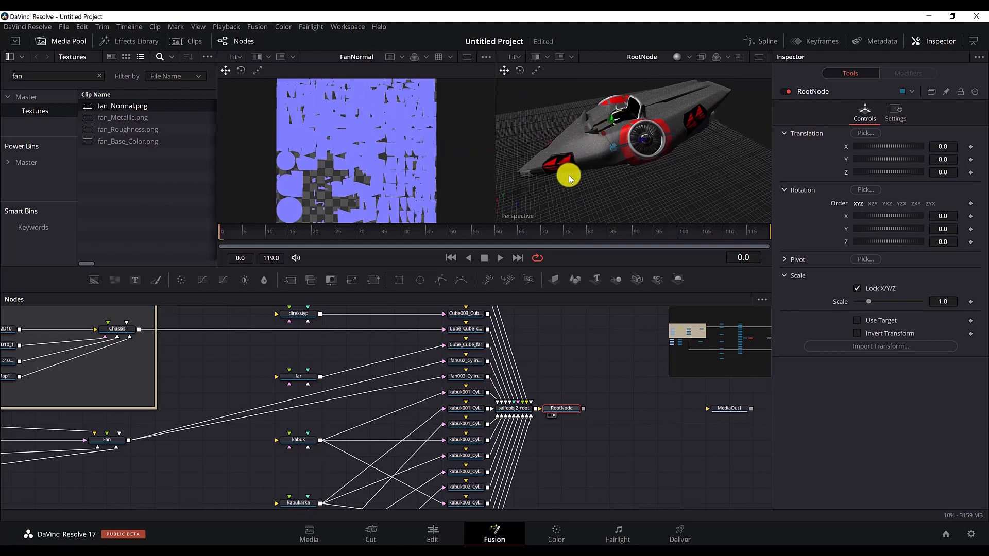
drag(568, 175, 536, 177)
- Add an underlay behind the Fan material and its image, texture and bump map nodes, sized to enclose them all
drag(297, 395, 665, 359)
drag(184, 383, 469, 455)
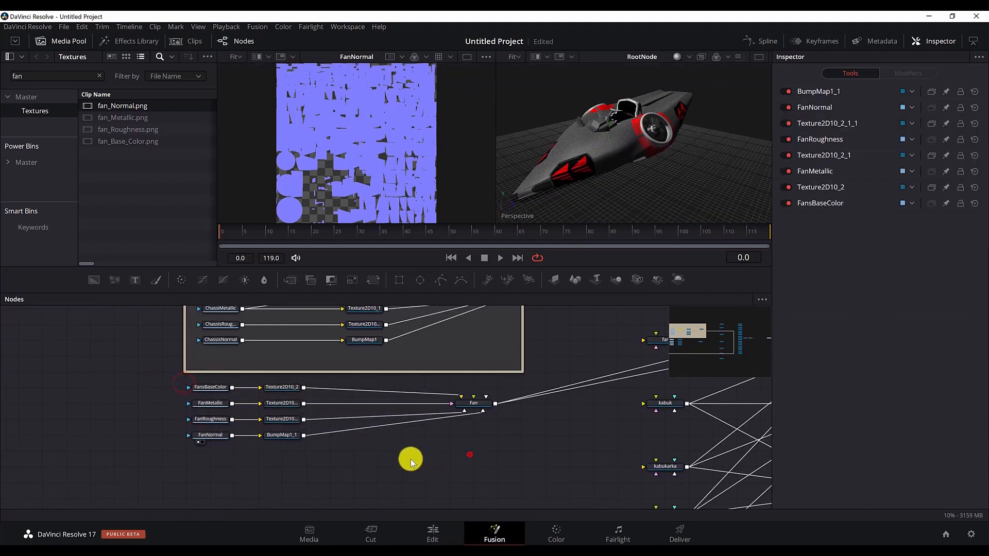
scroll(420, 468, down, 2)
key(shift+space)
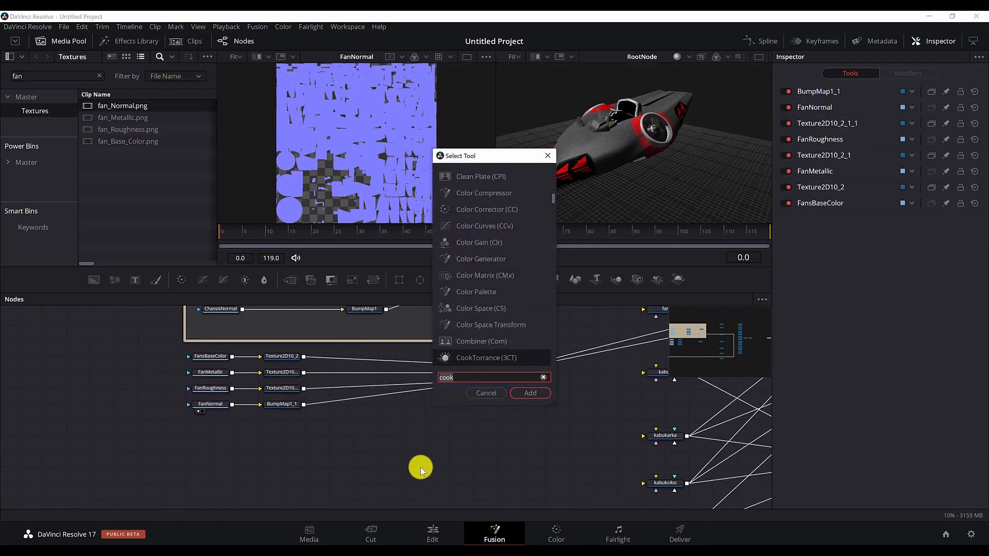
text(under)
key(Return)
drag(470, 415, 135, 364)
drag(176, 401, 518, 402)
drag(103, 392, 182, 391)
drag(282, 439, 283, 423)
click(400, 466)
- Rename the fan underlay to FanUnderlay and move it with its nodes slightly away from the chassis underlay
click(354, 357)
key(F2)
text(FanUnderlay)
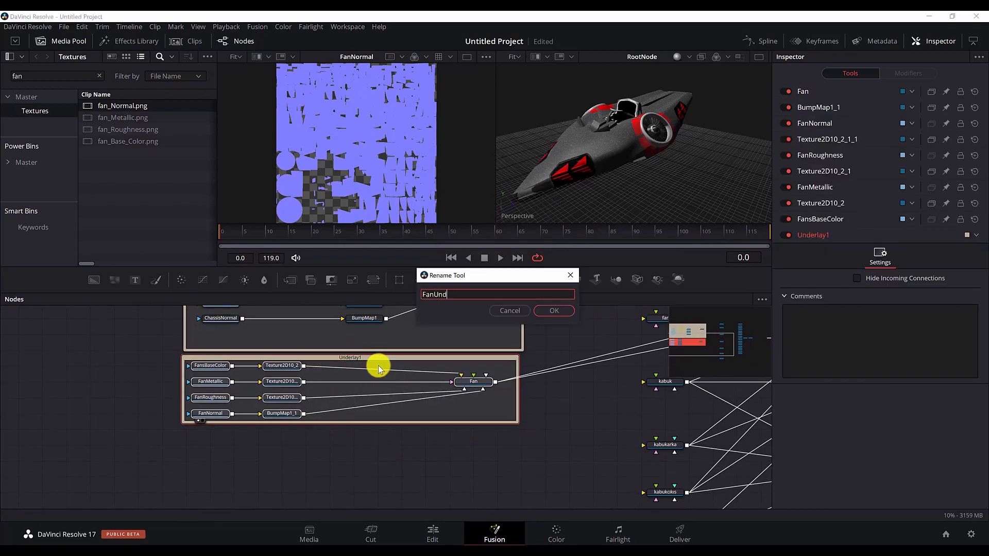
key(Return)
click(523, 311)
mouse_move(415, 357)
mouse_down()
mouse_move(372, 393)
mouse_move(438, 364)
mouse_move(419, 364)
mouse_up()
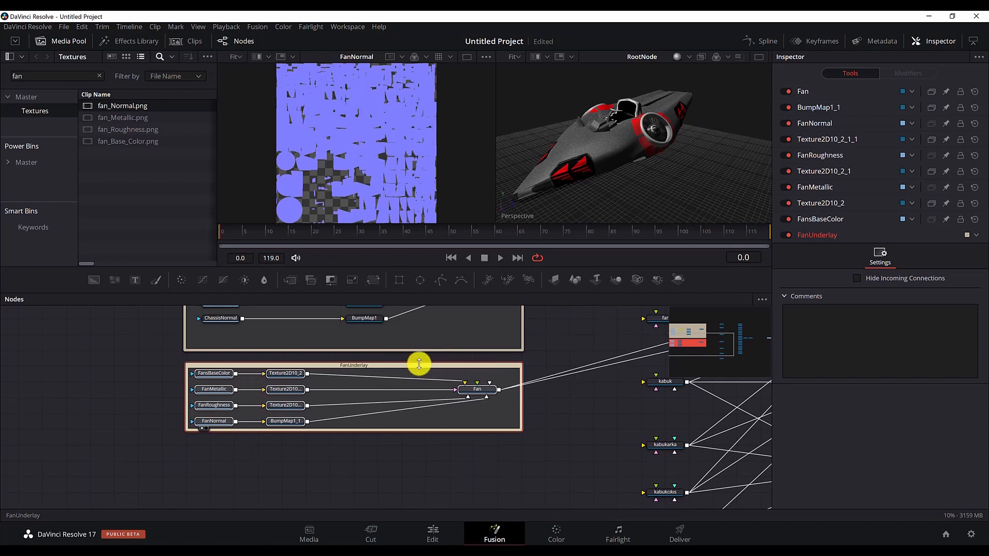
- Examine the spacecraft's untextured rear engine cone and the chassis from behind and from the side
drag(527, 437, 330, 398)
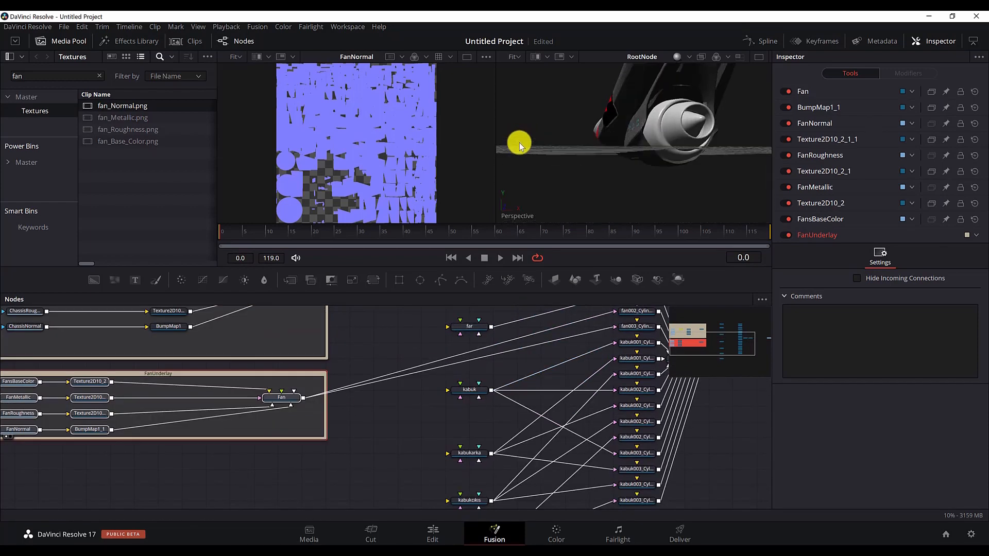
drag(519, 144, 711, 148)
drag(668, 172, 656, 187)
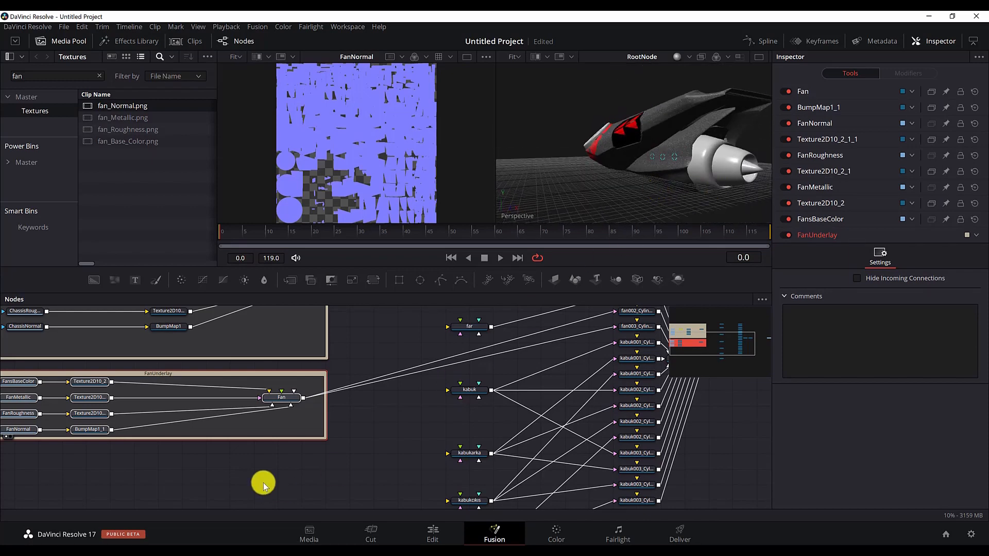
- Move the kabuk, kabukarka, kabukcikis and kabunic material nodes together to the free area beneath FanUnderlay
drag(263, 483, 347, 412)
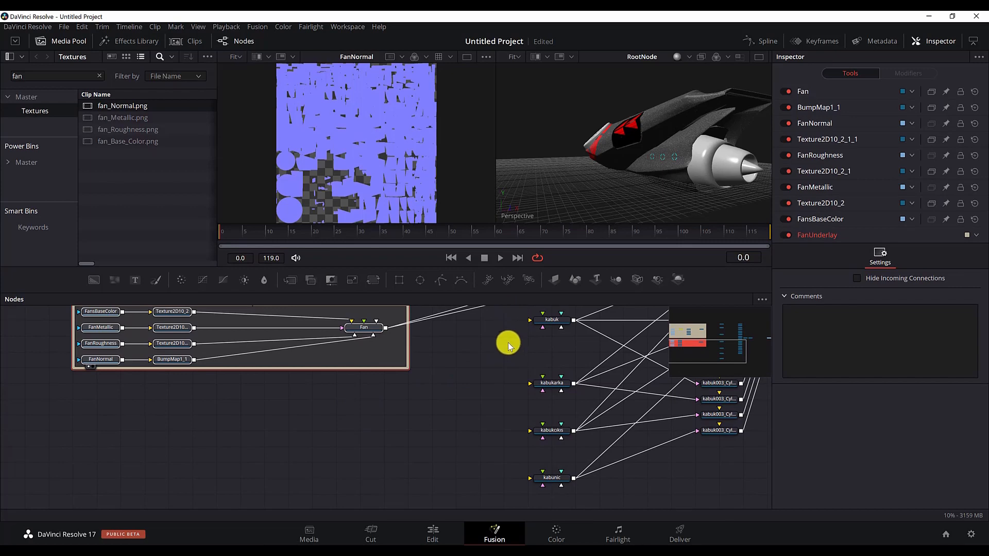
drag(517, 313, 563, 487)
drag(545, 322, 327, 418)
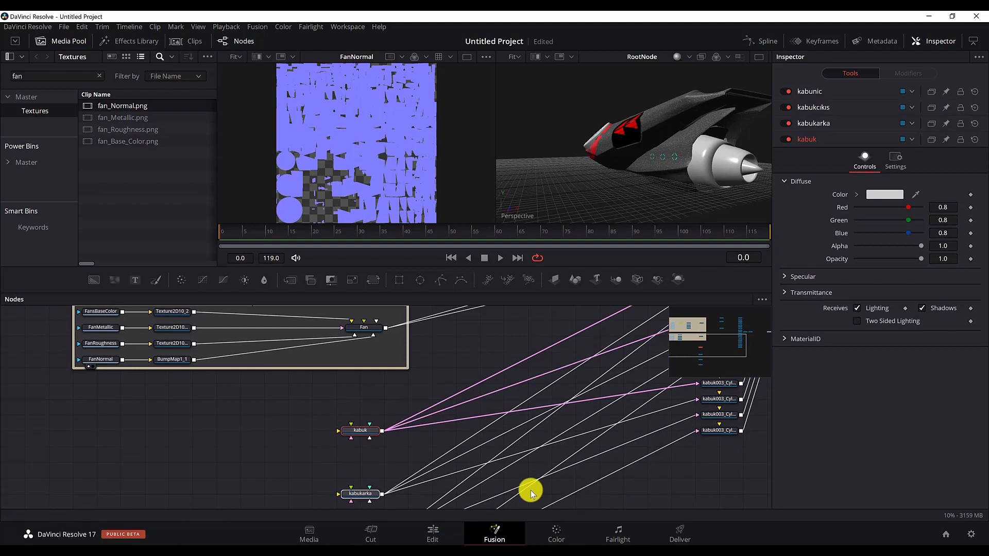
- Examine one by one the three meshes connected to the kabuk material, showing each alone in the 3D viewer
click(360, 429)
drag(415, 388, 143, 447)
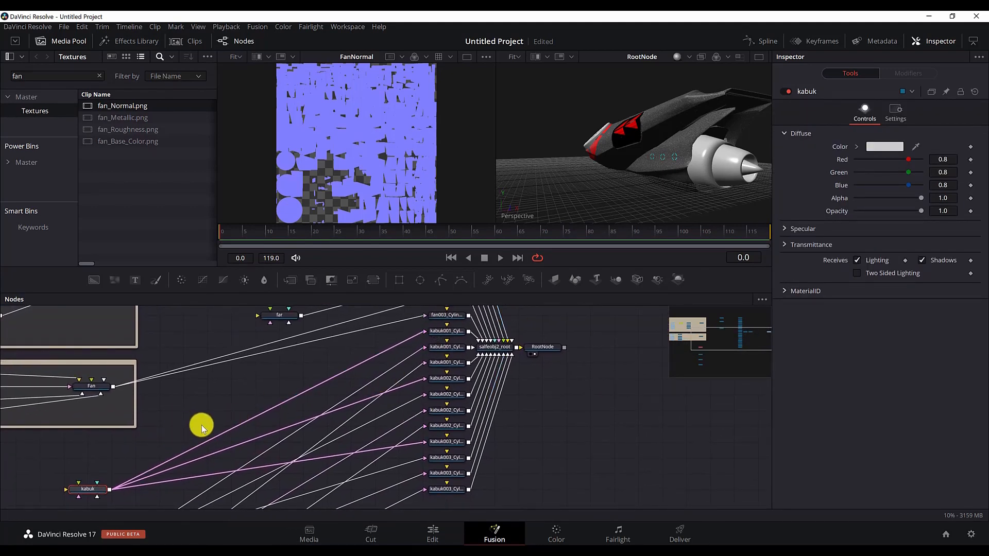
click(456, 332)
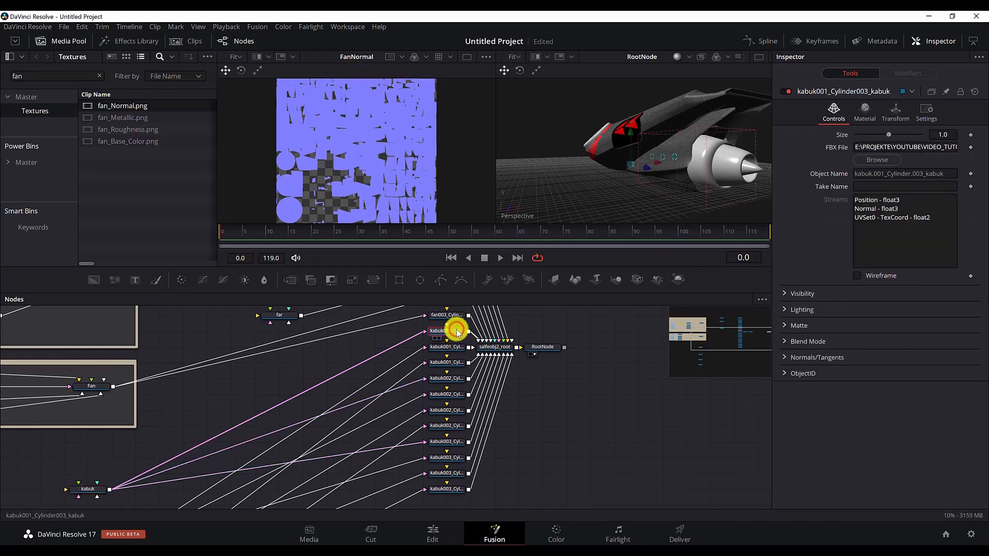
key(2)
click(447, 381)
key(2)
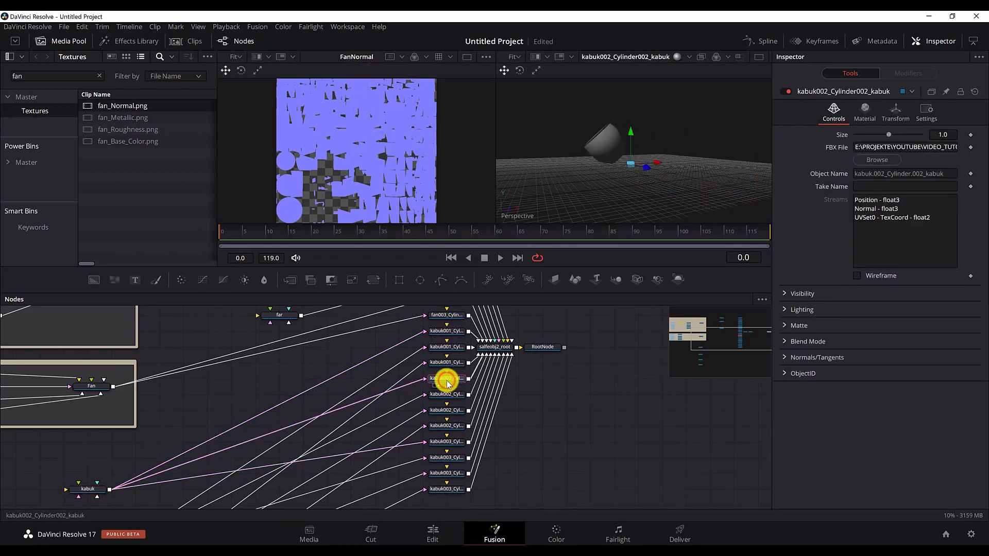
click(446, 441)
key(2)
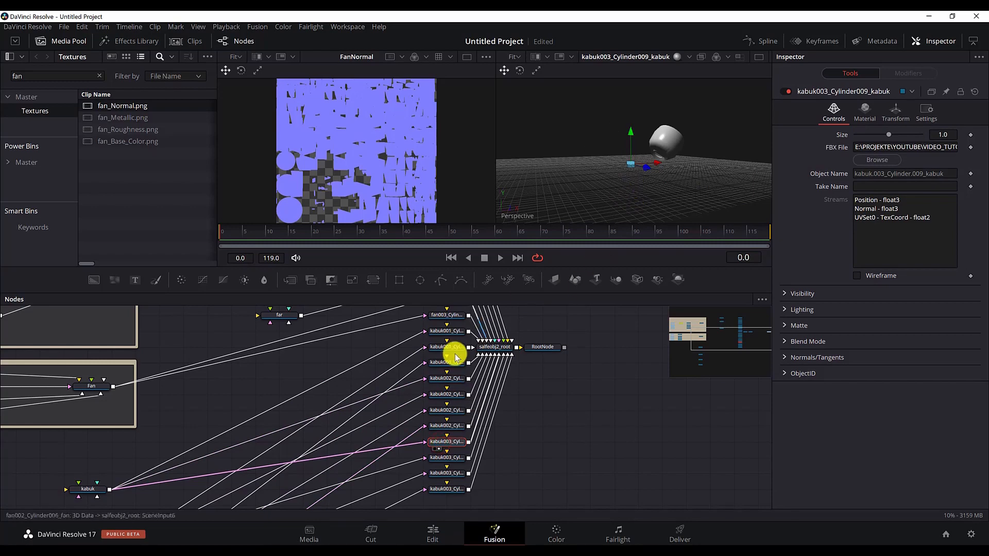
click(446, 331)
key(2)
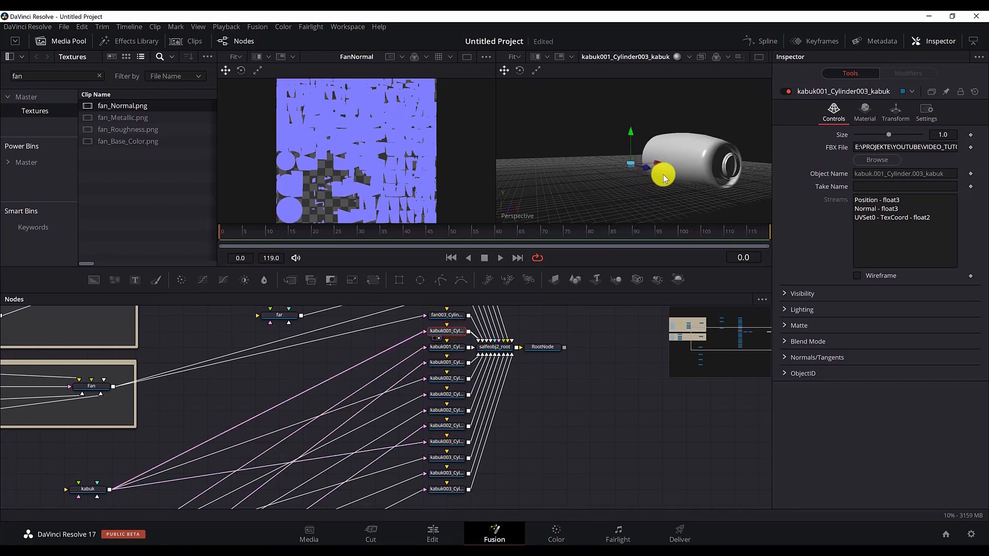
mouse_move(663, 174)
mouse_down()
mouse_move(553, 194)
mouse_move(655, 181)
mouse_up()
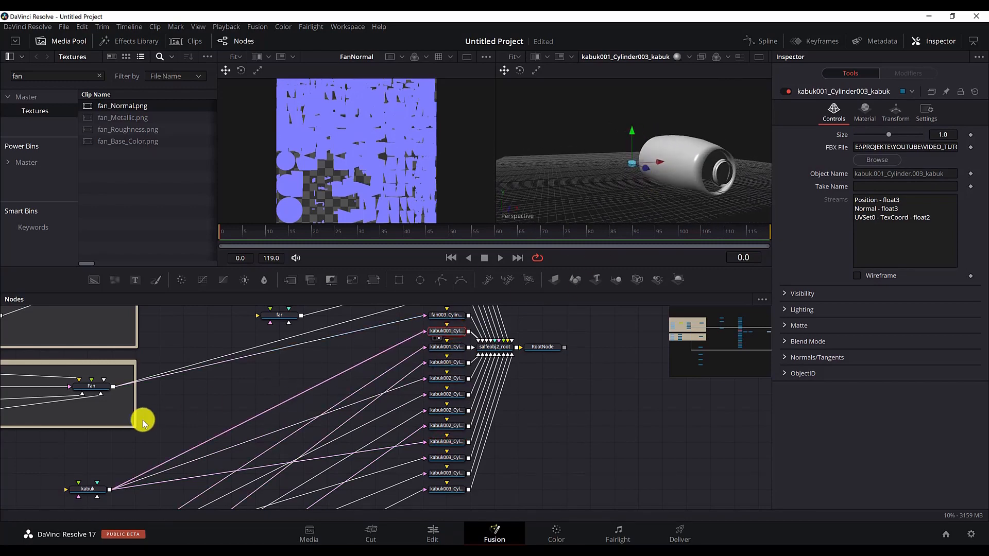
- Return to the kabuk material node and filter the Textures bin by kabuk_
drag(143, 421, 424, 429)
click(439, 437)
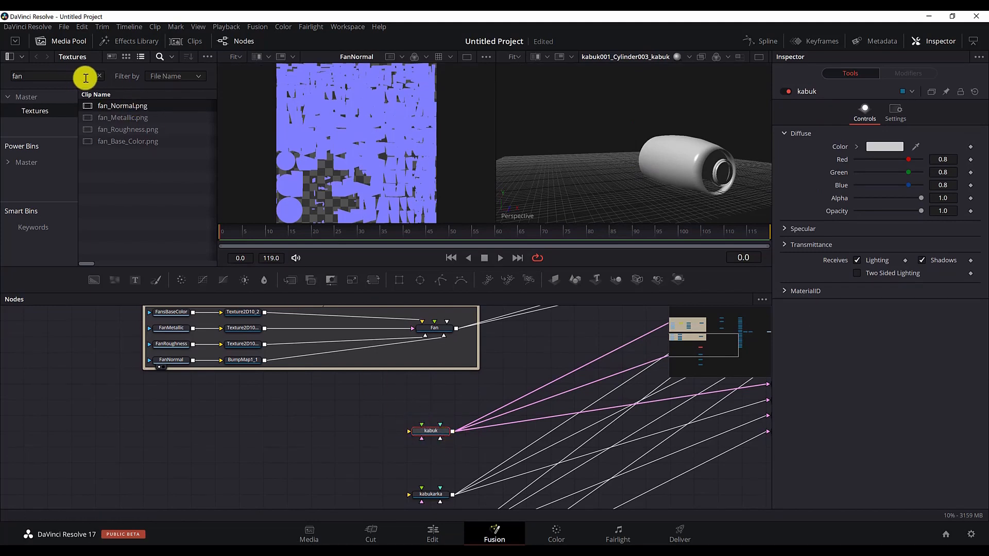
key(BackSpace)
key(BackSpace)
key(BackSpace)
text(kab)
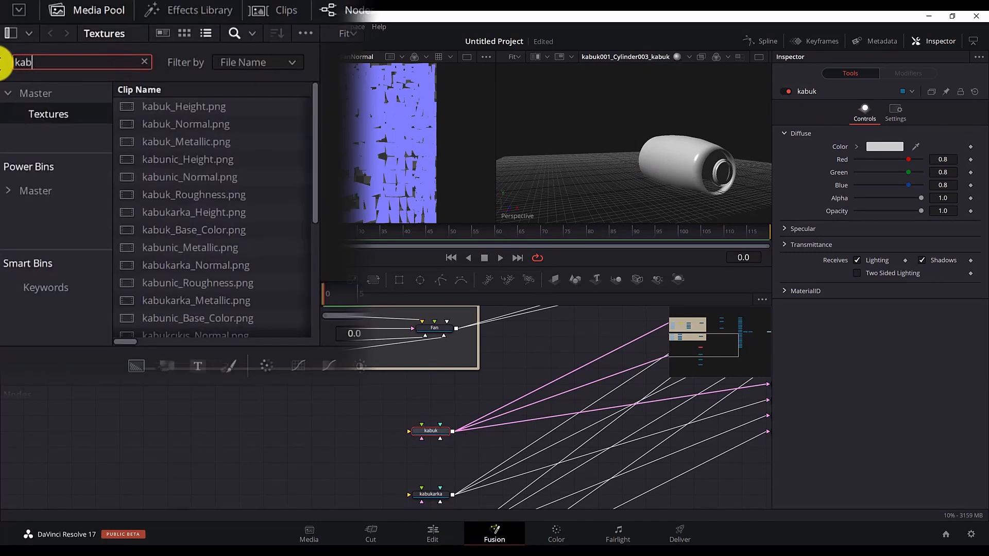
text(uk)
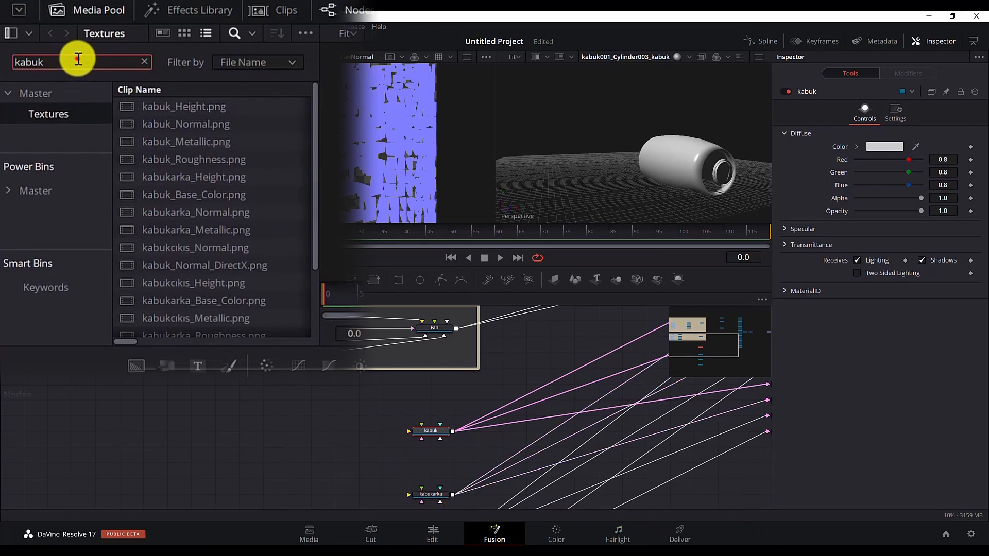
text(_)
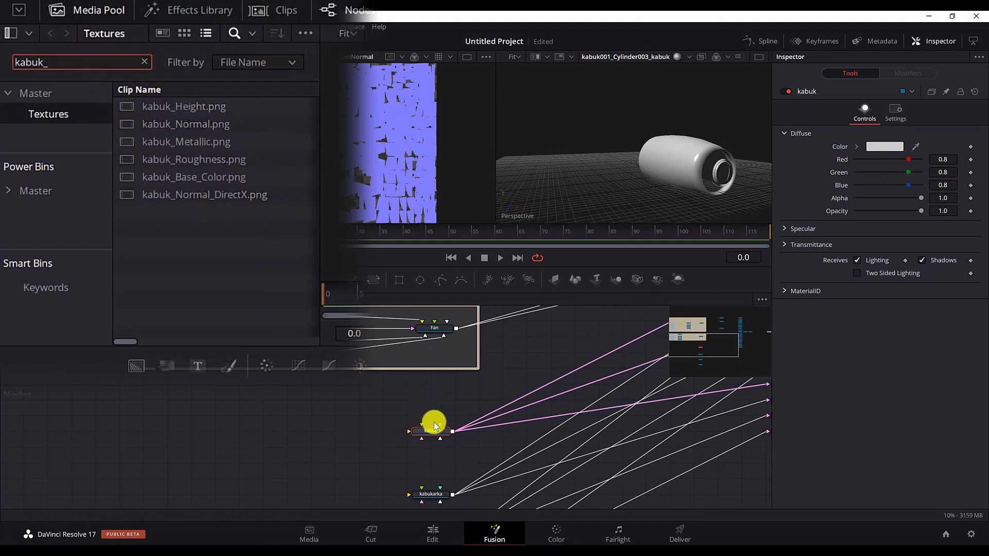
- Remove the kabuk height and DirectX normal clips, then add its base color, metallic, roughness and normal images as nodes beneath FanUnderlay
ctrl+click(222, 111)
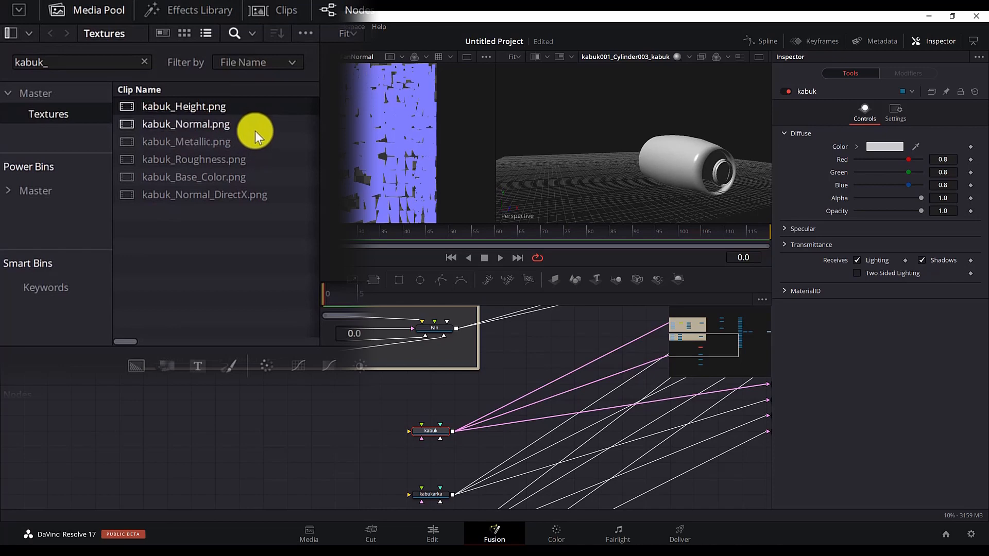
drag(198, 178, 177, 394)
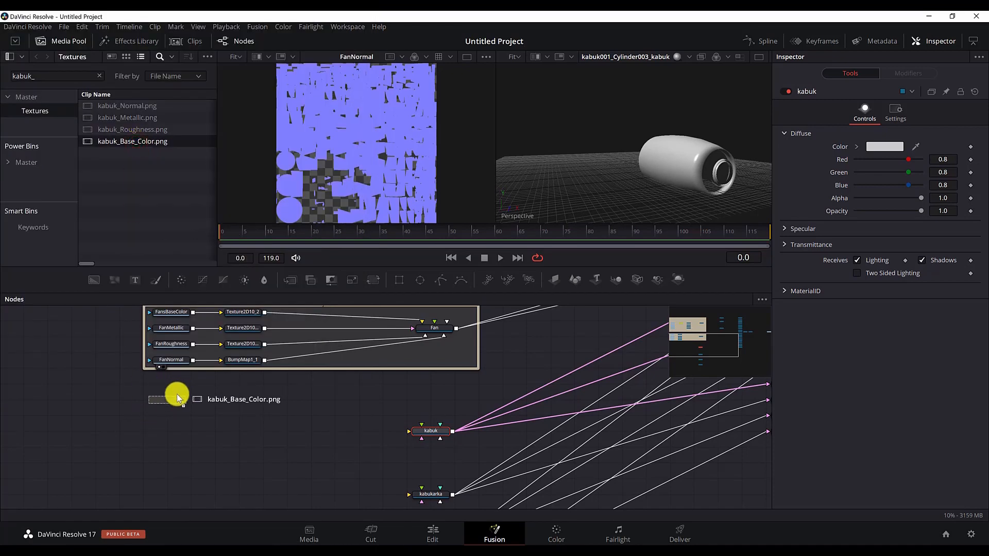
drag(147, 114, 104, 404)
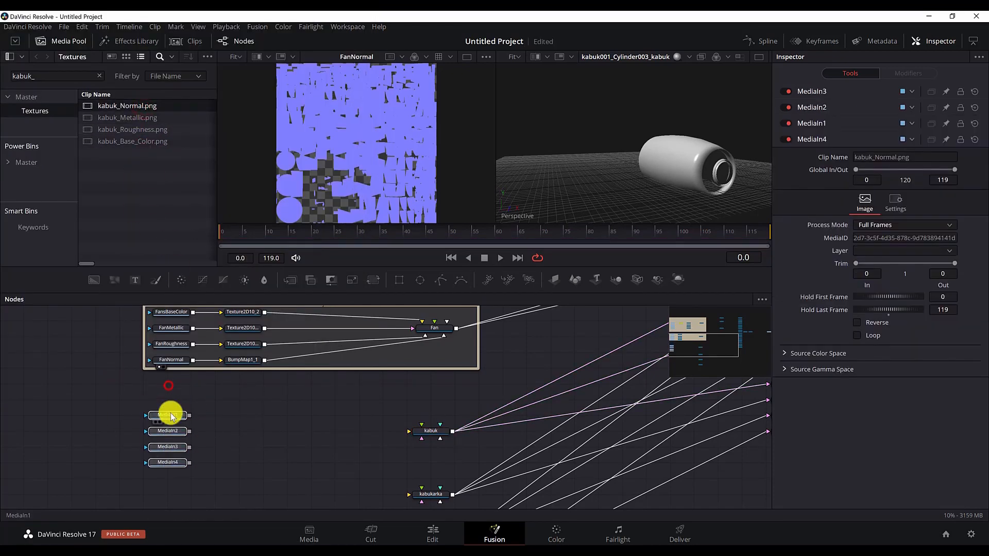
- Rename the four kabuk image nodes to ShellBaseColor, ShellMetallic, ShellRoughness and ShellNormal
key(F2)
text(ShellBaseColor)
key(Return)
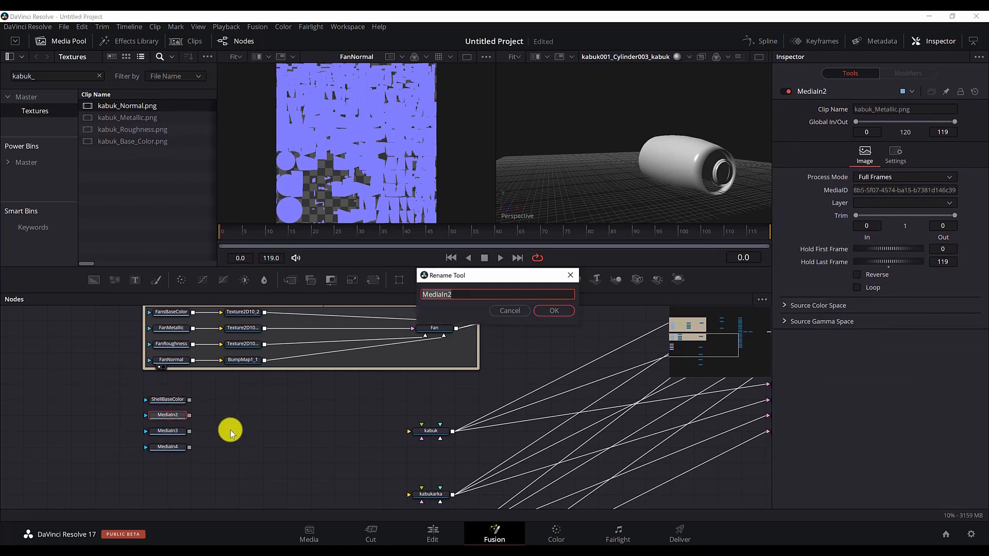
text(ShellMetallic)
key(Return)
text(ShellRoughness)
key(Return)
text(ShellNormal)
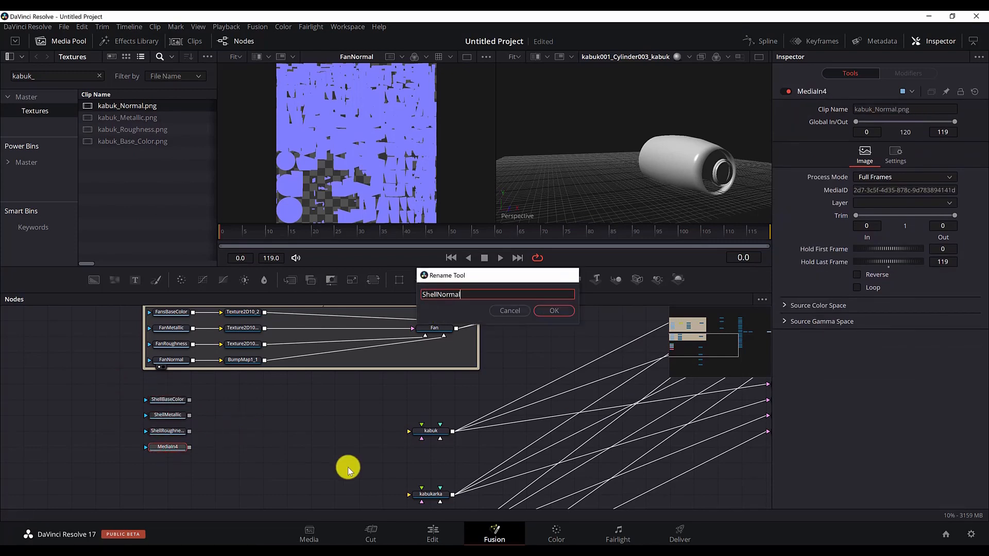
key(Return)
- Add copies of the fan's texture node after ShellBaseColor, ShellMetallic and ShellRoughness, and a copy of its bump map after ShellNormal
scroll(347, 467, up, 1)
click(242, 325)
key(ctrl+c)
click(254, 426)
key(ctrl+v)
key(ctrl+v)
key(ctrl+v)
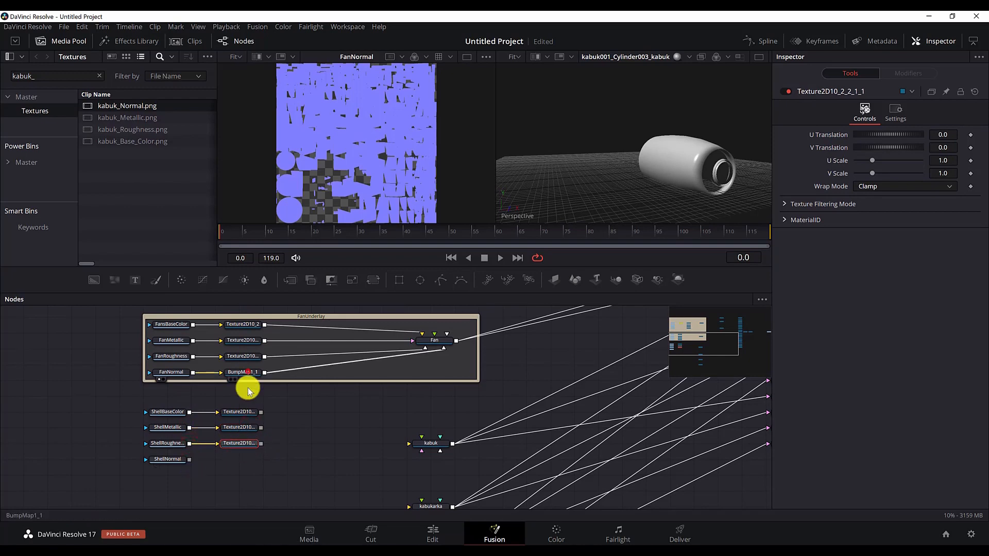
click(243, 372)
key(ctrl+v)
- Add a Cook Torrance material beside the shell texture nodes and delete the old kabuk material node
click(345, 446)
key(shift+space)
text(cook)
key(Return)
click(431, 444)
key(Delete)
- Connect the Cook Torrance material to the three kabuk meshes and feed it from the shell texture and bump map nodes
drag(197, 469, 269, 454)
drag(291, 454, 613, 311)
drag(291, 453, 612, 422)
drag(396, 428, 373, 433)
drag(226, 413, 395, 427)
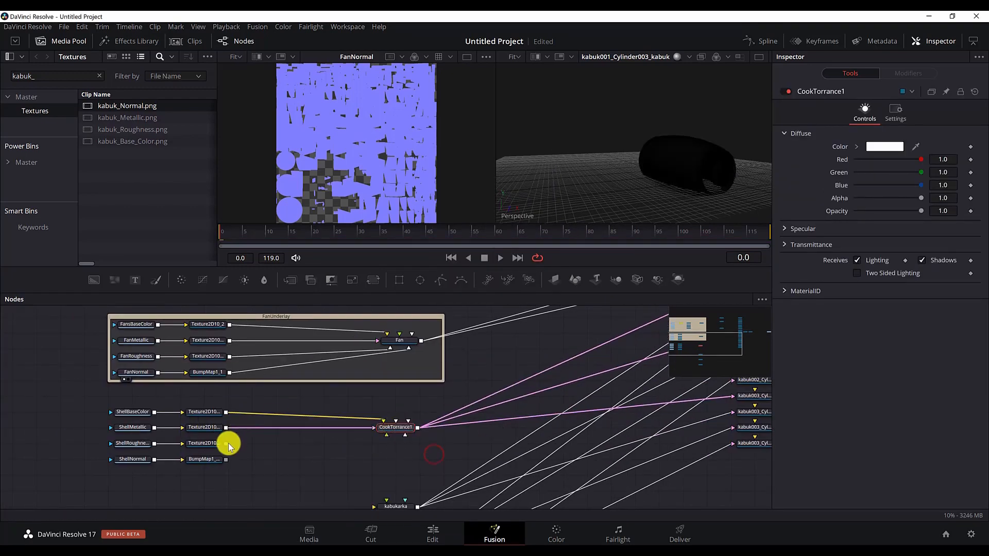
- Show RootNode in the 3D viewer and examine the spacecraft with the newly textured shell
drag(475, 390, 185, 444)
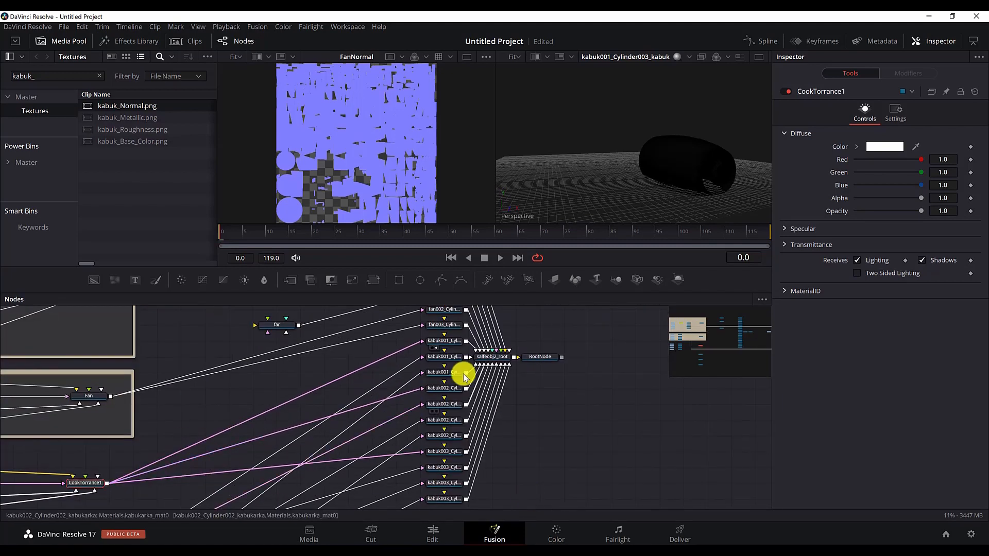
click(546, 357)
key(2)
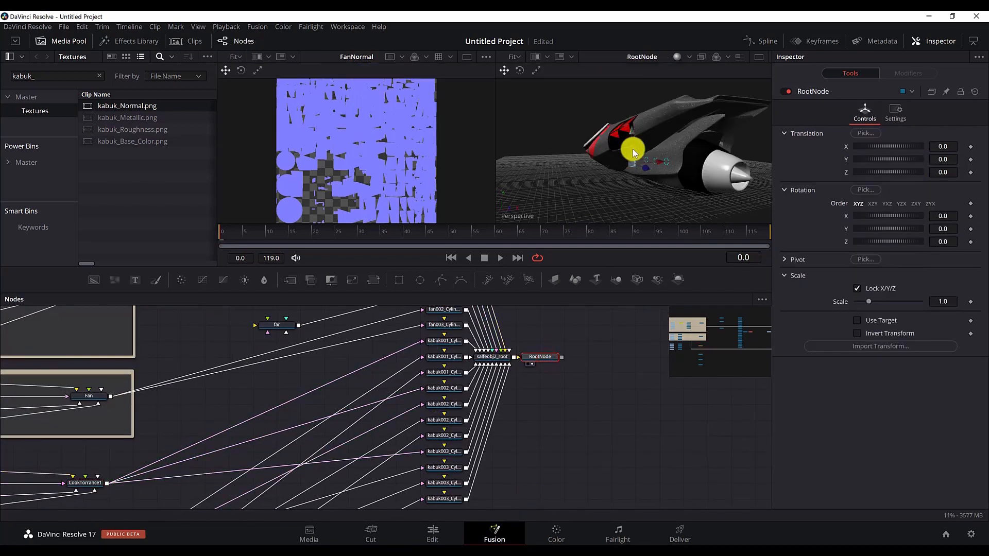
drag(625, 156, 643, 201)
scroll(253, 324, down, 2)
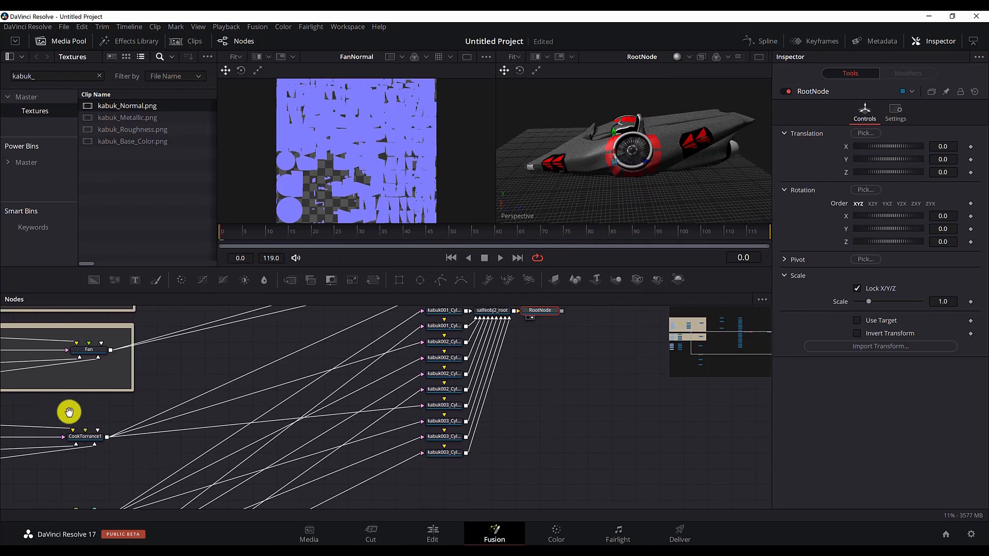
- Add an underlay beside the shell nodes and rename it to ShellUnderlay
drag(69, 412, 460, 398)
scroll(450, 393, down, 1)
scroll(476, 408, up, 6)
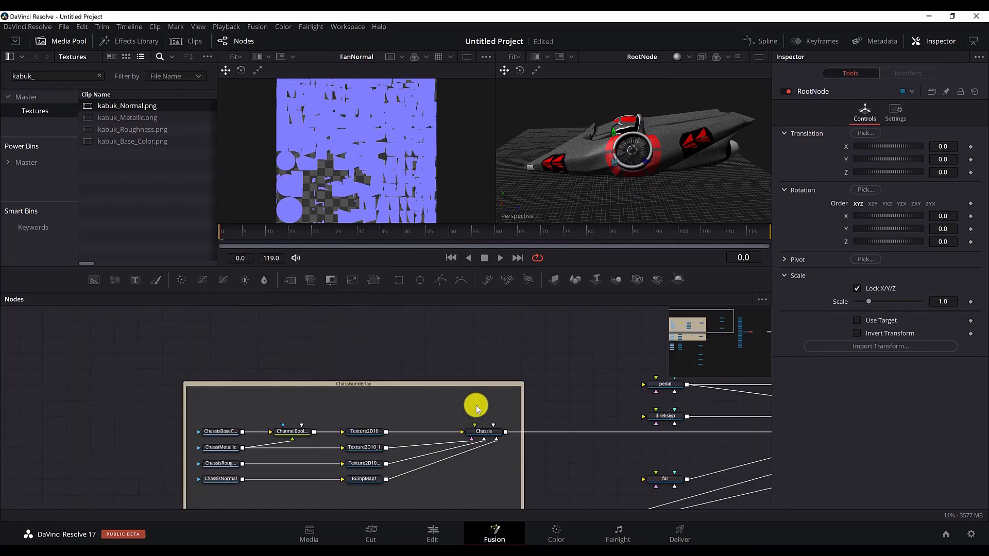
scroll(546, 406, down, 8)
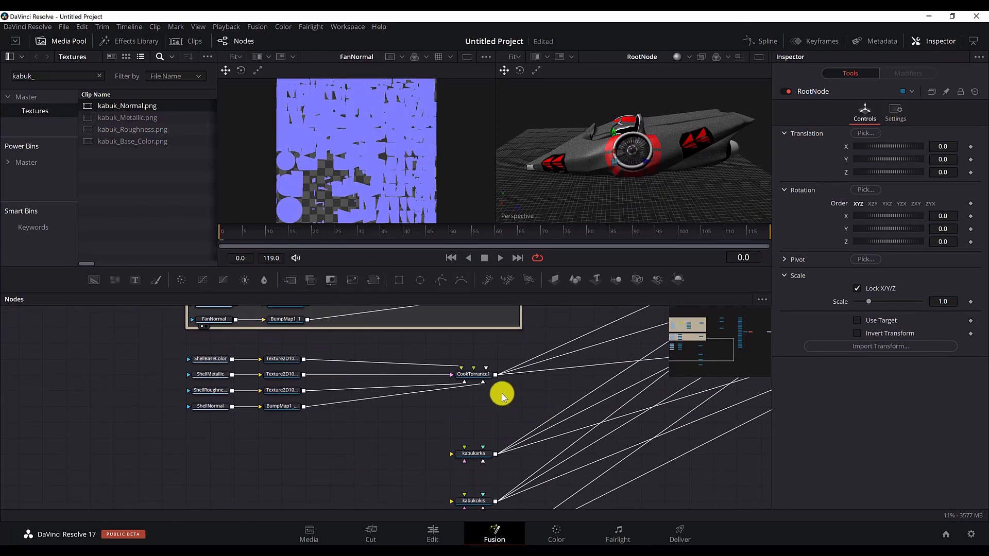
scroll(428, 420, up, 1)
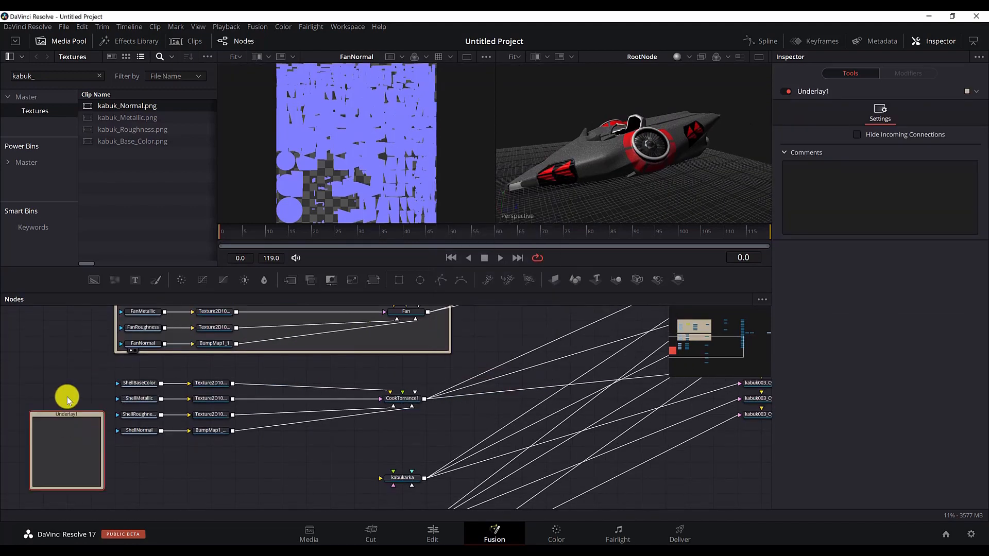
key(F2)
text(ShellUnderlay)
key(Return)
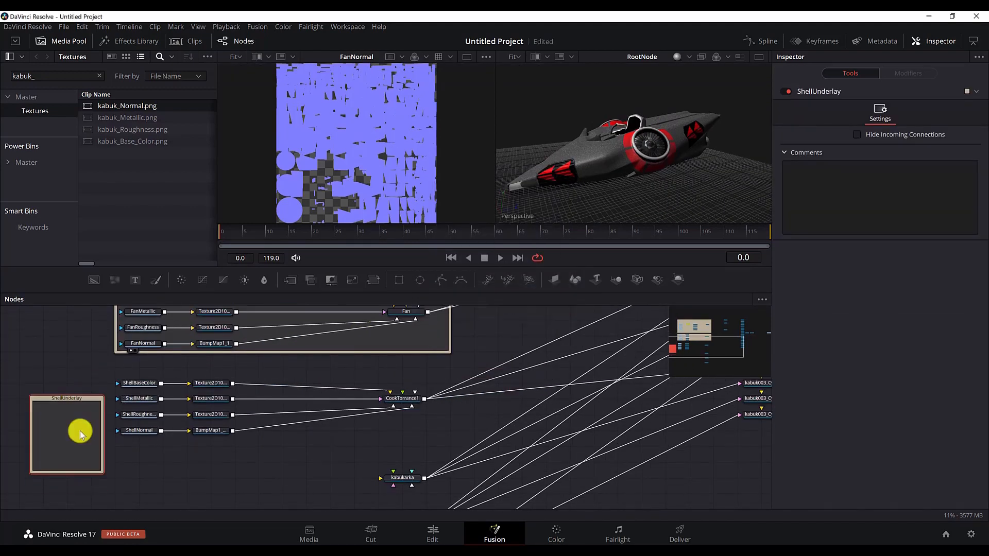
- Enlarge ShellUnderlay to enclose the shell image, texture and material nodes, and rename the Cook Torrance material to Shell
drag(102, 472, 457, 441)
key(F2)
text(Shell)
key(Return)
click(417, 401)
key(F2)
click(521, 312)
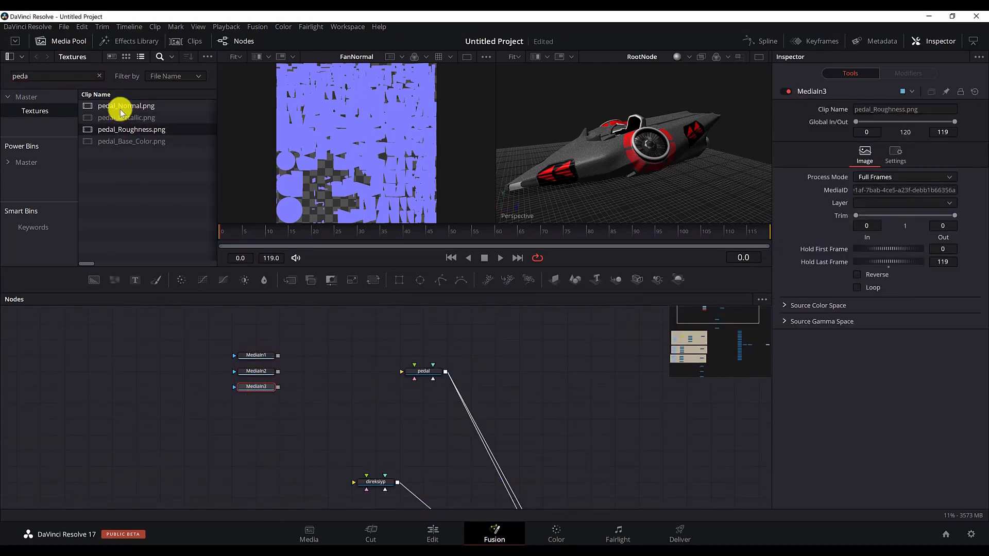
- Rename the pedal image nodes to PedalBaseColor, PedalMetallic, PedalRoughness and PedalNormal
key(F2)
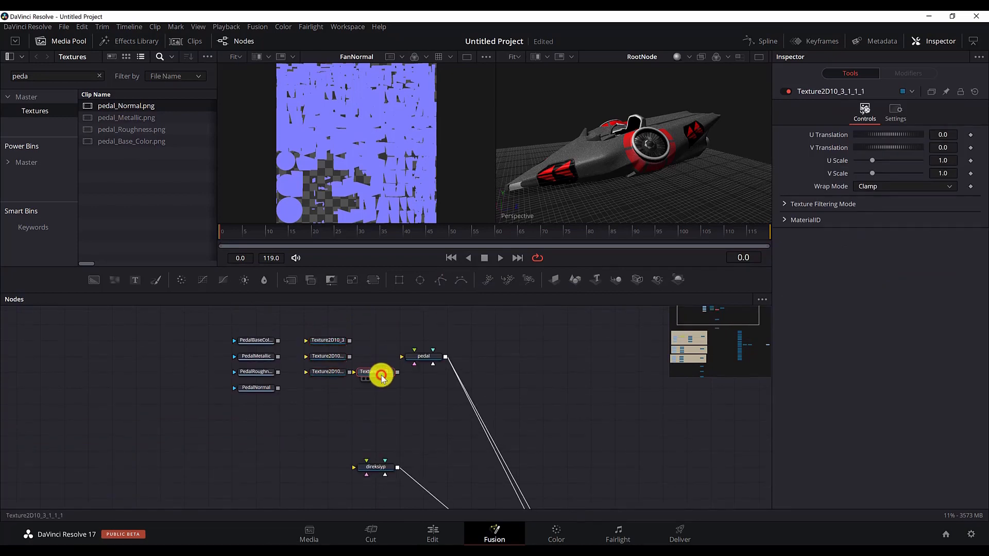
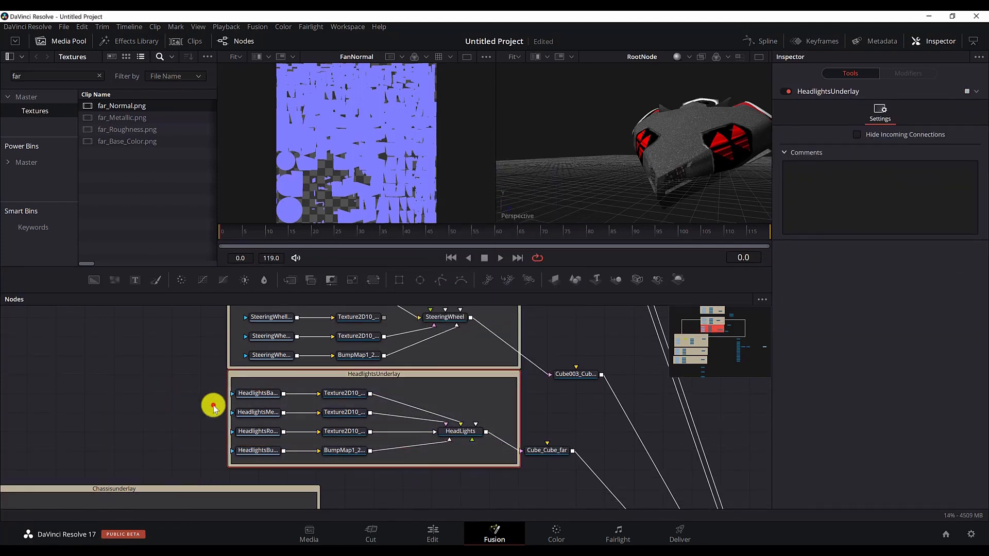
- Widen HeadlightsUnderlay around its nodes, move them together slightly away from the steering wheel underlay, and inspect the headlight area
click(227, 395)
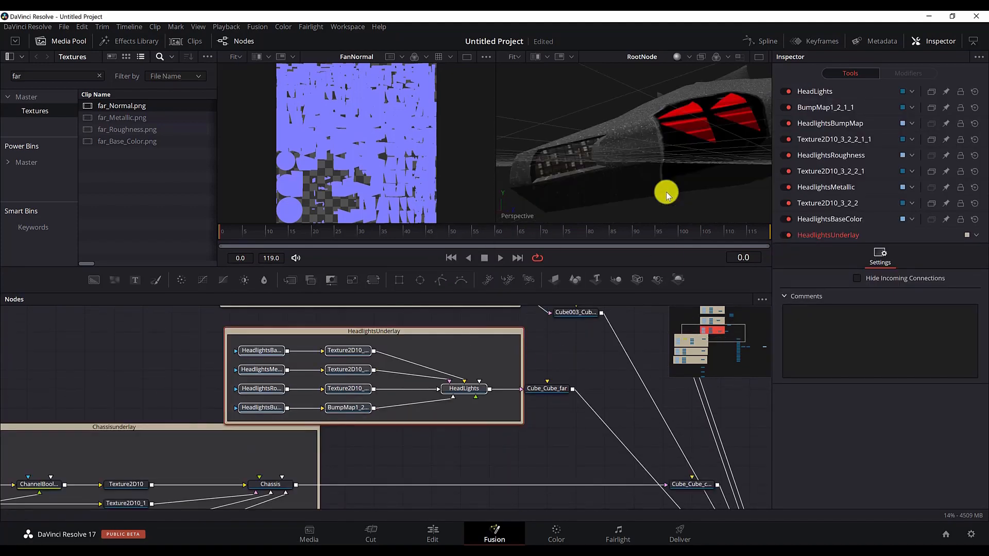
drag(662, 192, 624, 221)
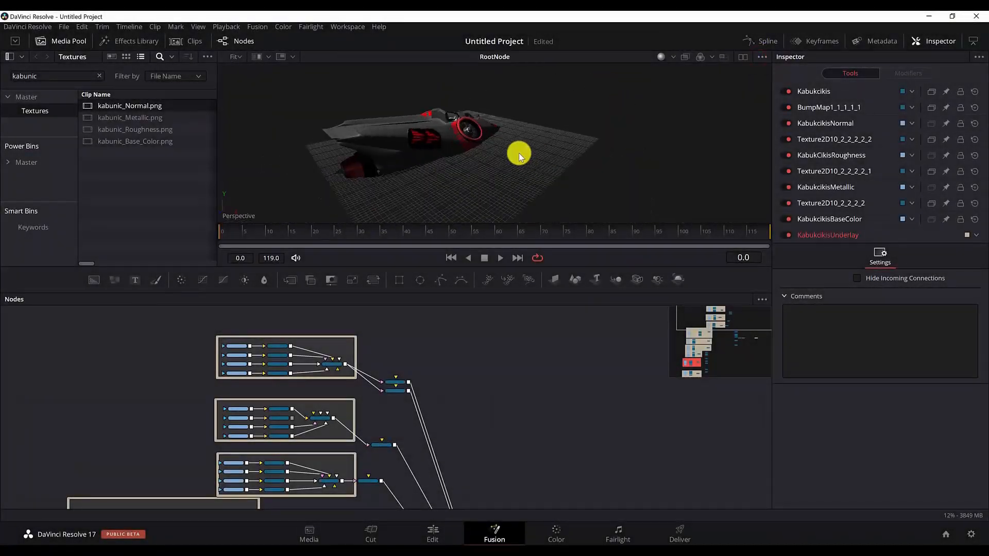
- Enlarge the RootNode view to a single viewer and examine the textured spacecraft from the side, front and rear
drag(518, 153, 573, 183)
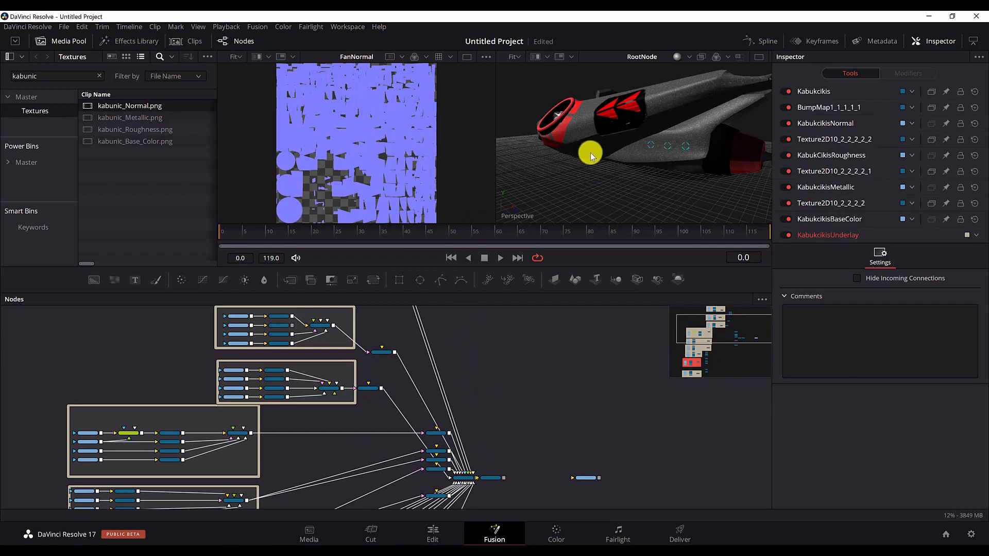
scroll(455, 345, up, 3)
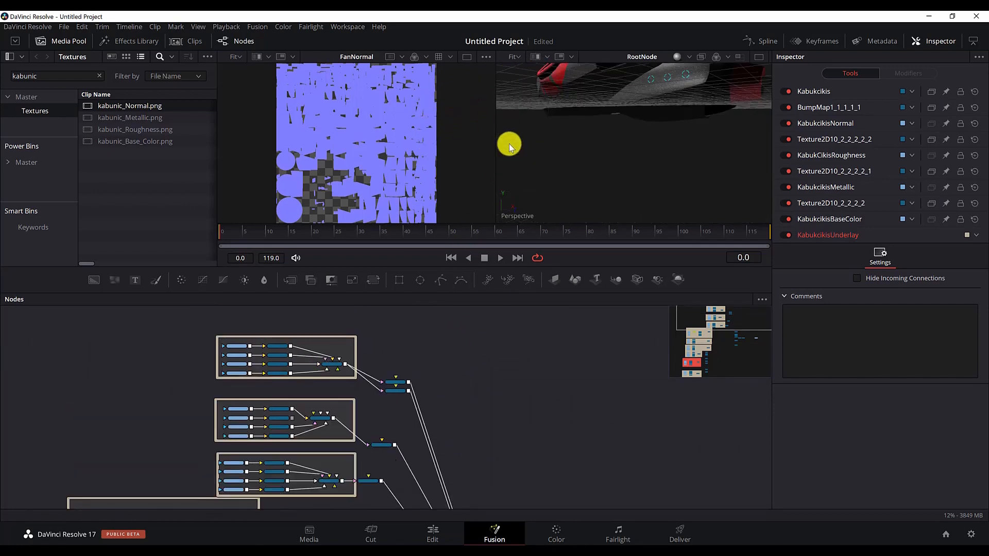
click(758, 59)
drag(601, 86, 530, 157)
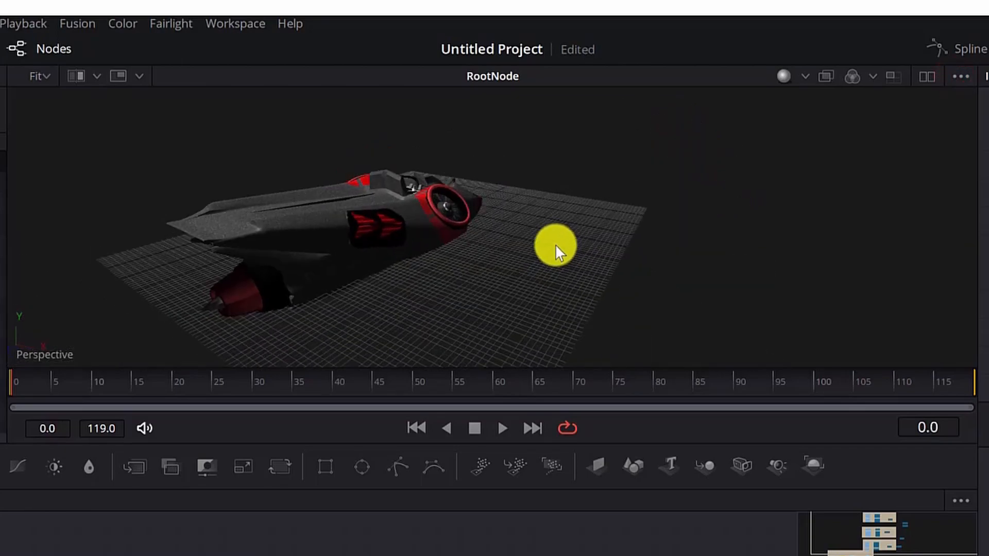
drag(555, 244, 528, 324)
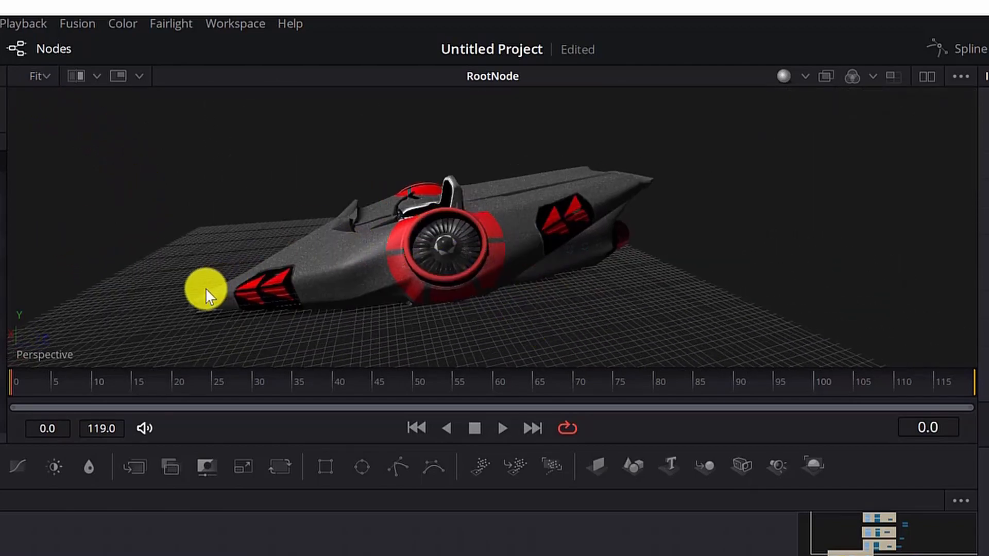
drag(542, 265, 577, 273)
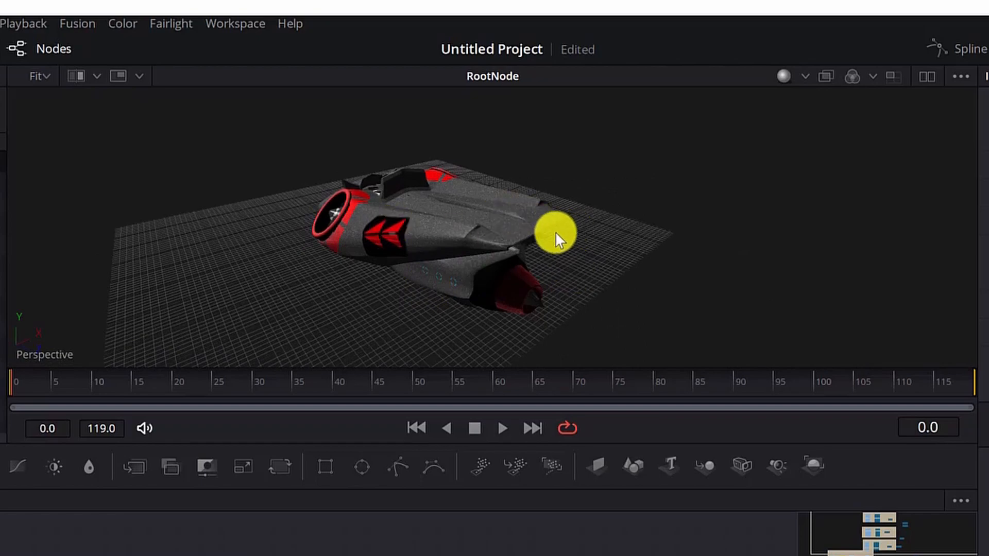
drag(557, 238, 286, 217)
drag(332, 273, 629, 295)
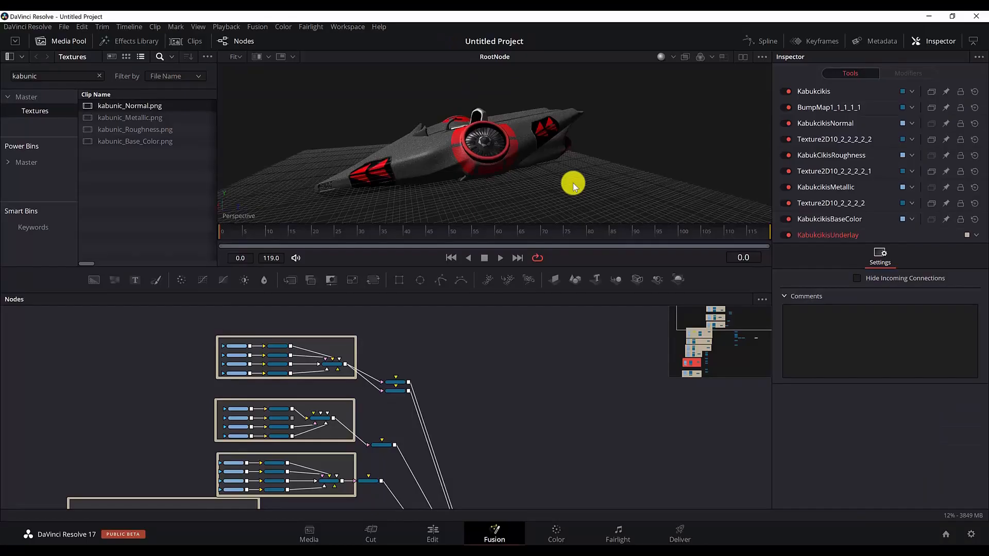